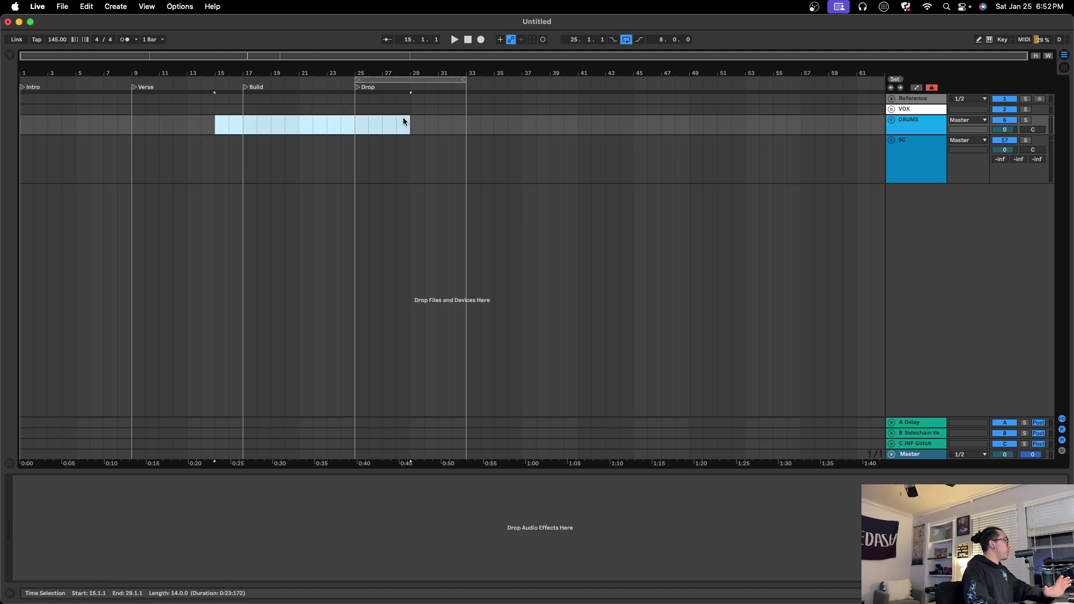
Expand the Reference track and mark out its empty lane alongside the Drop area of the tracks below it.
click(891, 99)
click(909, 112)
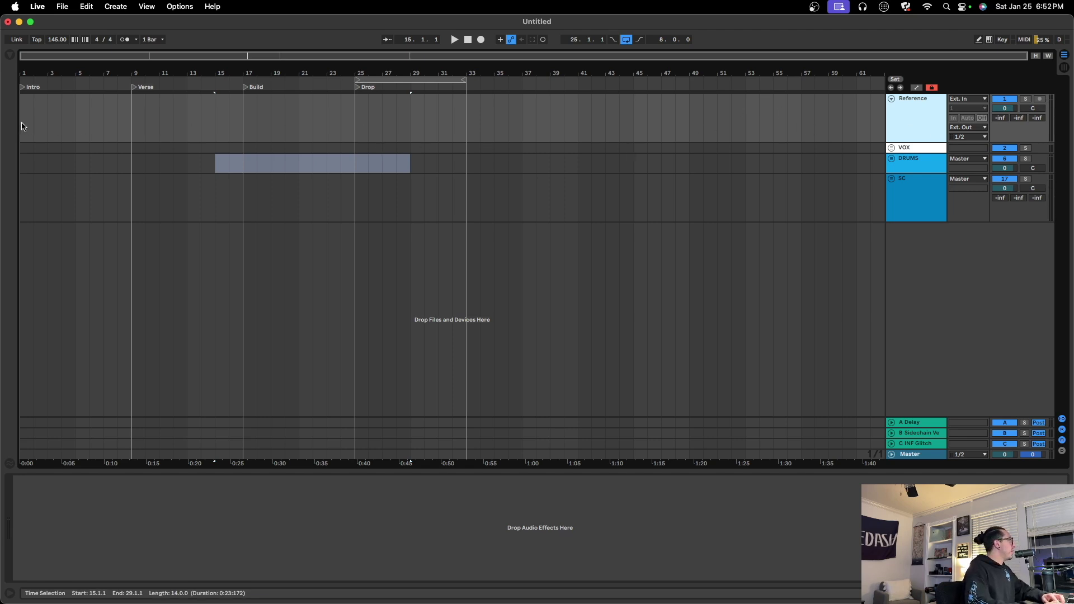
drag(22, 126, 494, 117)
drag(353, 147, 572, 226)
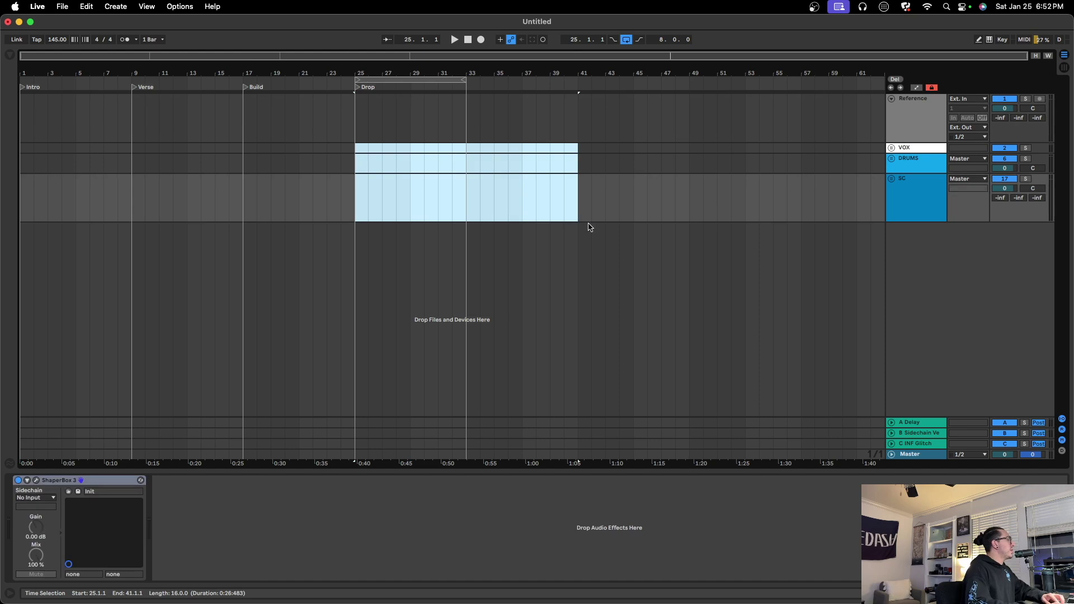
click(438, 117)
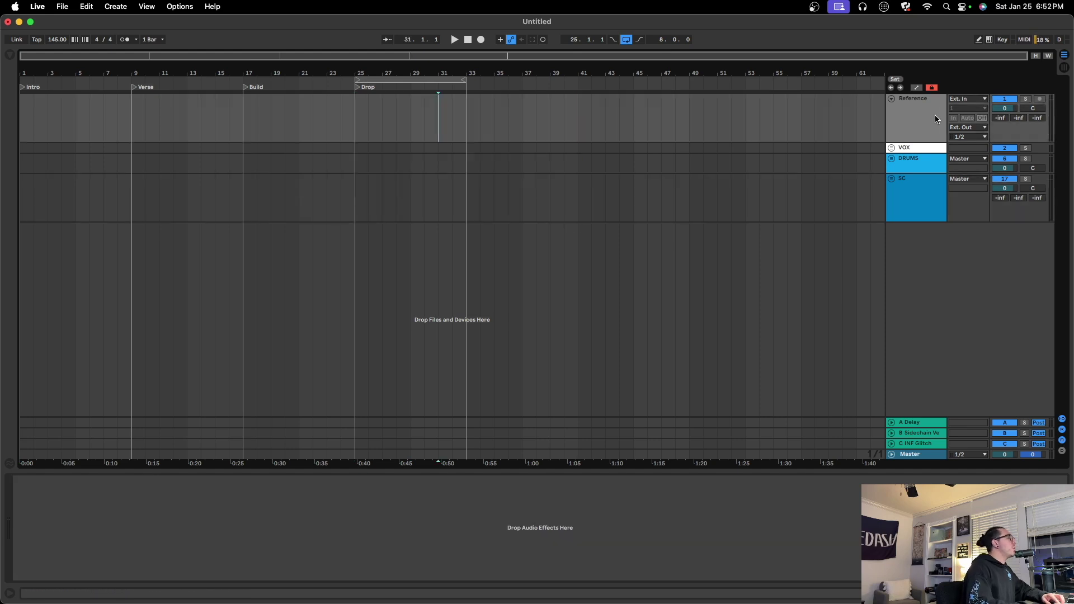
Try Master as the Reference track's output, restore Ext. Out, and mark its lane from bar 9 to bar 50.
click(972, 128)
click(973, 137)
click(974, 128)
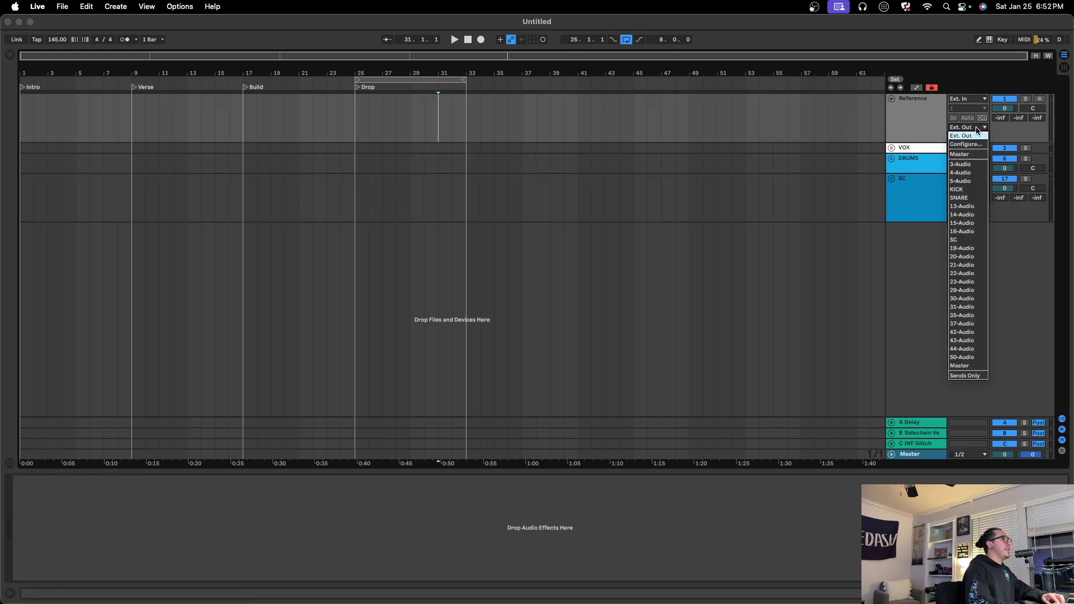
click(968, 153)
click(973, 128)
click(973, 137)
drag(705, 124, 133, 135)
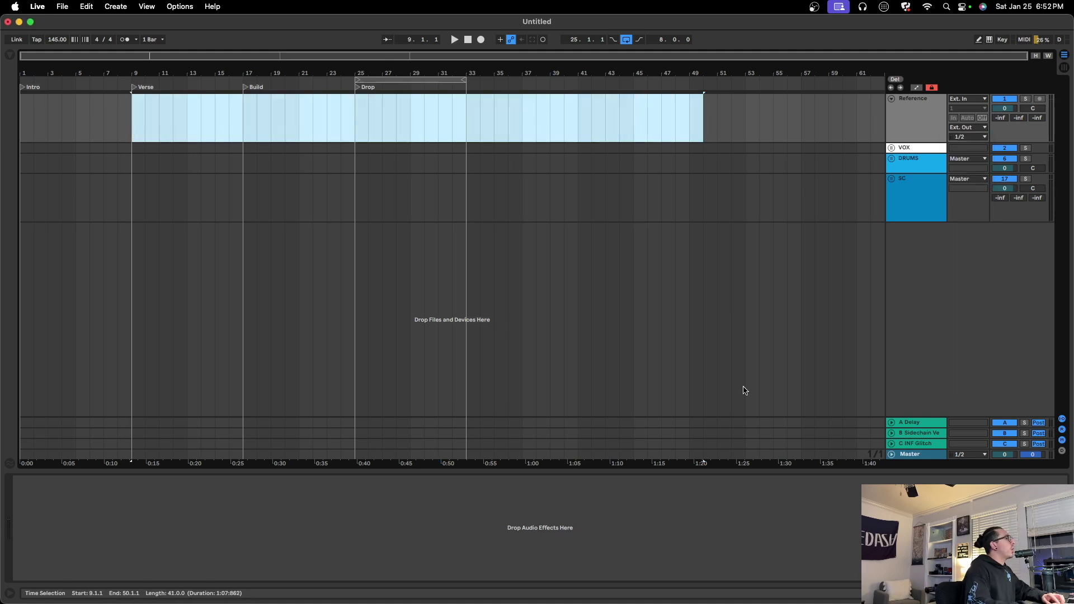
Fold the Reference track, expand the VOX group to review its three audio tracks, and collapse the group again.
click(892, 99)
click(891, 109)
click(908, 123)
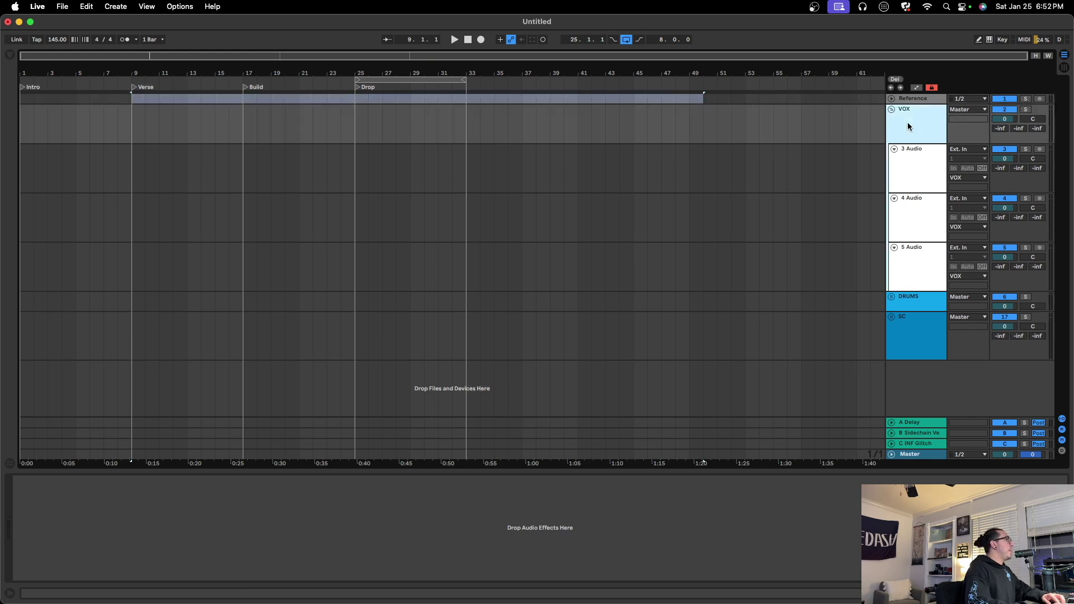
key(Down)
key(Down)
key(Down)
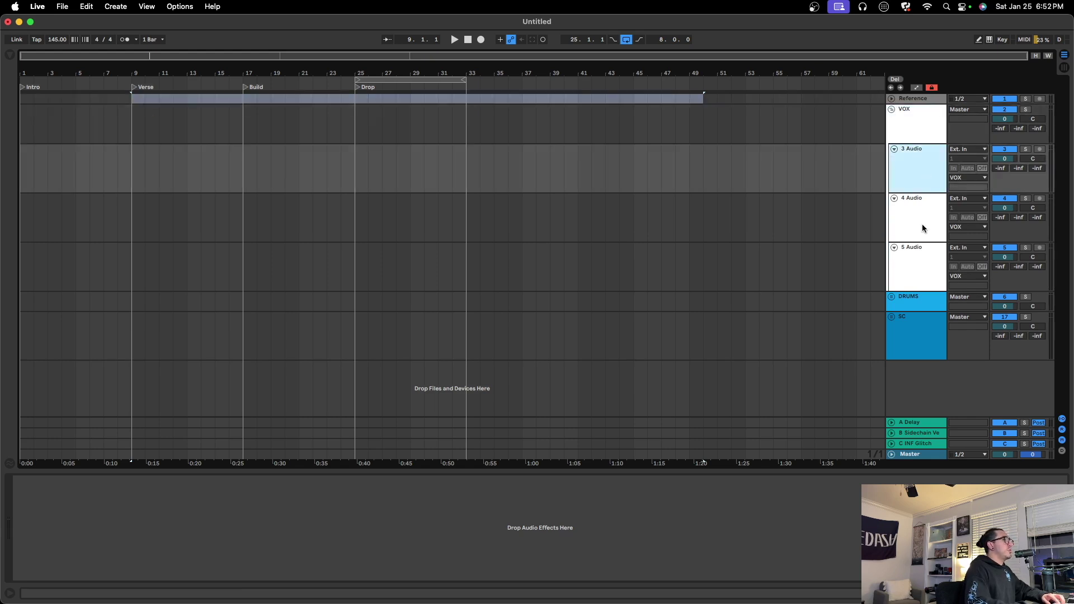
click(891, 109)
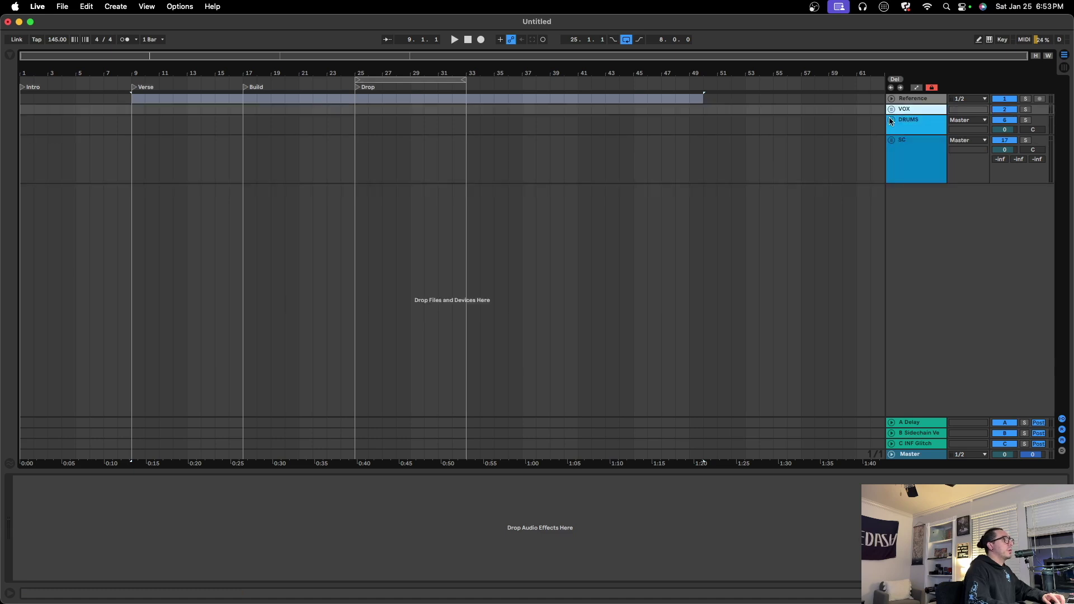
Expand the DRUMS group and look inside its Kick n Snare and Hats & Tops subgroups.
click(892, 119)
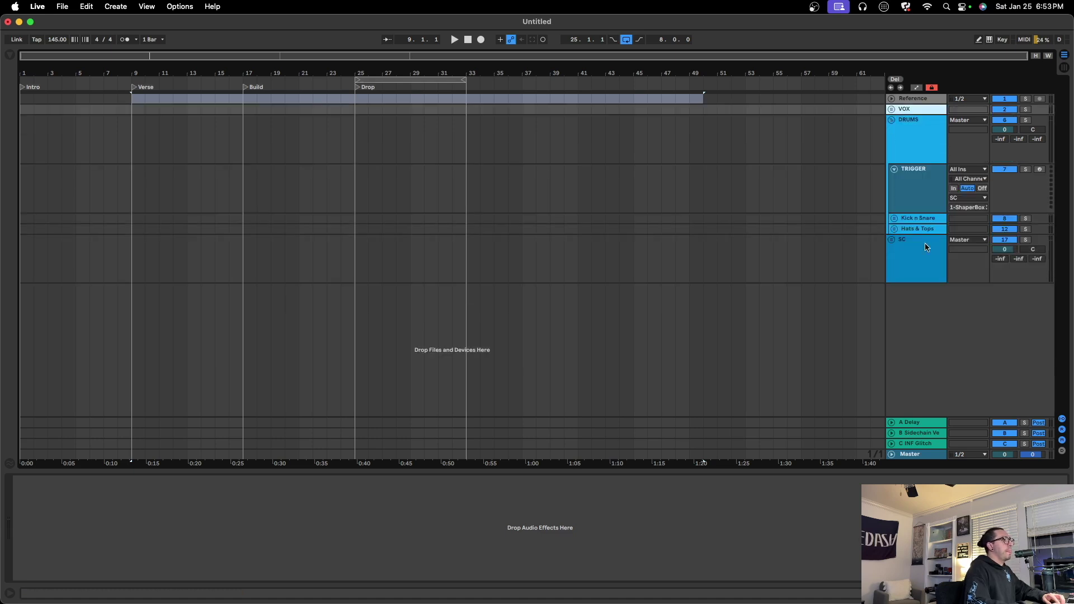
click(892, 120)
click(892, 120)
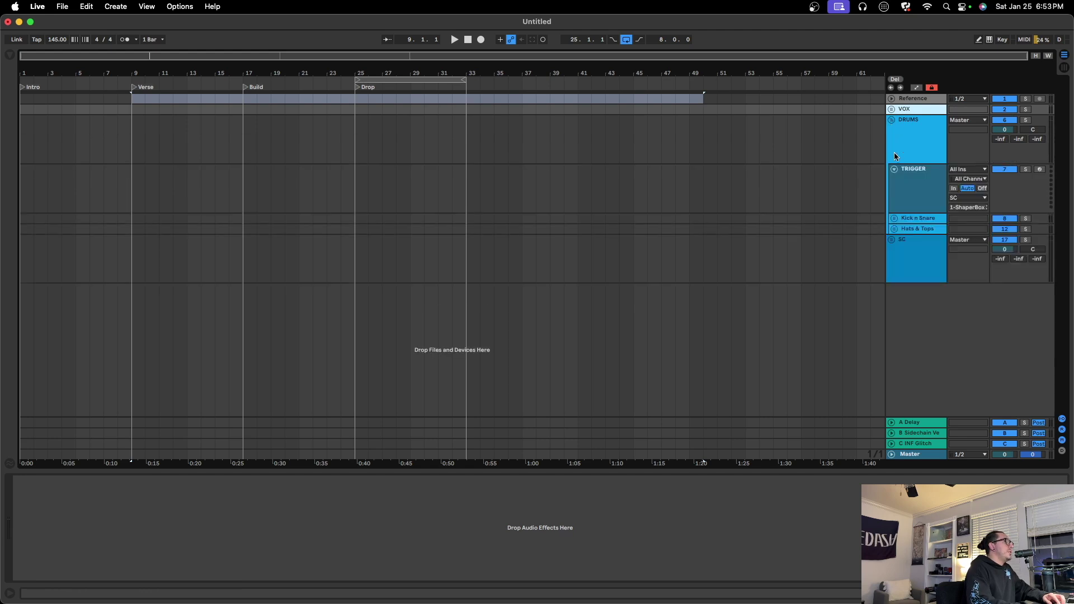
click(893, 229)
click(894, 229)
click(894, 229)
click(893, 228)
click(895, 218)
click(895, 217)
click(894, 229)
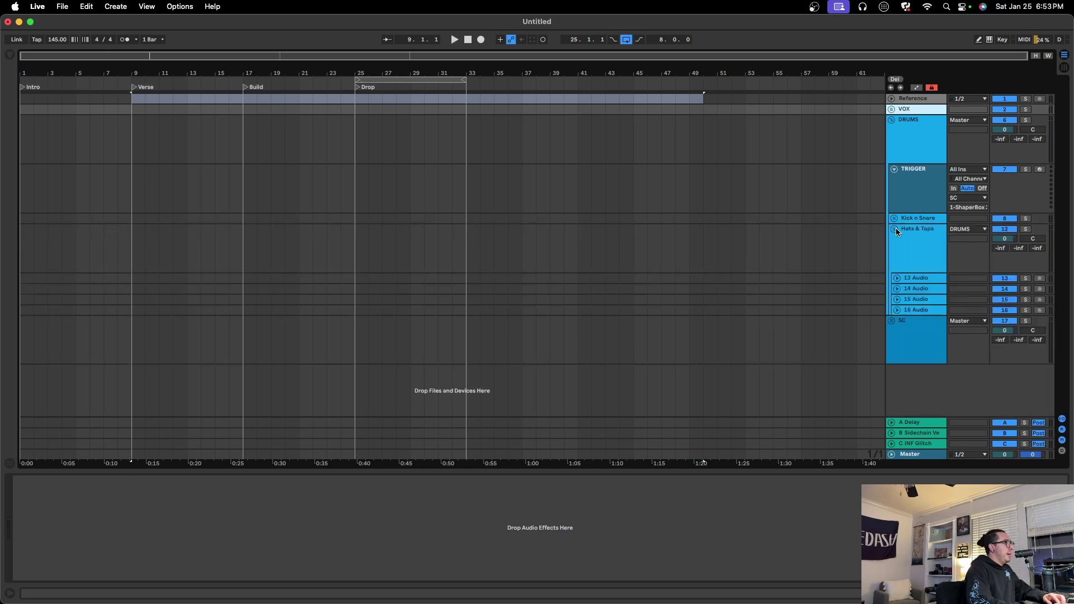
click(894, 229)
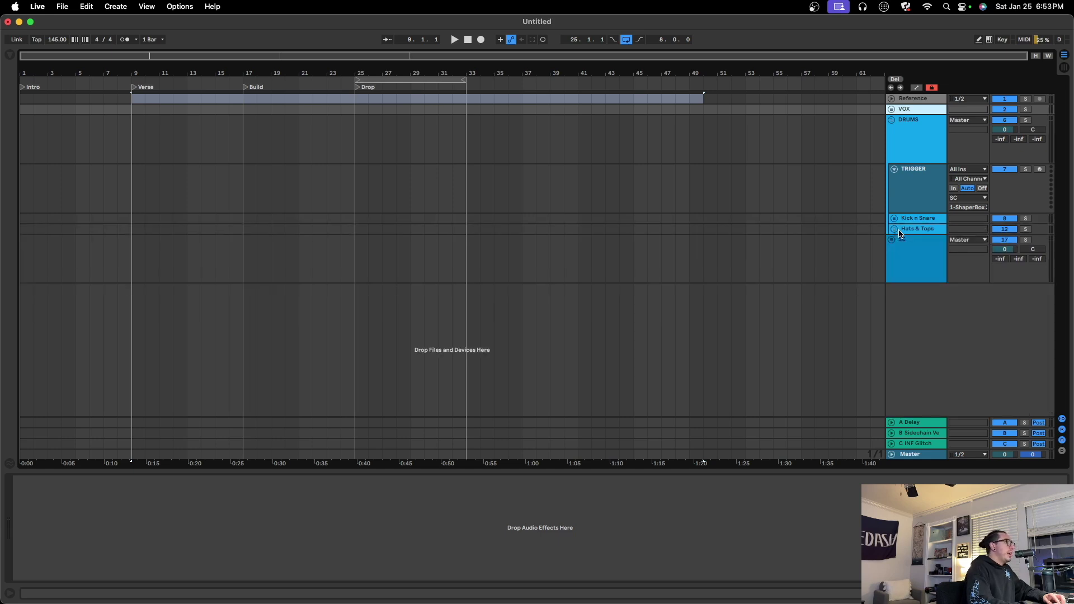
Examine the TRIGGER track, expand the Kick n Snare group, and show the Drum Rack track's devices.
click(921, 188)
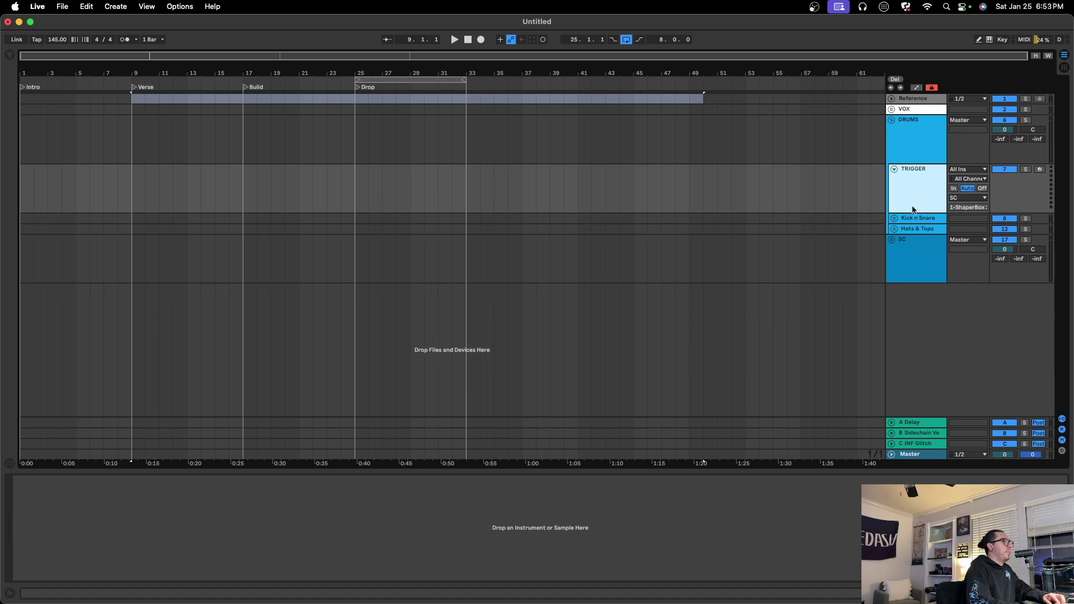
click(895, 219)
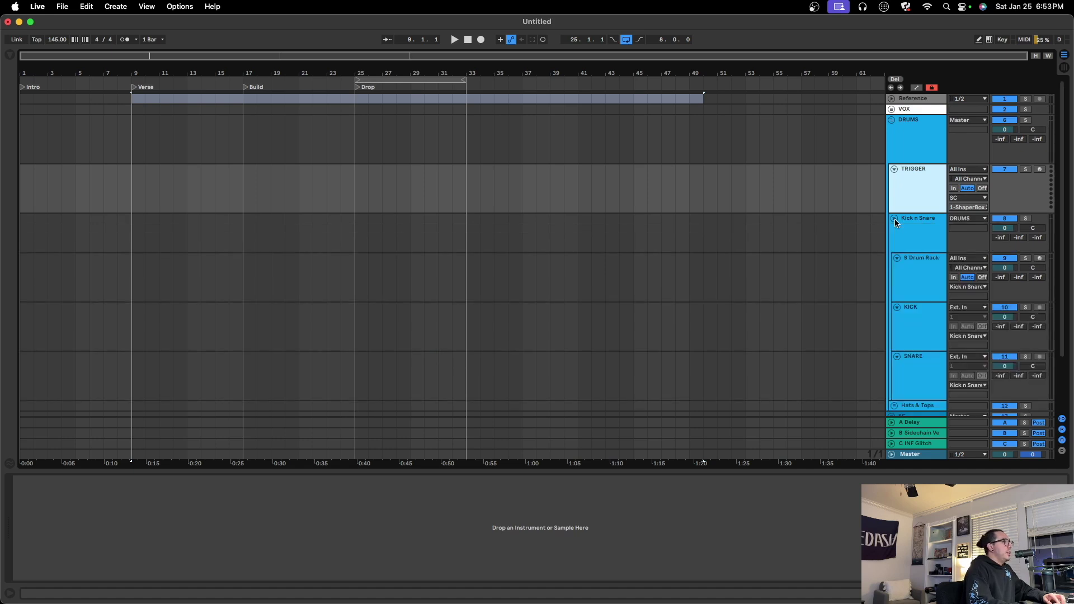
scroll(805, 259, down, 3)
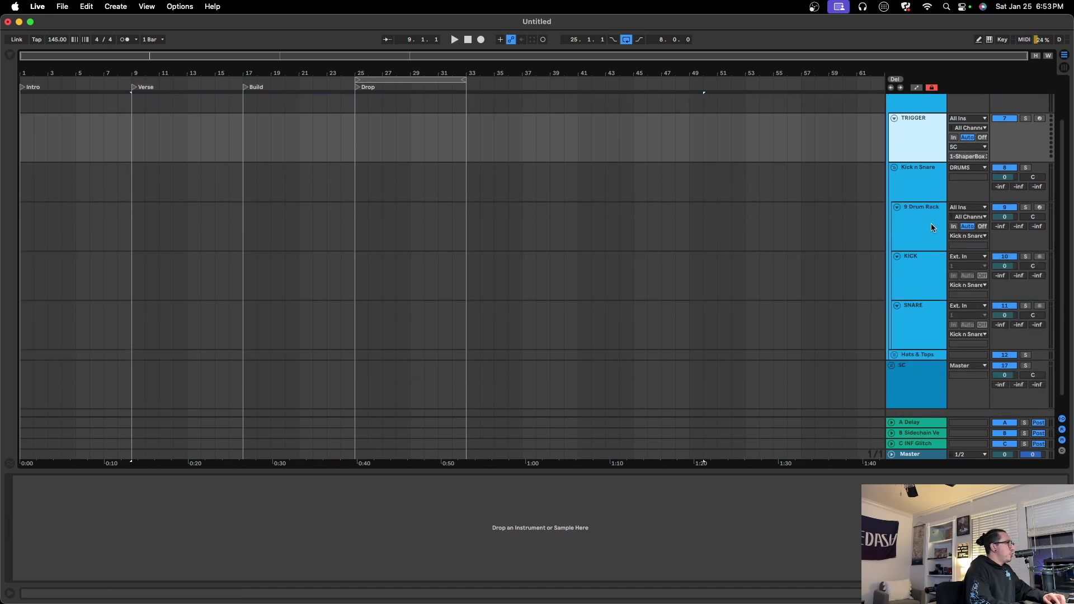
click(932, 228)
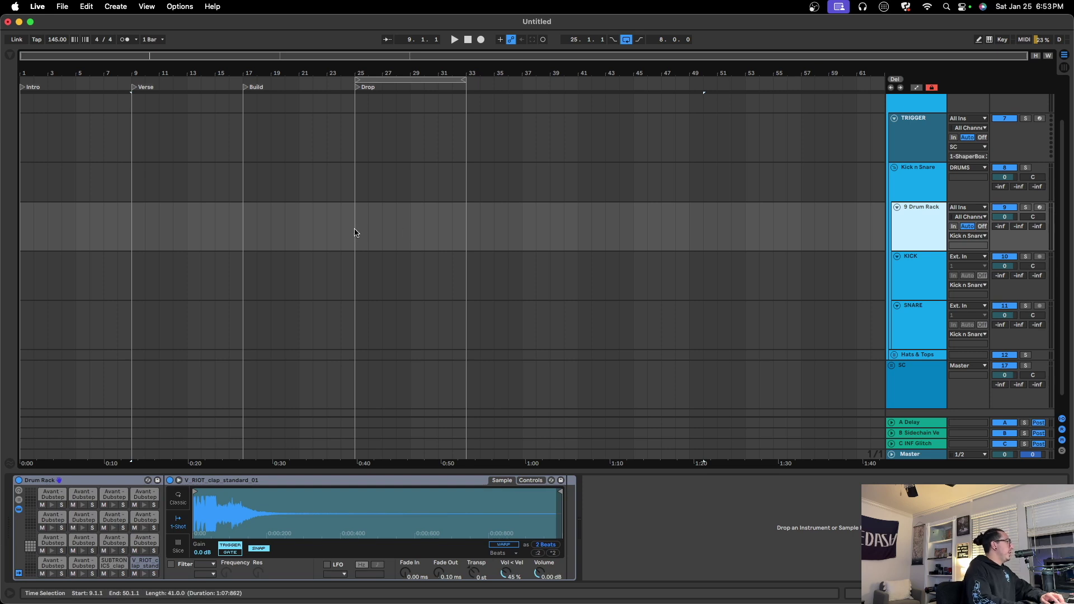
Create an eight-bar MIDI clip at the Drop on the Drum Rack track, with Kick 7 notes starting clip bars 1, 2 and 3.
drag(355, 232, 460, 230)
key(super+shift+m)
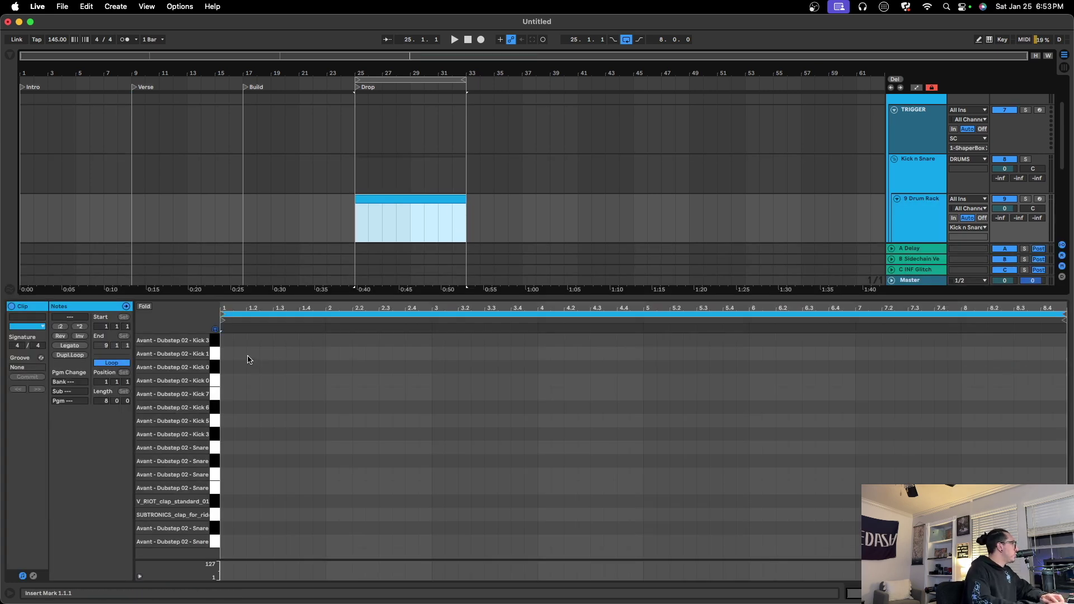
double_click(226, 340)
double_click(332, 340)
double_click(438, 341)
drag(448, 335, 227, 394)
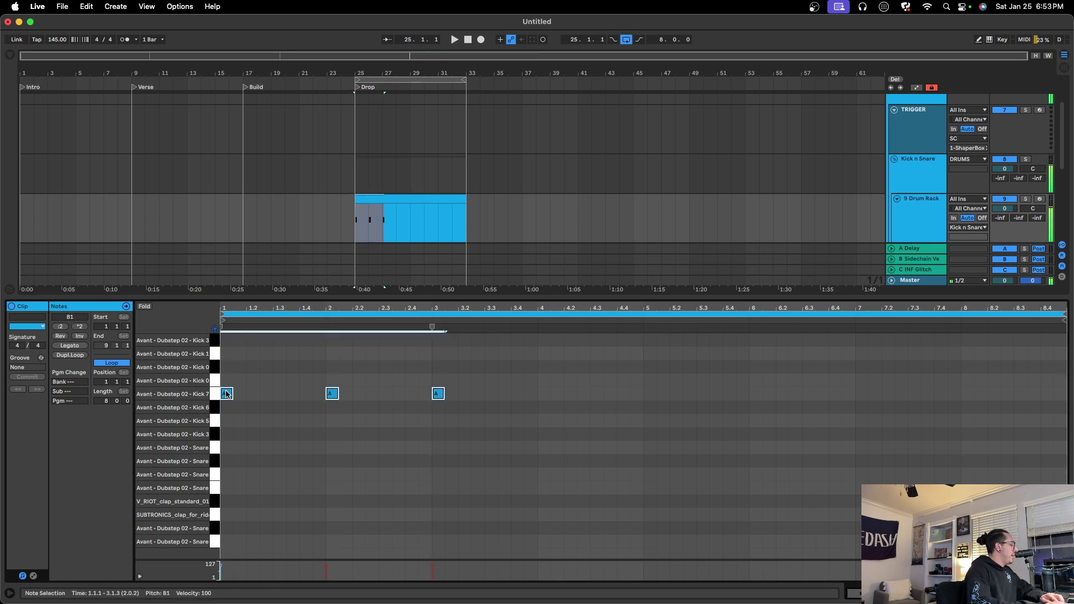
Return to the device view and delete the MIDI clip from the Drum Rack track.
key(shift+Tab)
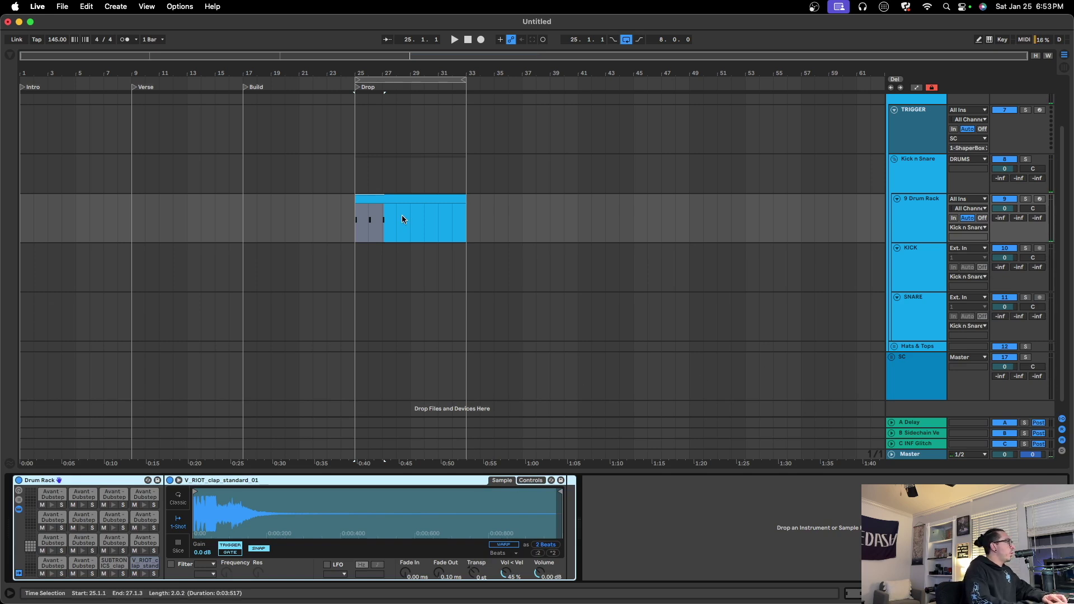
click(431, 198)
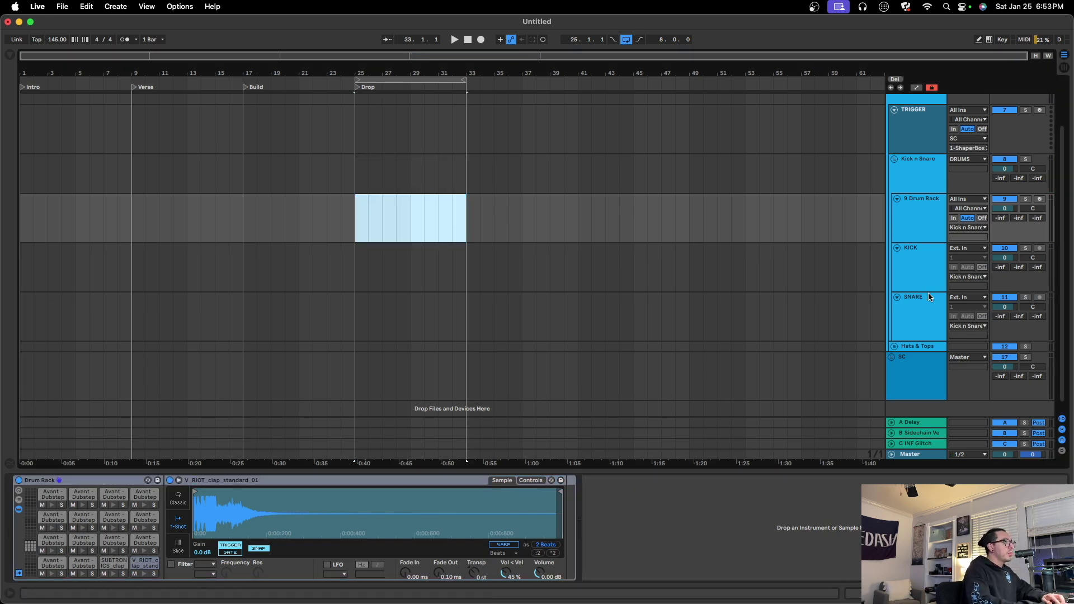
Review the KICK, SNARE and Drum Rack tracks inside the Kick n Snare group, and collapse the group.
scroll(917, 269, down, 1)
click(923, 256)
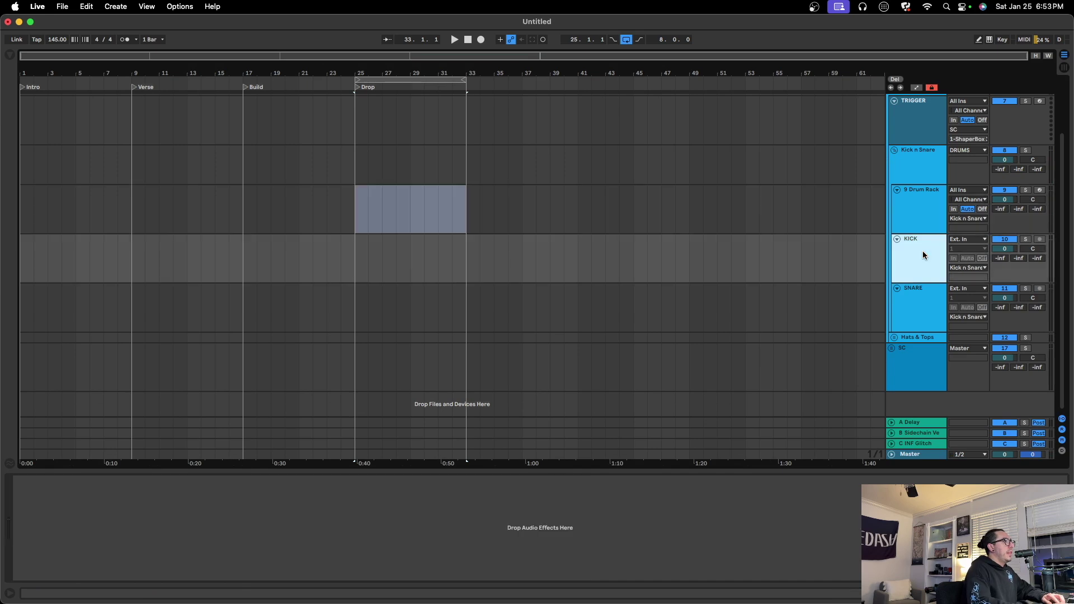
click(926, 309)
click(913, 206)
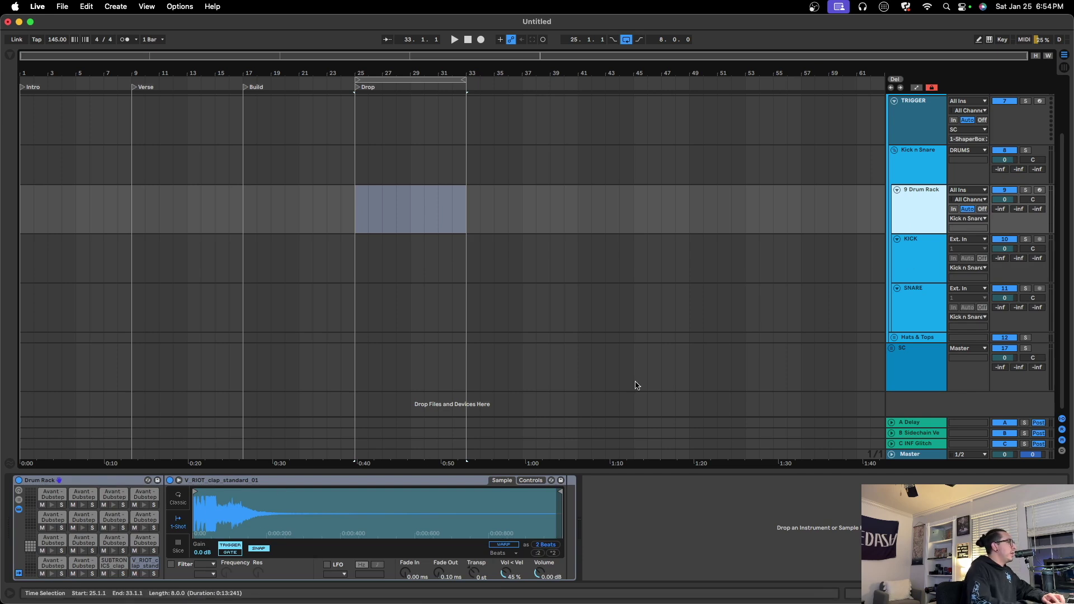
click(912, 265)
click(915, 293)
click(912, 271)
key(Down)
click(916, 263)
click(921, 291)
click(918, 260)
drag(132, 259, 285, 259)
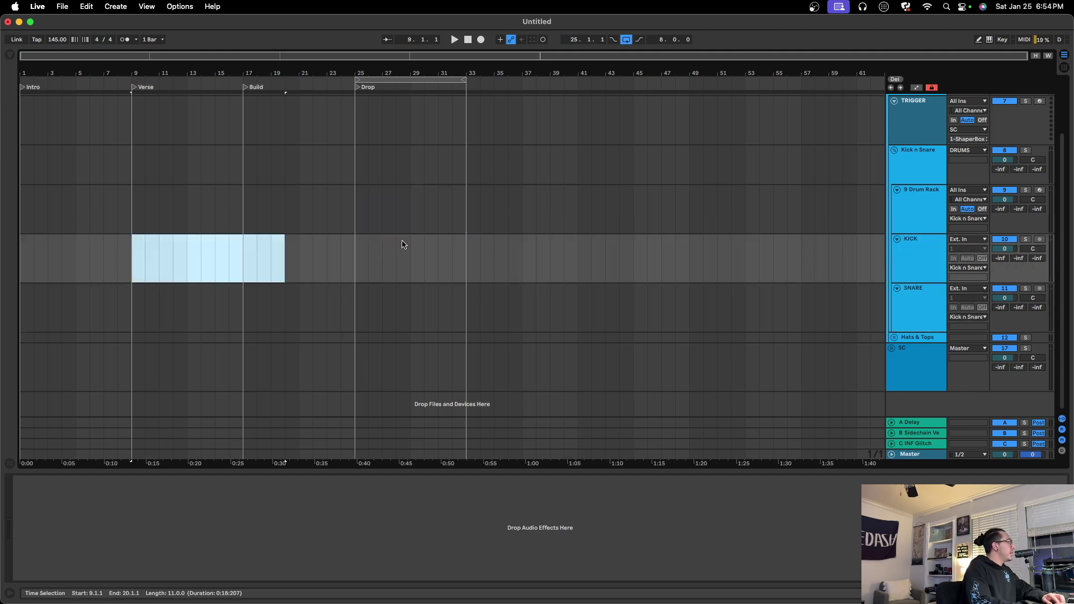
click(902, 165)
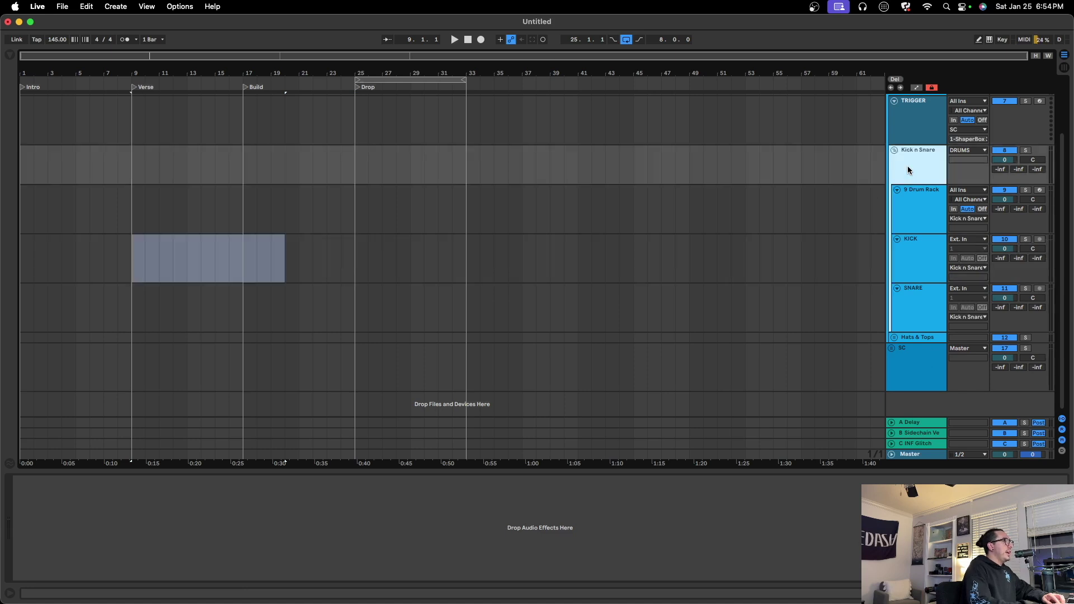
click(895, 149)
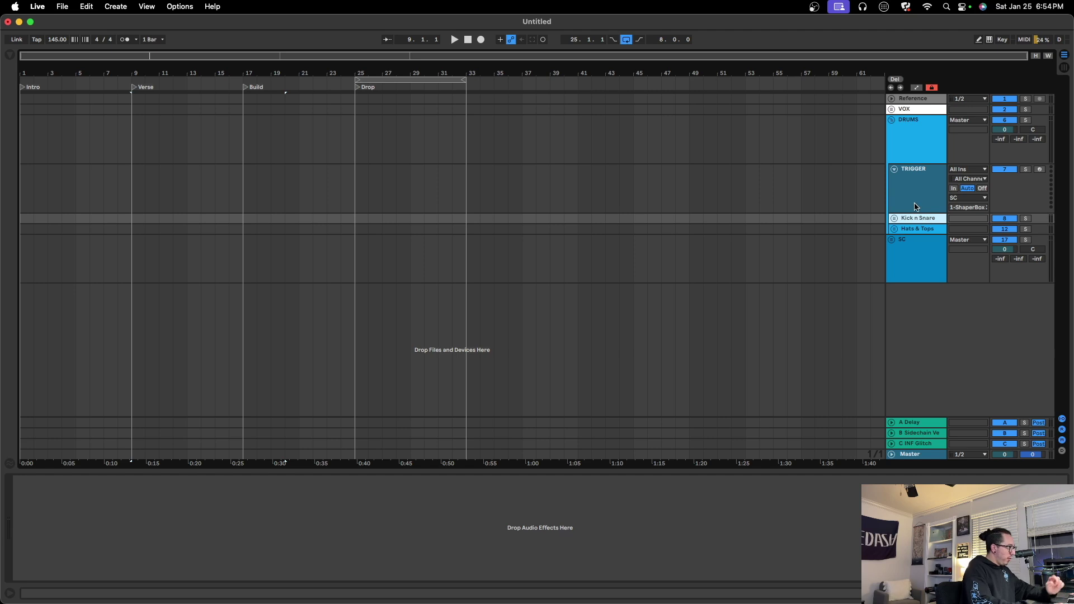
Expand the Hats & Tops group, view its effect chain, and collapse the DRUMS group.
click(894, 229)
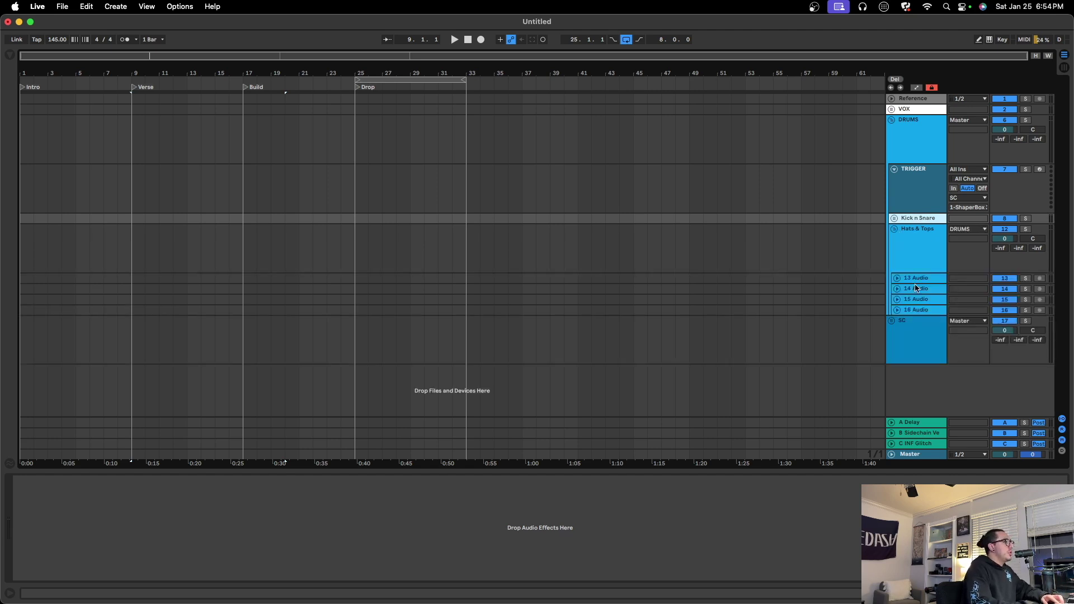
click(921, 247)
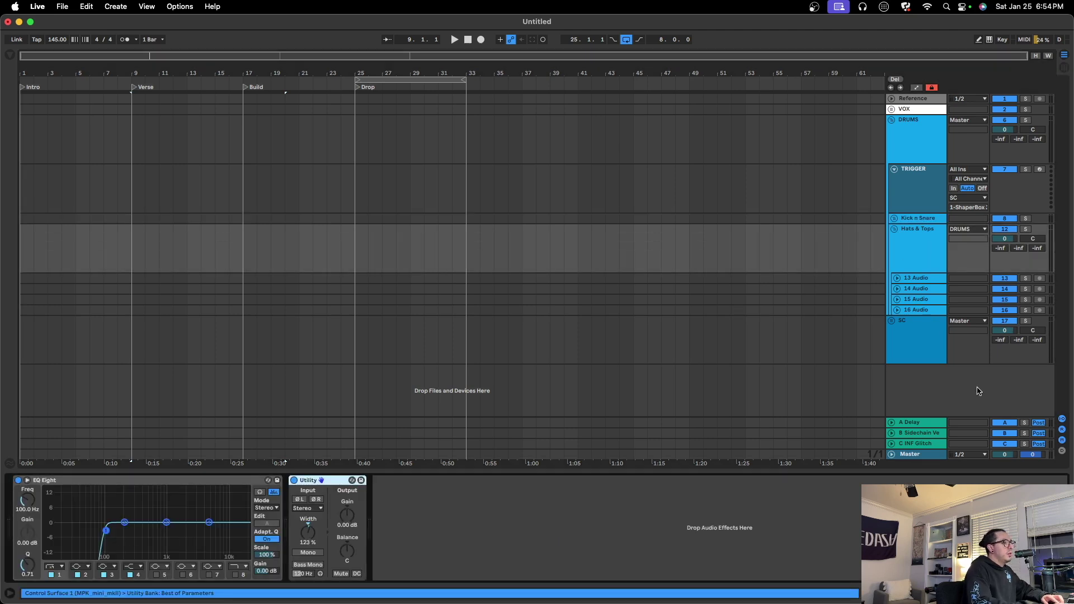
click(891, 121)
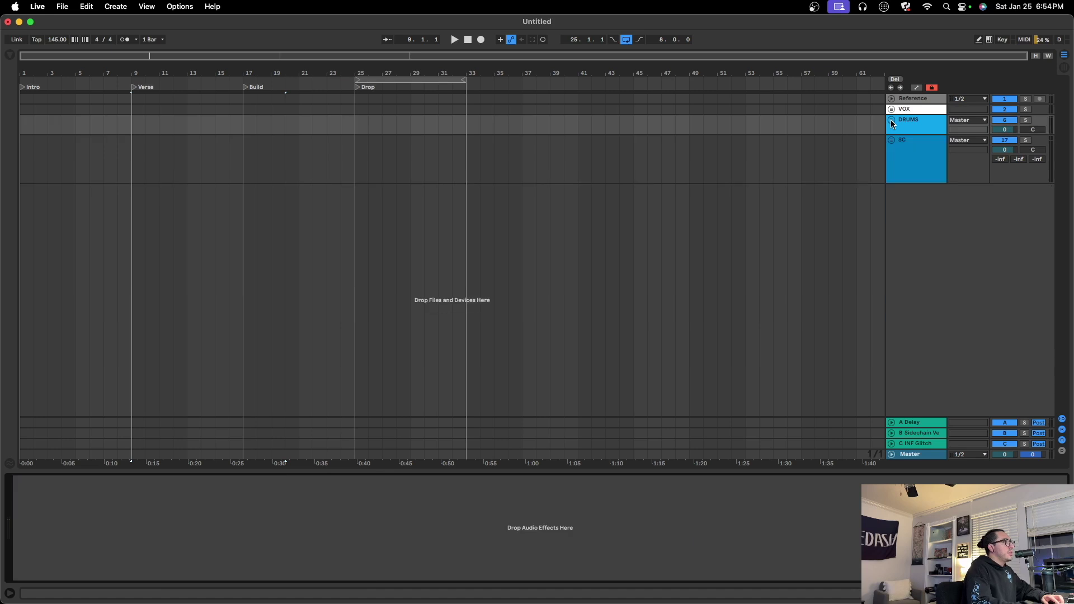
Expand the SC group, fold its DROP subgroup, and review the devices on FX, INTRO/VERSE, DROP and SUB.
click(912, 150)
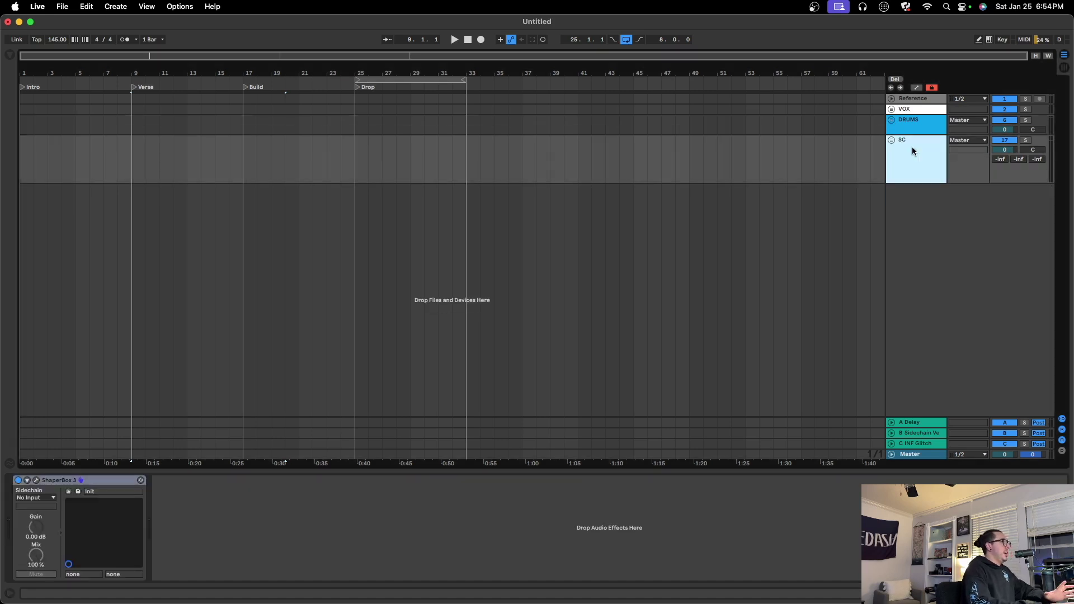
click(892, 141)
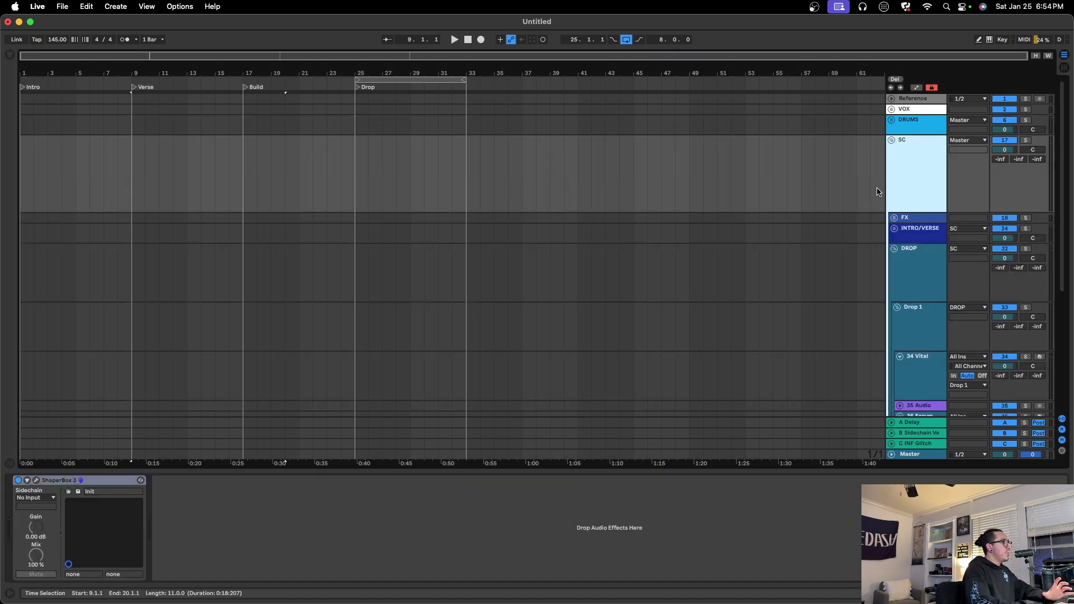
click(894, 248)
click(929, 220)
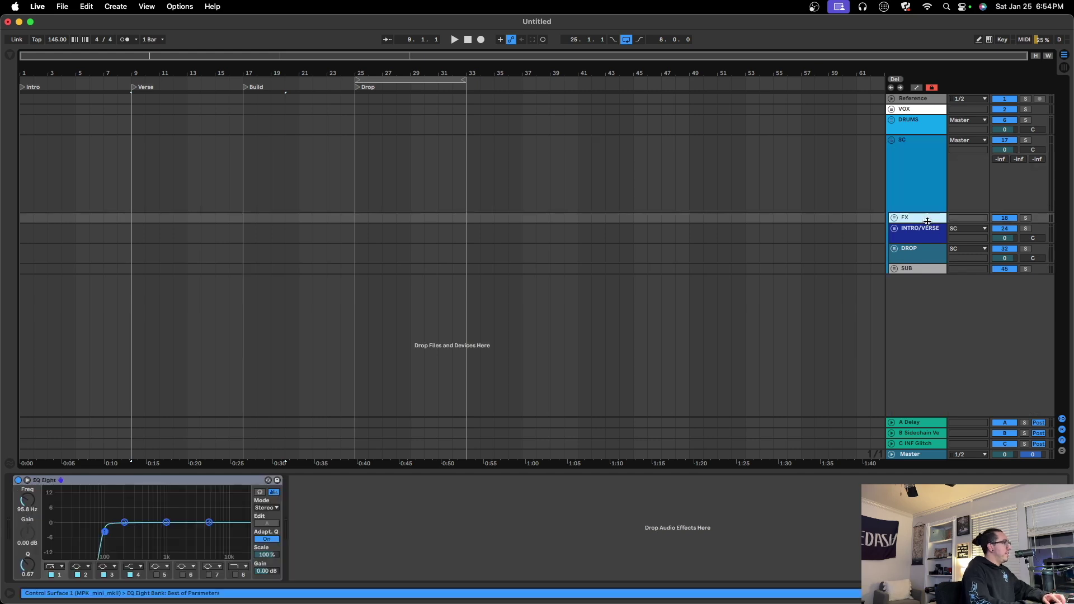
click(931, 234)
click(924, 253)
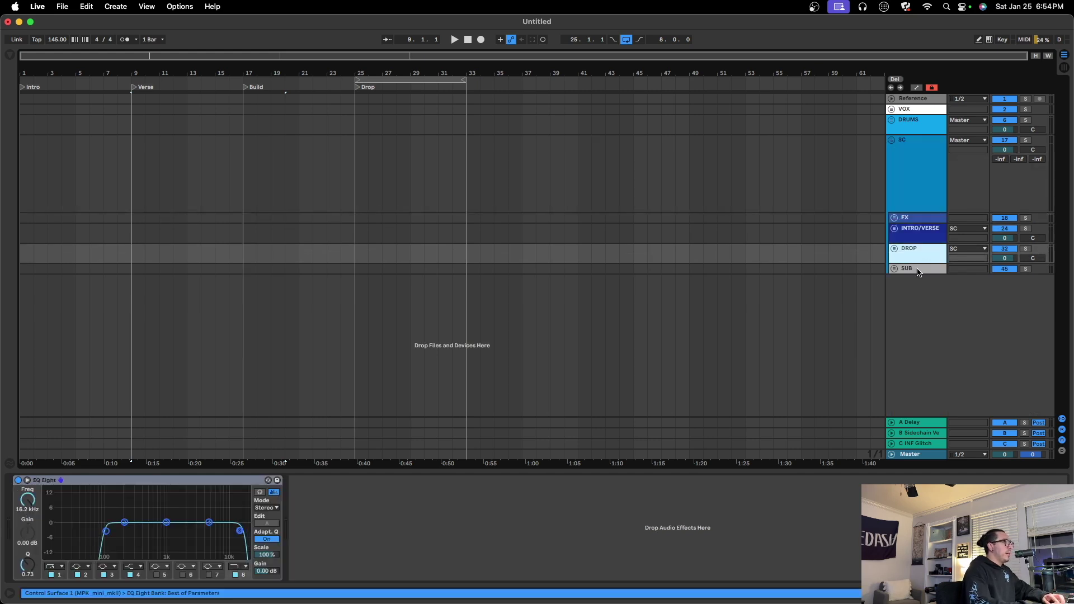
click(919, 270)
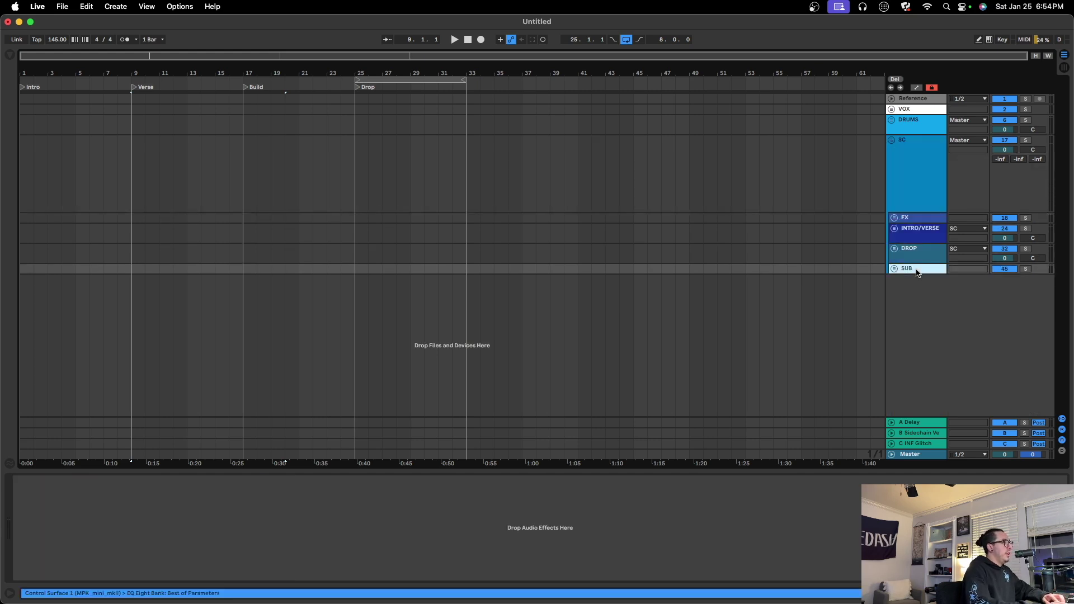
Expand the FX group and select bars 18 to 49 across its audio tracks 19 to 23.
click(894, 218)
click(914, 233)
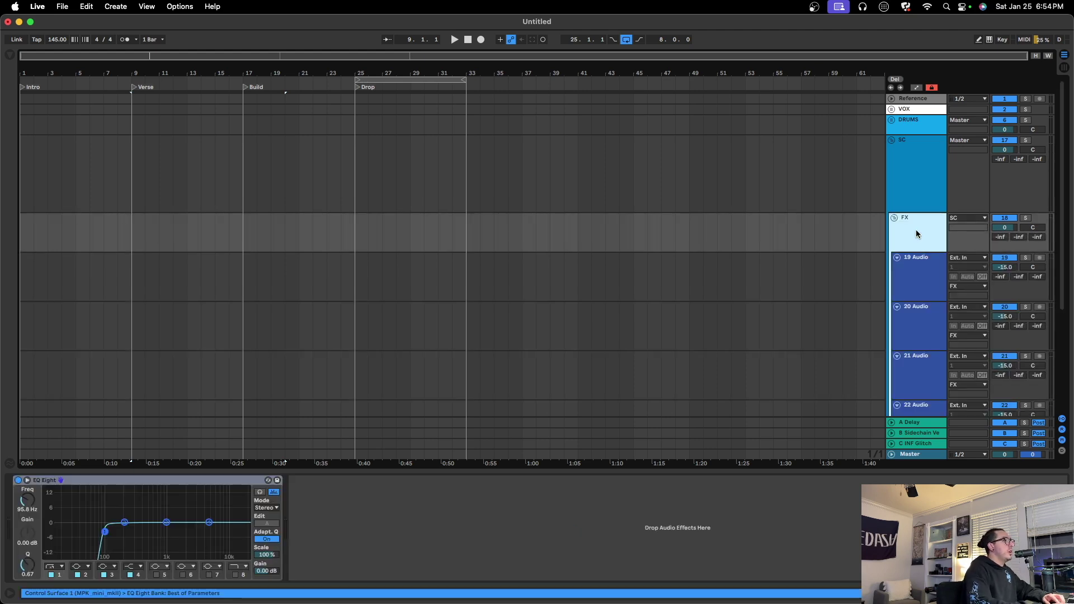
scroll(917, 252, down, 3)
drag(261, 178, 687, 351)
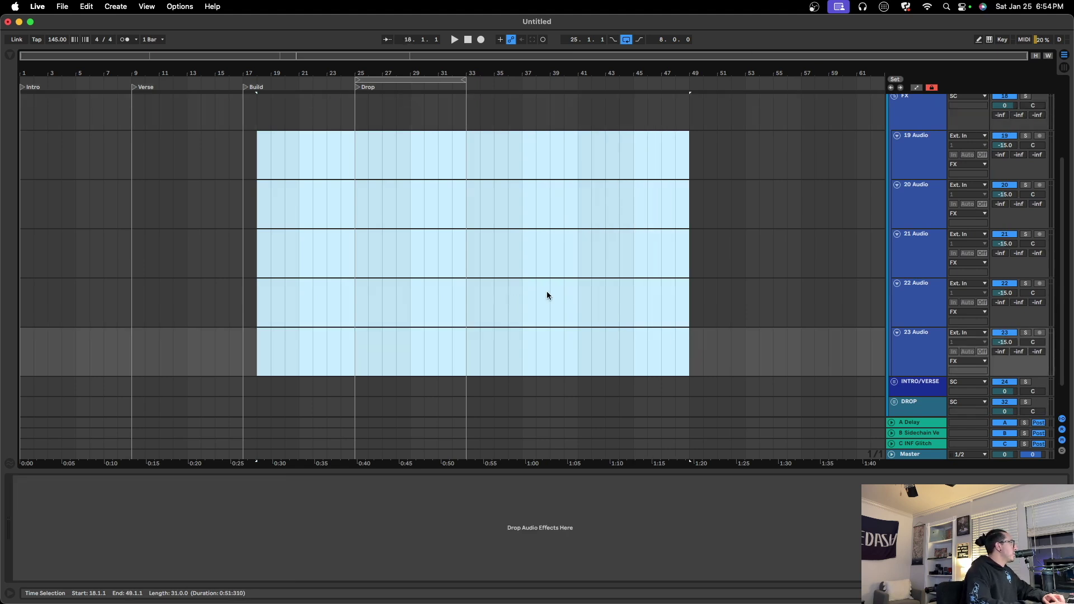
Clear the time selection, review the volume settings of audio tracks 19 to 23, and collapse the FX group.
scroll(474, 260, up, 2)
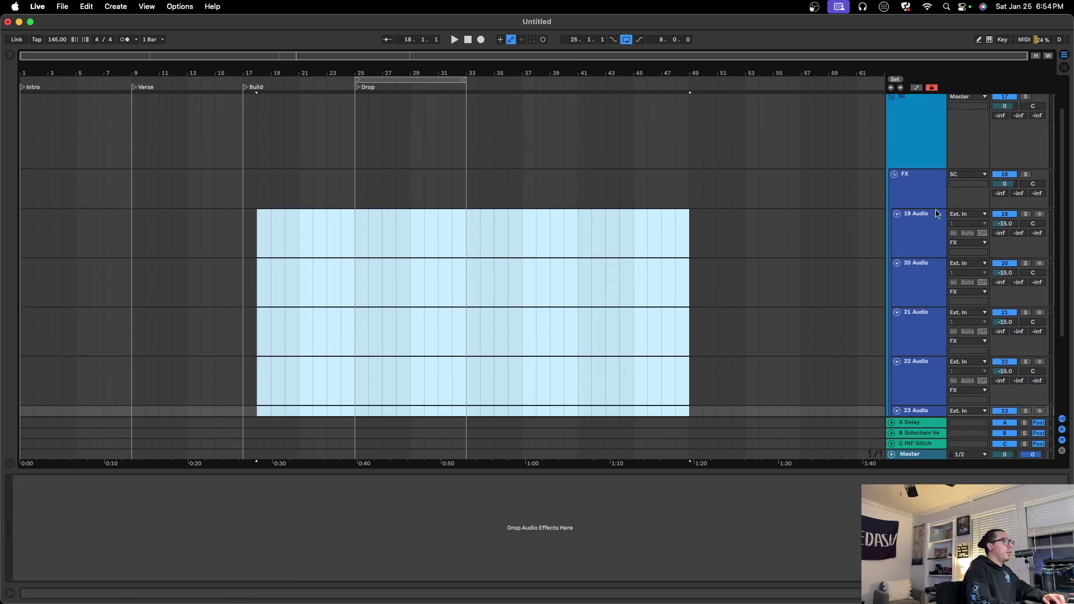
click(787, 232)
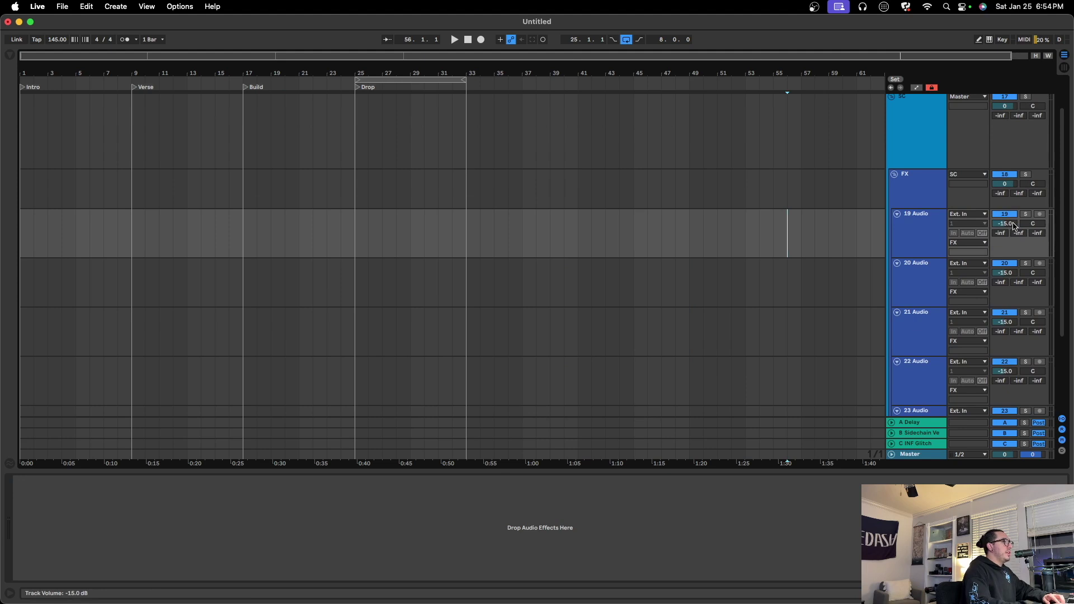
scroll(1016, 351, down, 2)
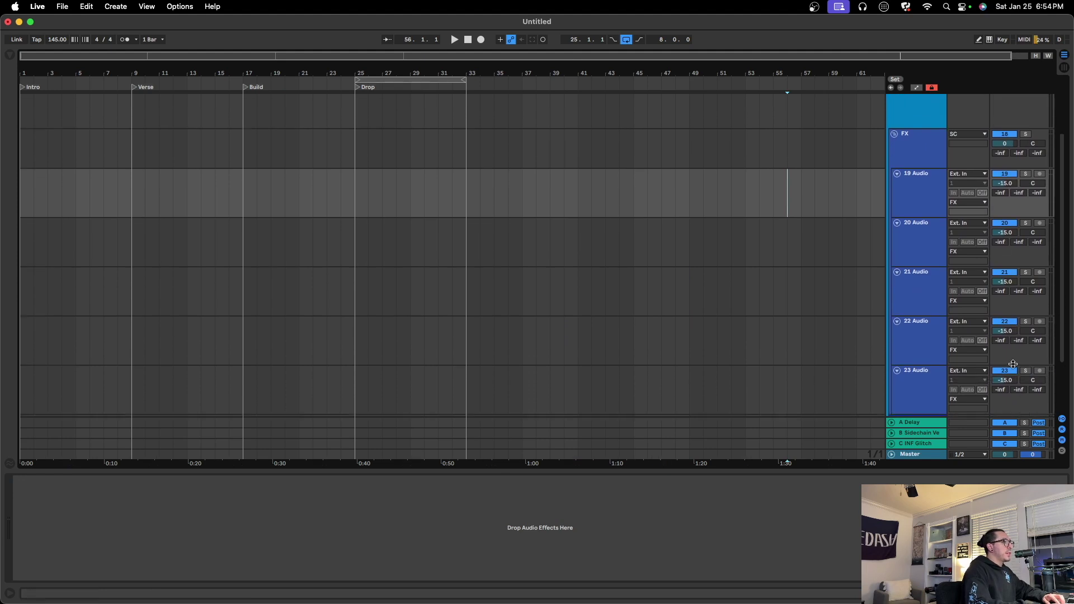
scroll(889, 193, up, 2)
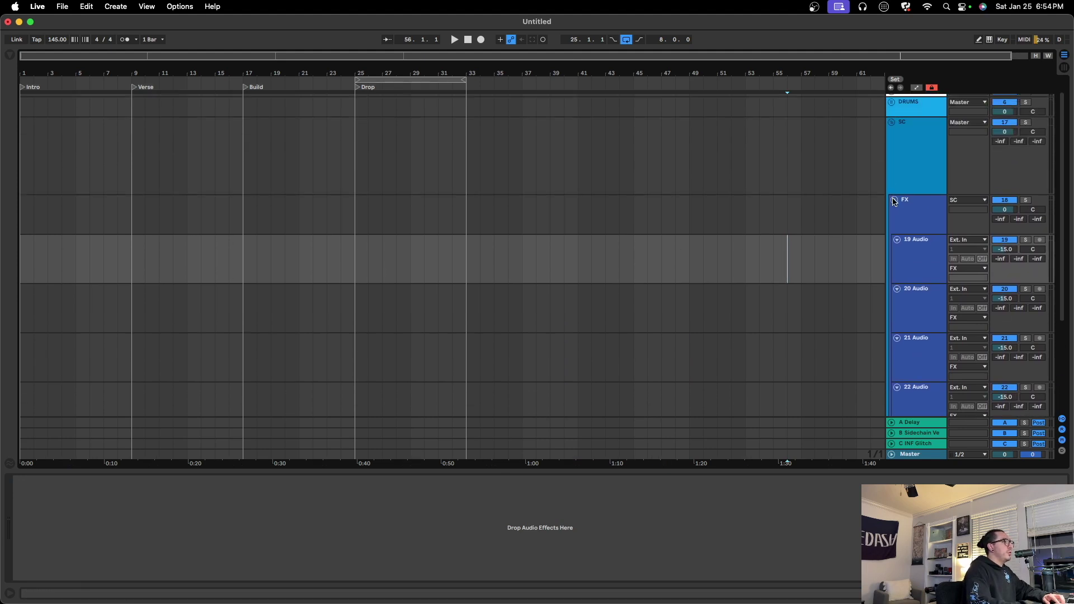
click(893, 200)
Expand the INTRO/VERSE group and review the instruments and audio tracks on tracks 25 to 31.
click(894, 228)
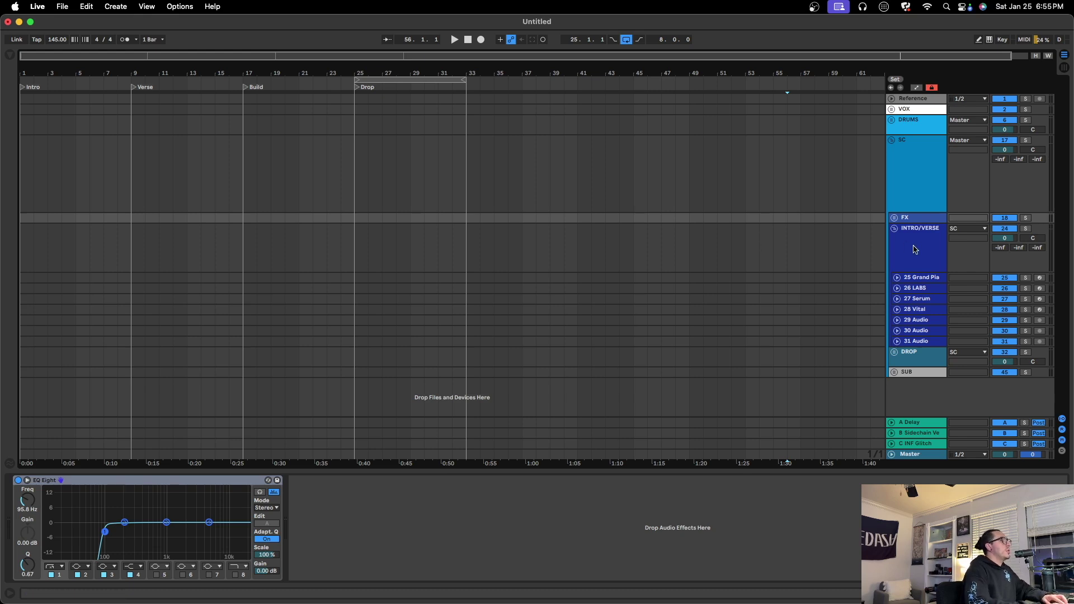
click(927, 280)
click(928, 289)
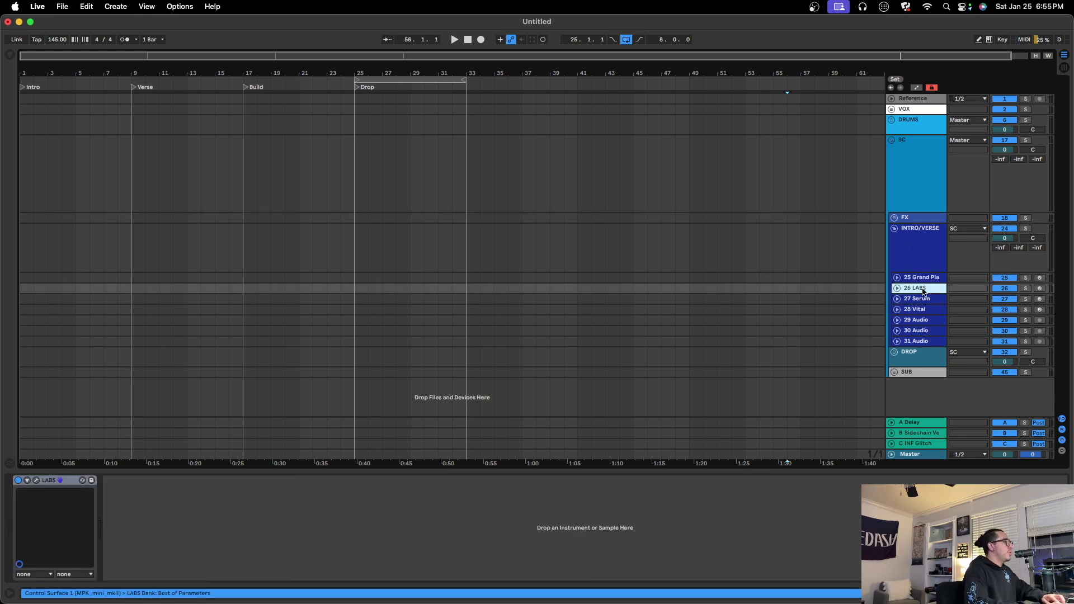
click(922, 300)
click(922, 311)
click(925, 332)
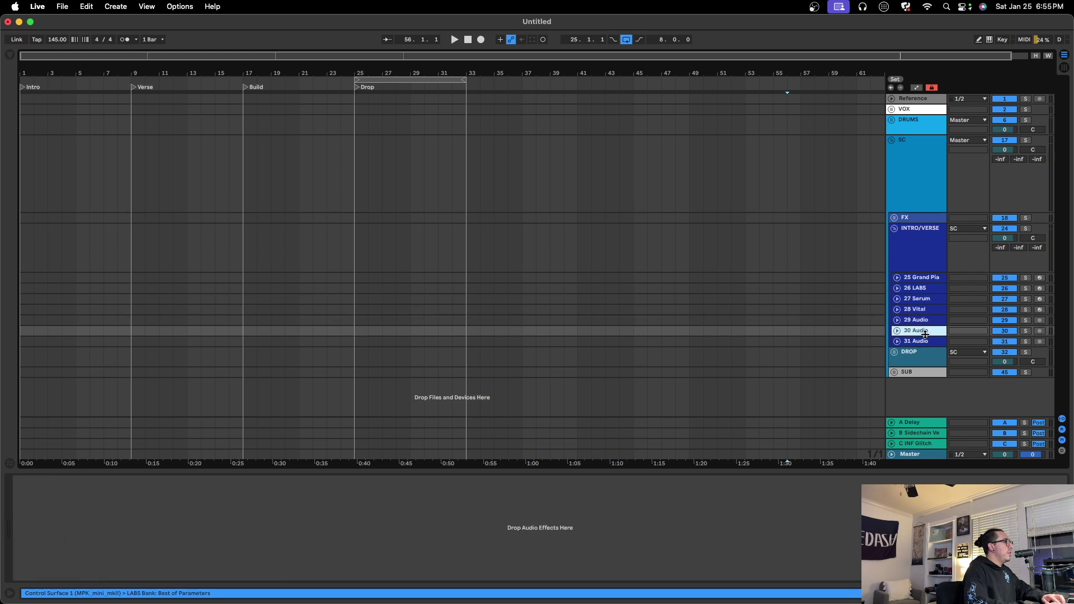
click(926, 343)
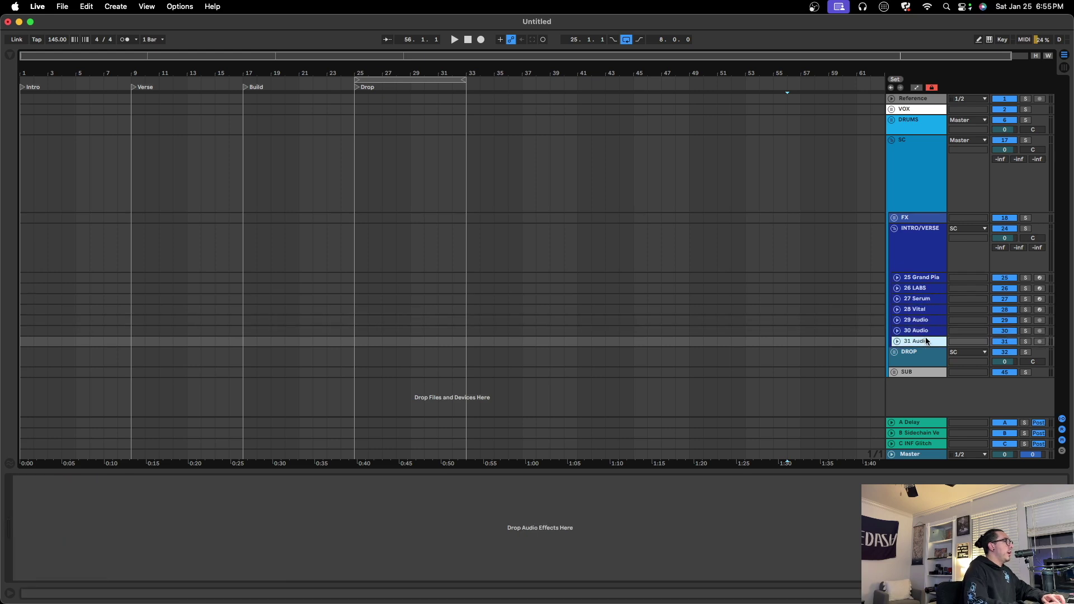
Unfold the 26 LABS and 27 Serum tracks in the INTRO/VERSE group, place the insert marker at bar 16 on Serum, and hide the device view.
click(896, 331)
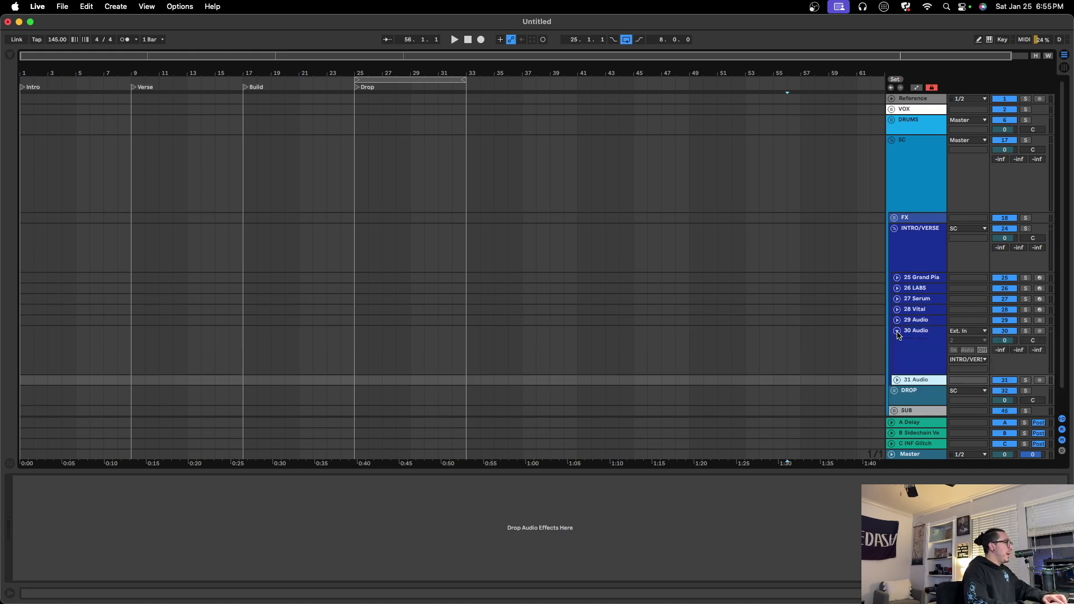
click(897, 331)
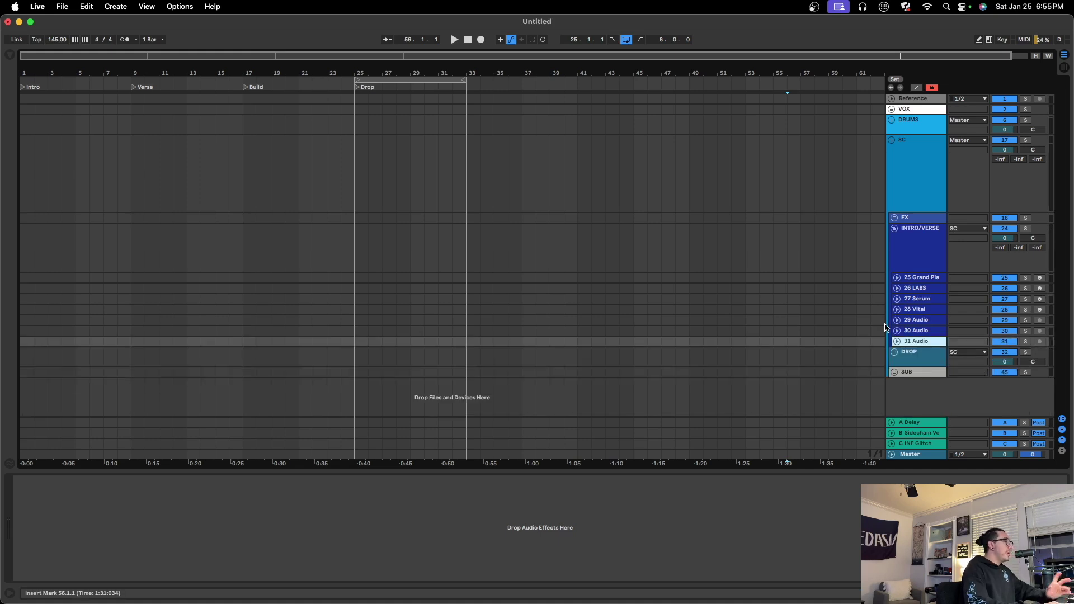
click(896, 299)
click(897, 288)
drag(199, 314, 273, 313)
click(228, 362)
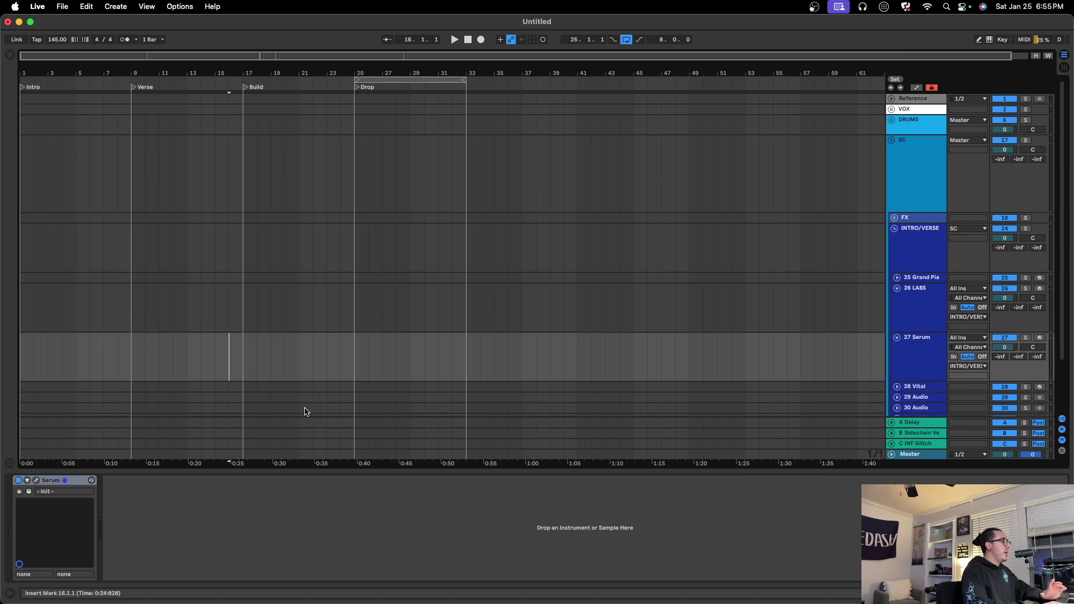
click(1064, 593)
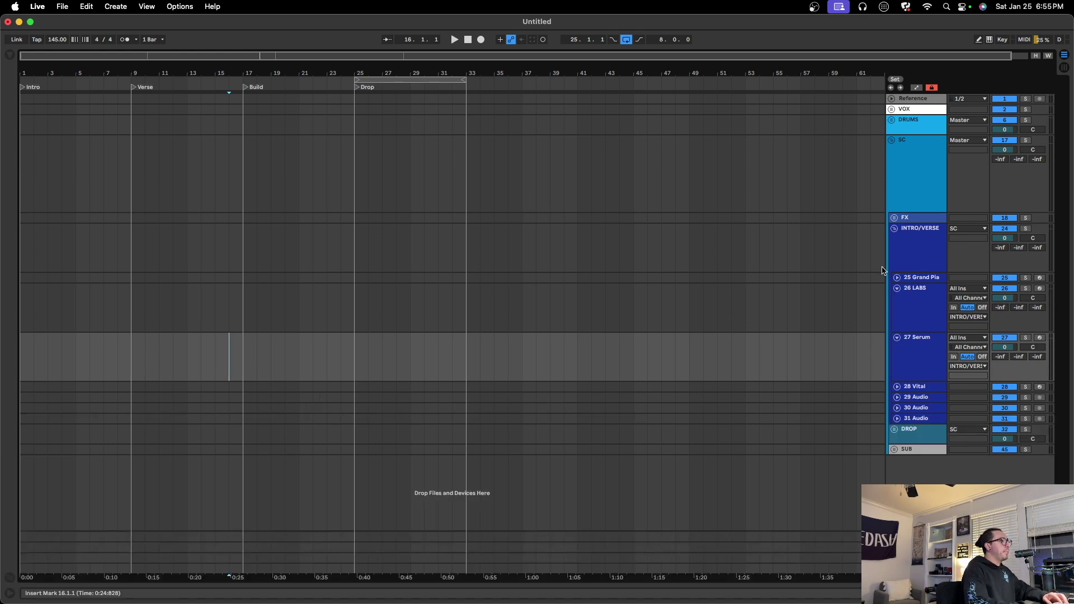
Collapse the INTRO/VERSE group and expand the DROP group to view its Drop 1 and Sound Design subgroups.
click(911, 240)
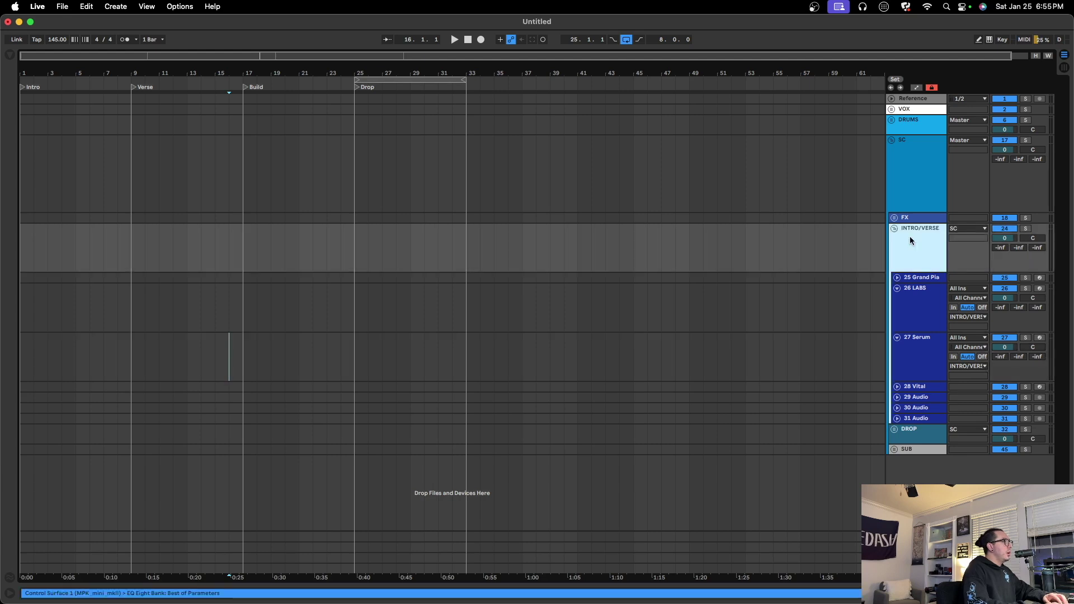
click(896, 228)
click(917, 250)
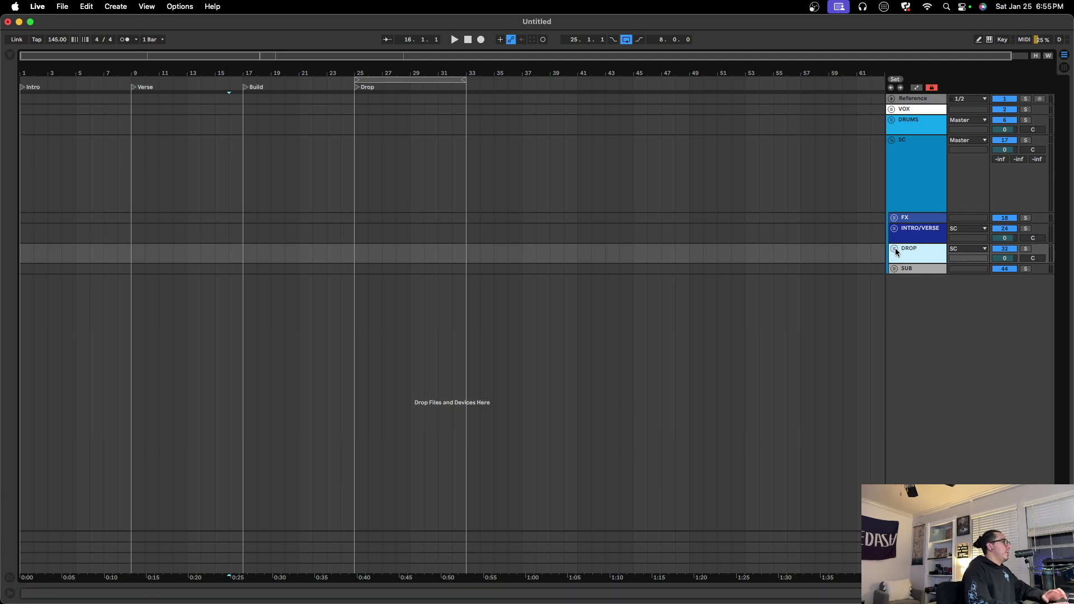
click(892, 249)
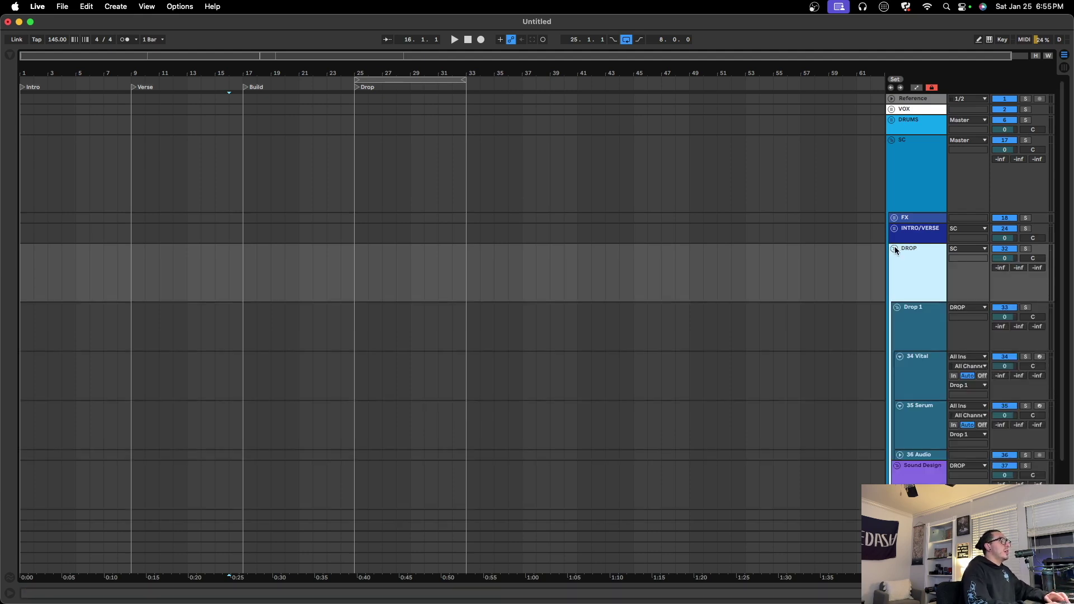
scroll(895, 246, down, 3)
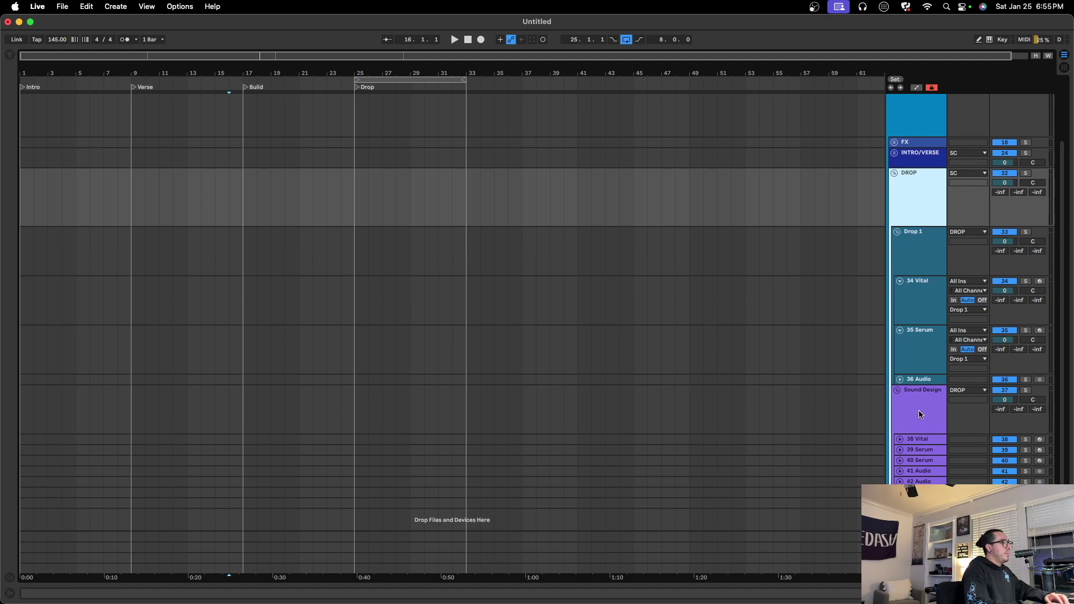
click(894, 175)
click(894, 248)
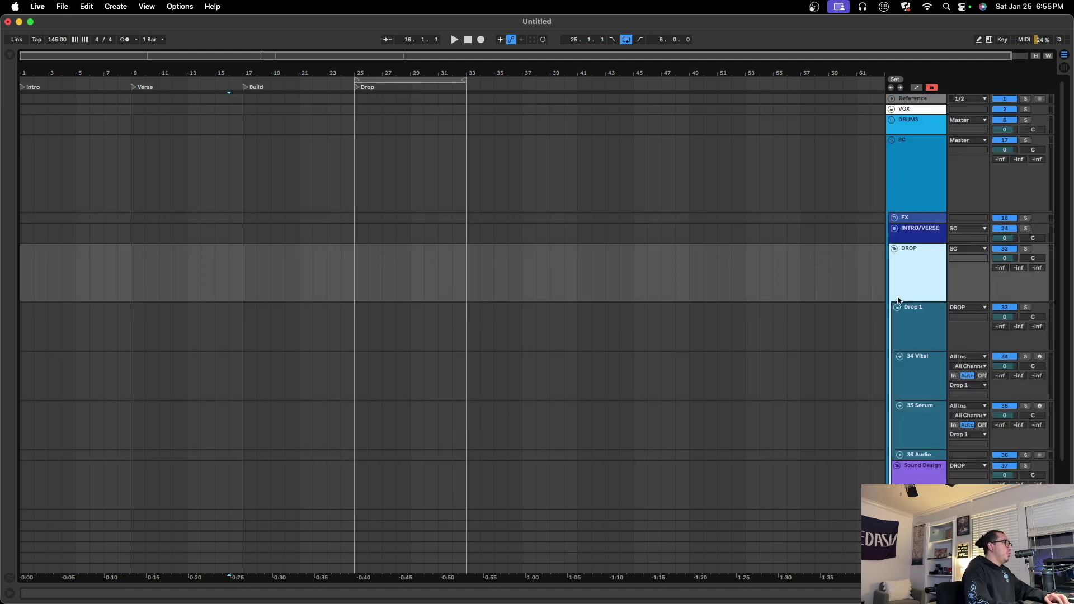
Collapse Drop 1, go through the Sound Design group's tracks 38 Vital to 43 Audio, and select bars 25 to 37 across them.
click(898, 308)
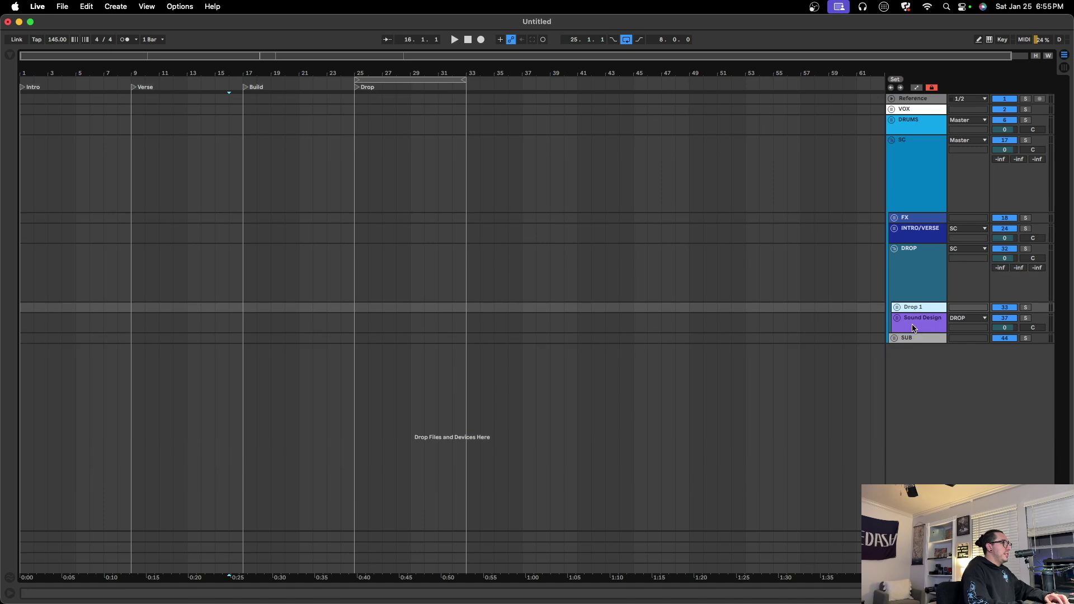
click(895, 318)
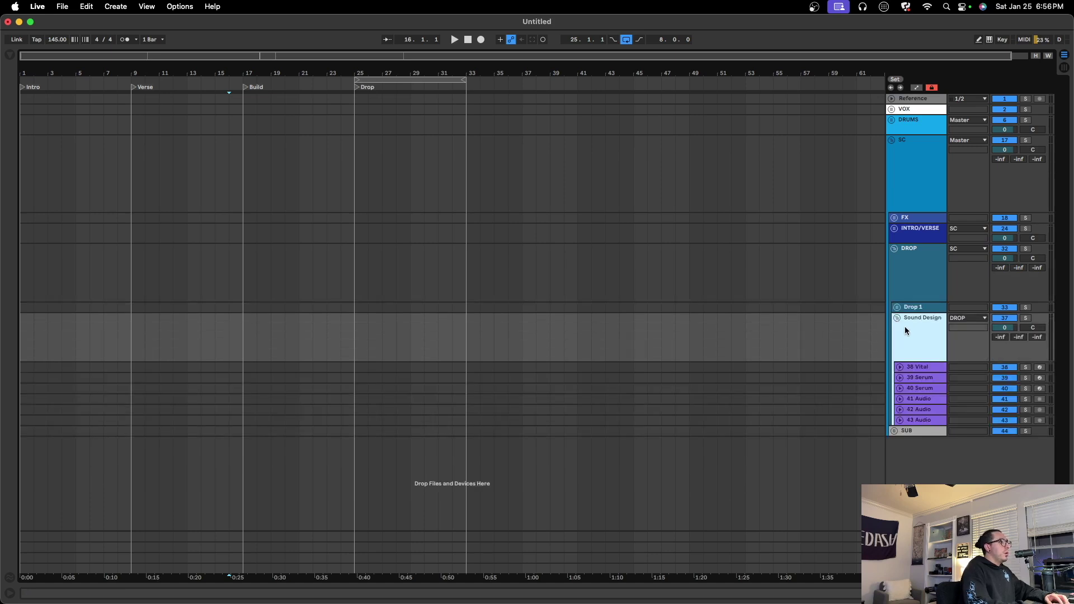
click(923, 368)
click(928, 378)
click(931, 389)
click(932, 400)
click(931, 410)
click(931, 420)
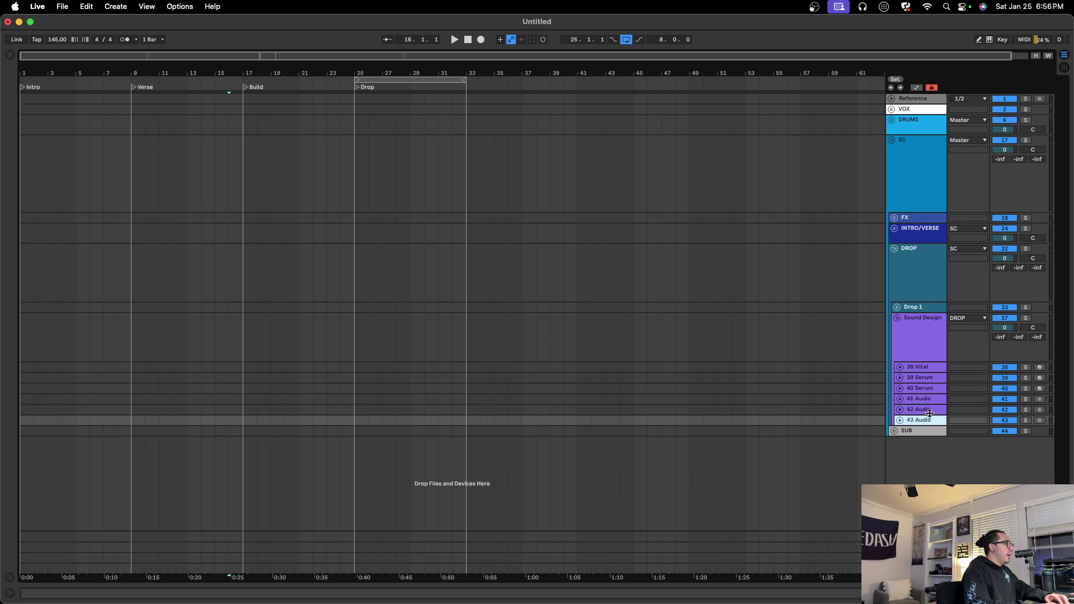
drag(358, 367, 524, 418)
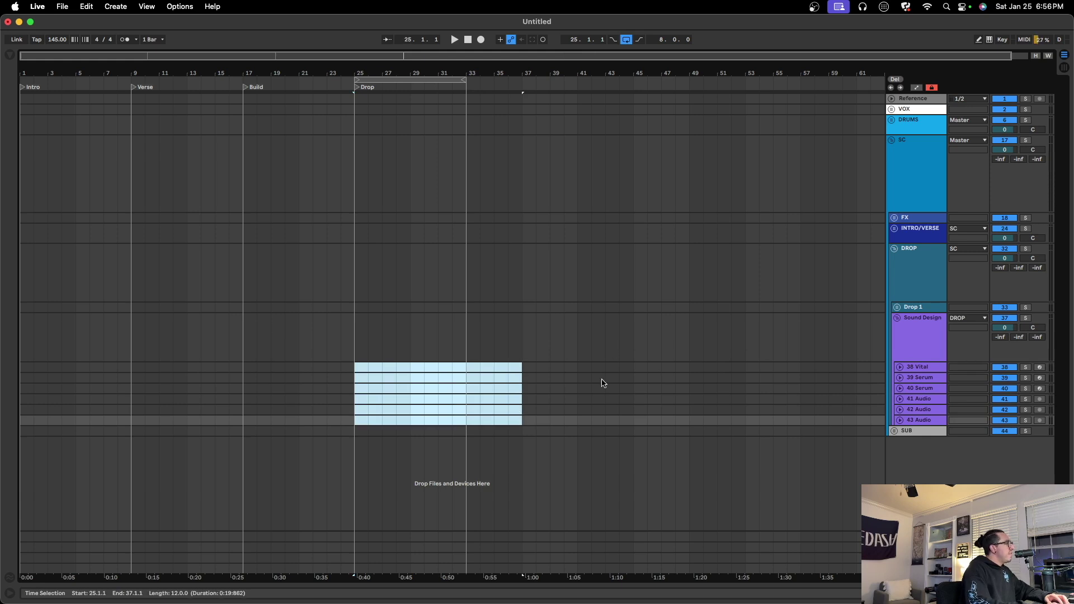
click(419, 379)
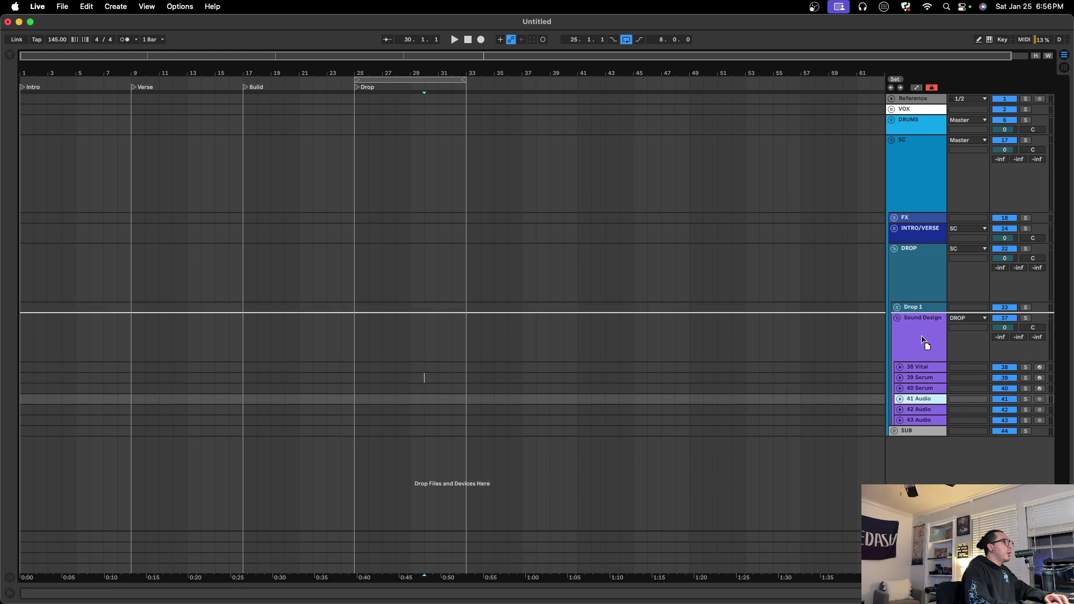
Move the 41 Audio track from the Sound Design group into the Drop 1 group, directly below 34 Vital.
click(897, 308)
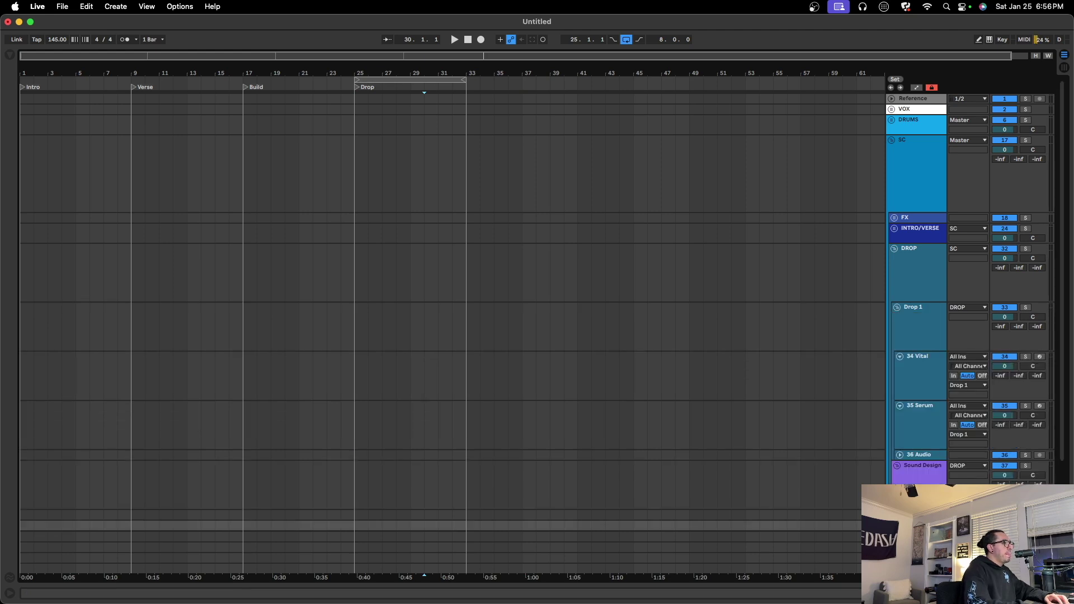
scroll(926, 485, down, 2)
click(921, 362)
key(super+t)
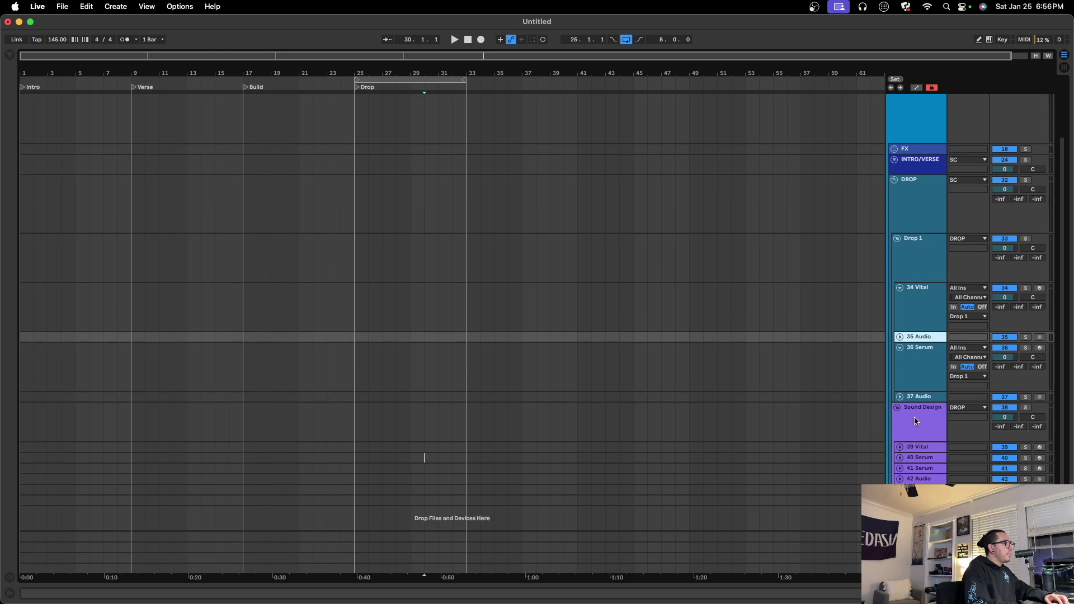
Deactivate the Sound Design group, and collapse both it and the Drop 1 group.
click(916, 420)
scroll(895, 425, up, 2)
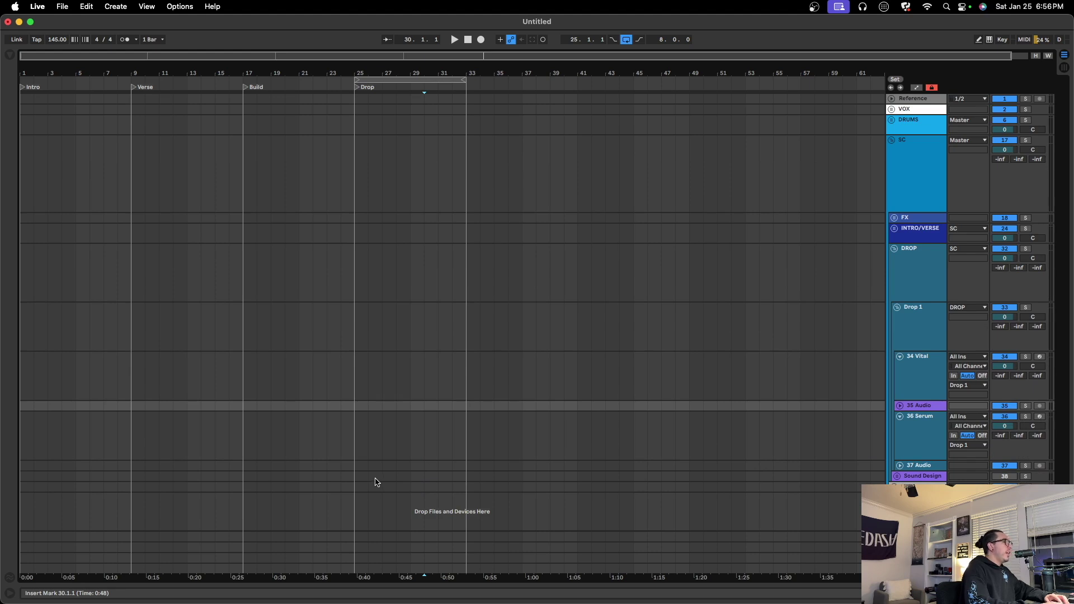
click(897, 308)
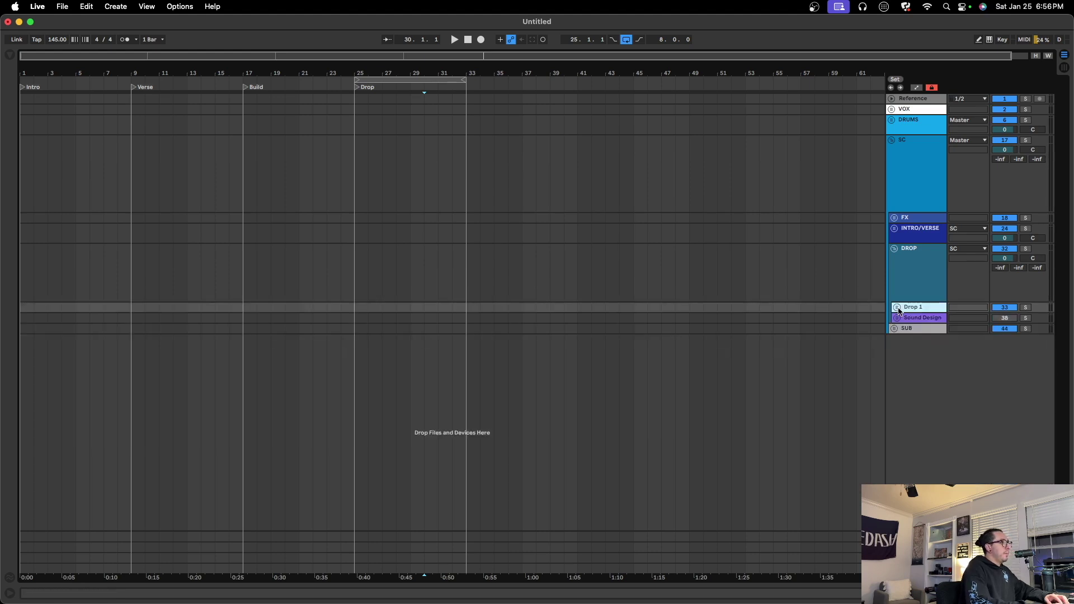
click(898, 319)
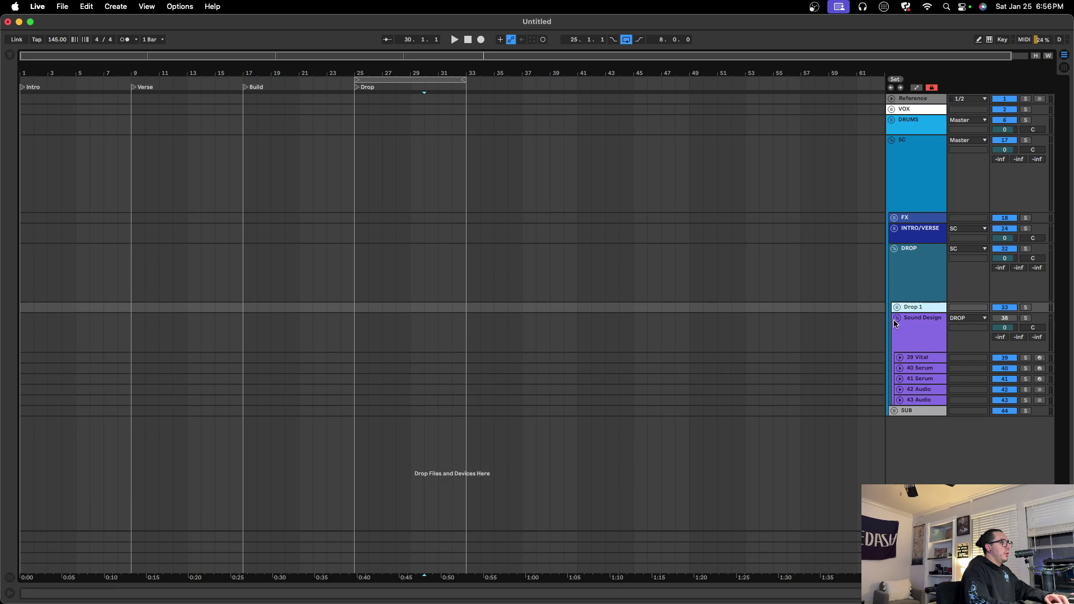
click(897, 320)
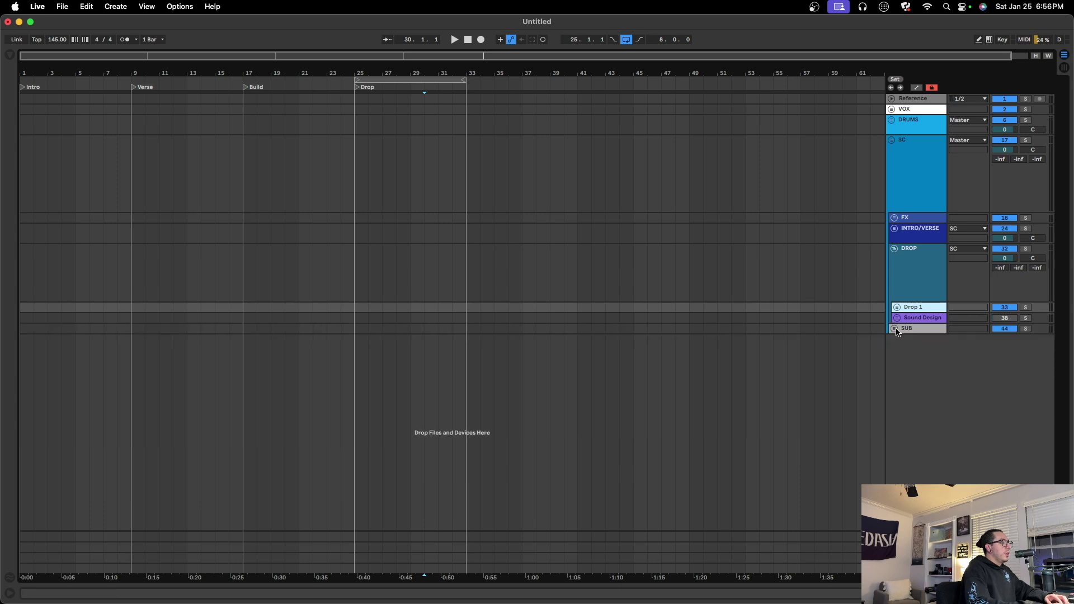
Expand the SUB group and review its ultra sub, 46 Hip-Hop Sub and Sub tracks.
click(895, 330)
scroll(819, 383, down, 1)
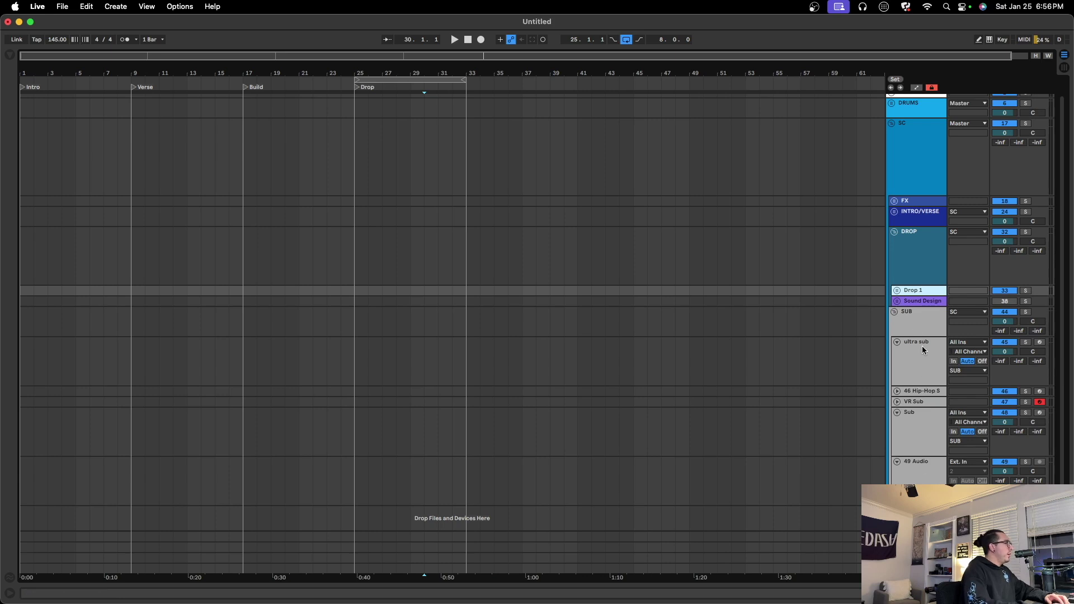
scroll(756, 305, up, 1)
scroll(754, 309, down, 1)
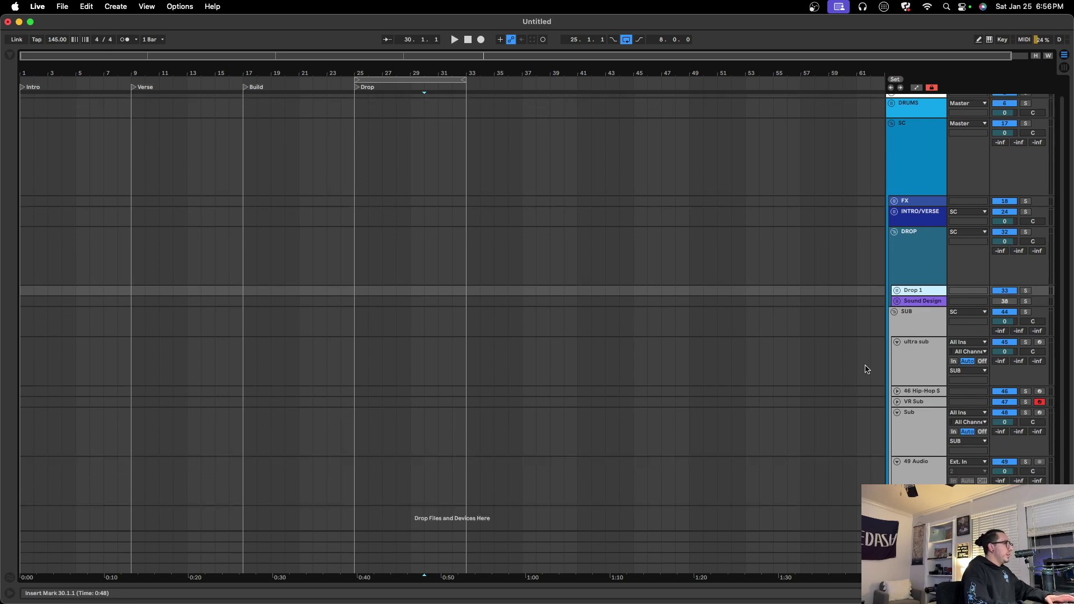
click(910, 351)
click(920, 393)
click(922, 415)
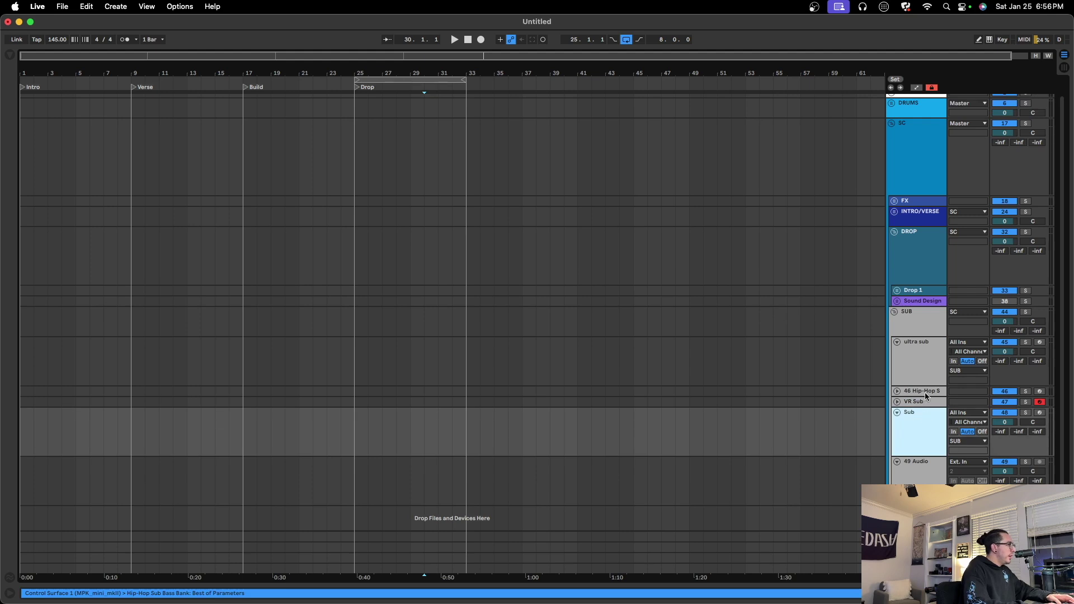
Create an empty MIDI clip on the ultra sub track covering the Drop from bar 25 to bar 33.
click(919, 361)
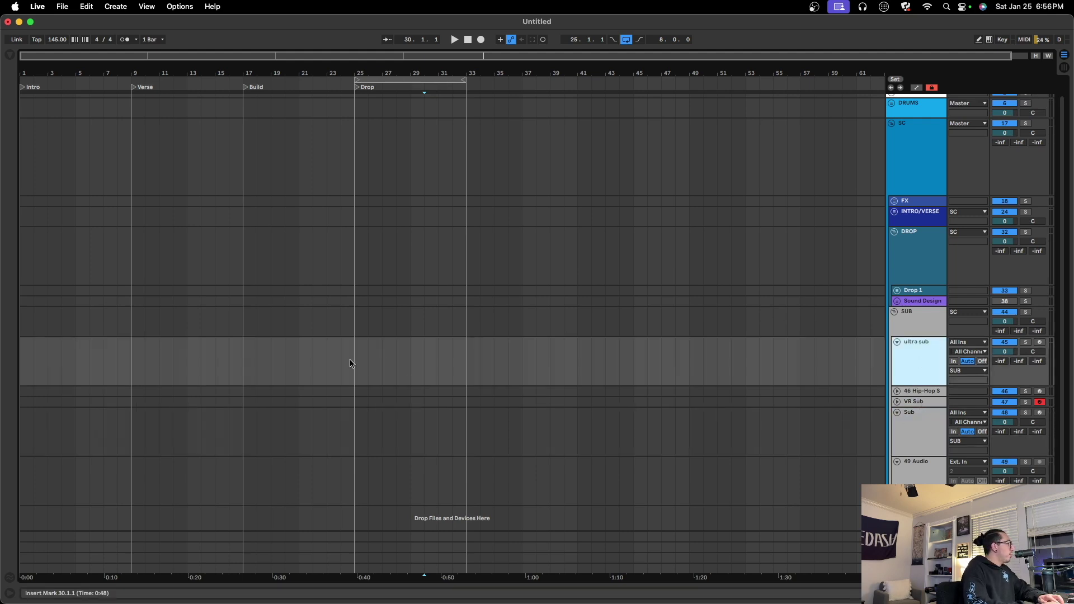
drag(353, 362, 469, 361)
key(super+shift+m)
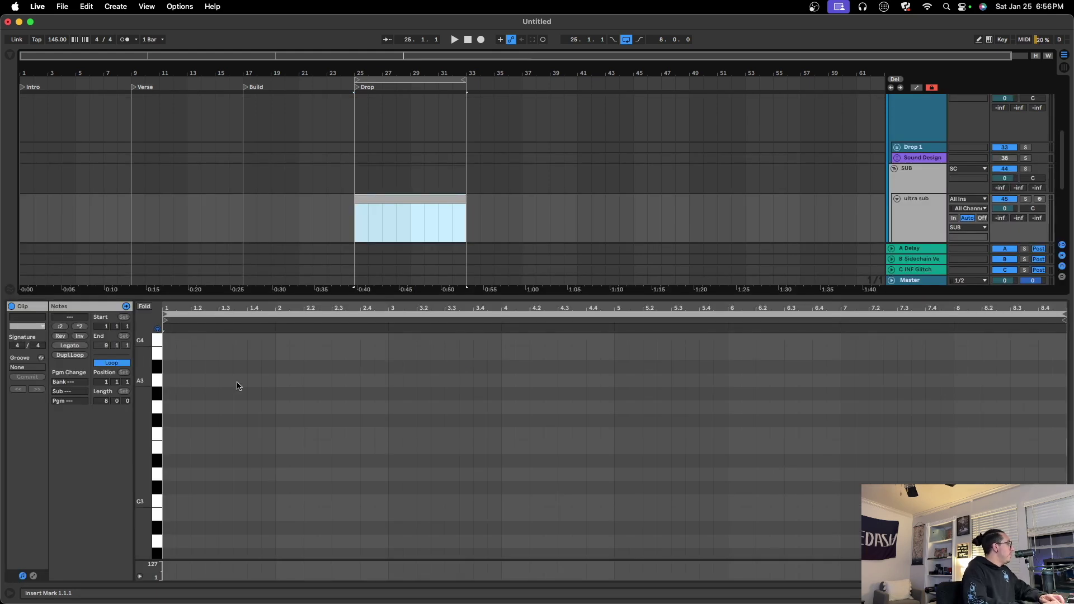
Draw a D#0 note about seven bars long from the start of the ultra sub clip, and close the clip view.
scroll(173, 440, down, 10)
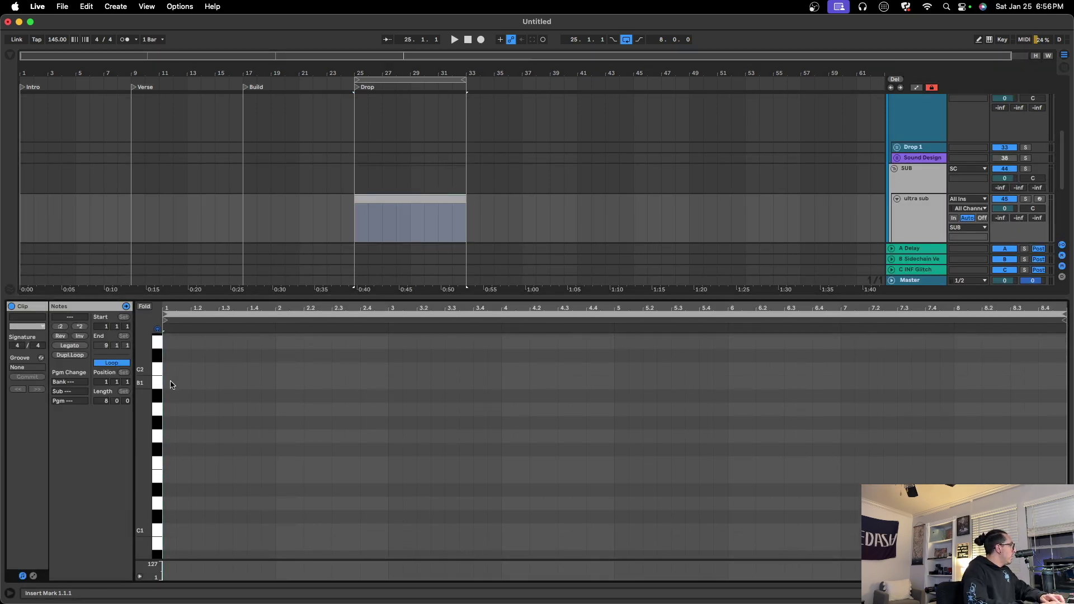
scroll(176, 454, down, 5)
double_click(170, 462)
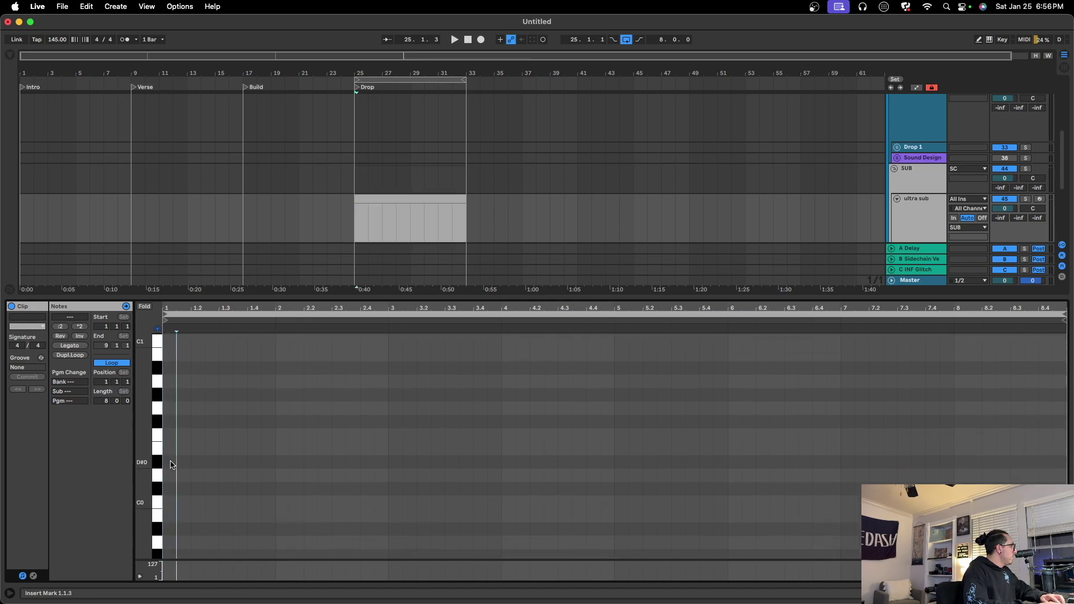
drag(171, 461, 973, 452)
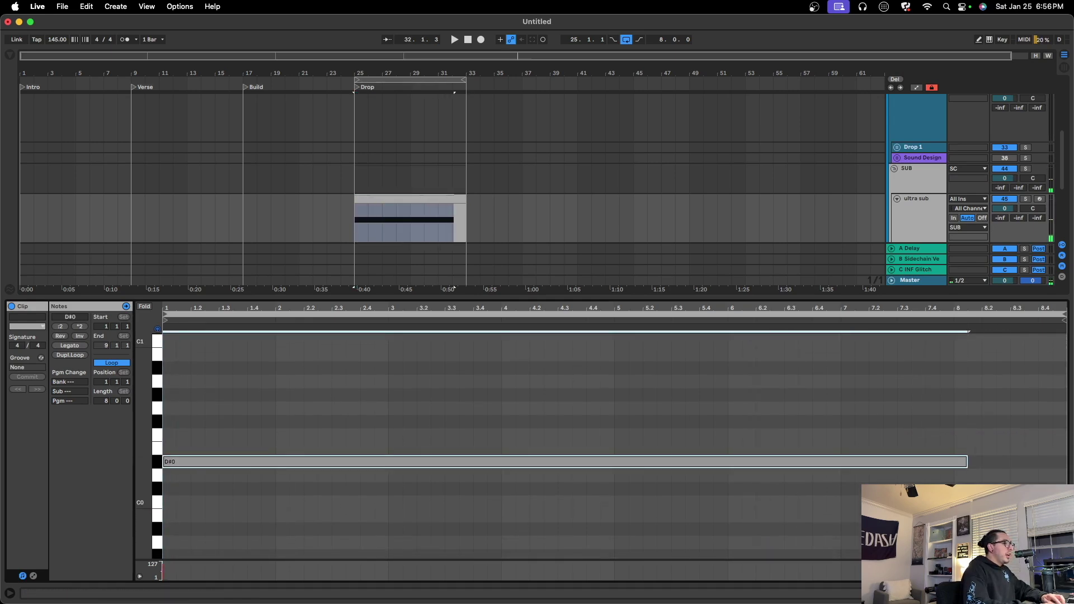
click(1064, 593)
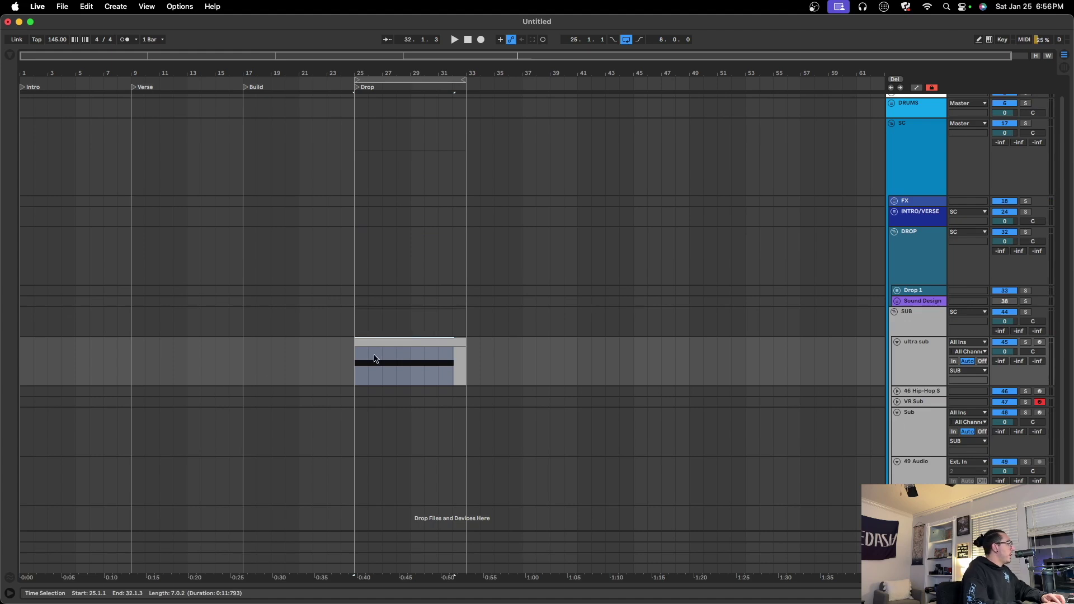
Play the ultra sub clip from bar 25 to hear its sound, and stop playback.
click(355, 364)
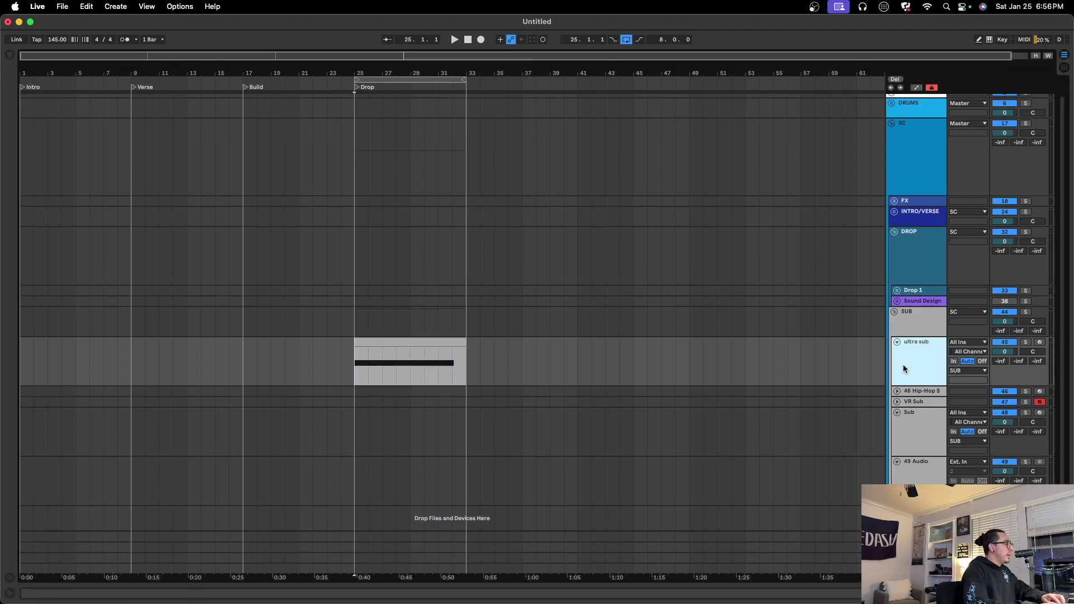
key(space)
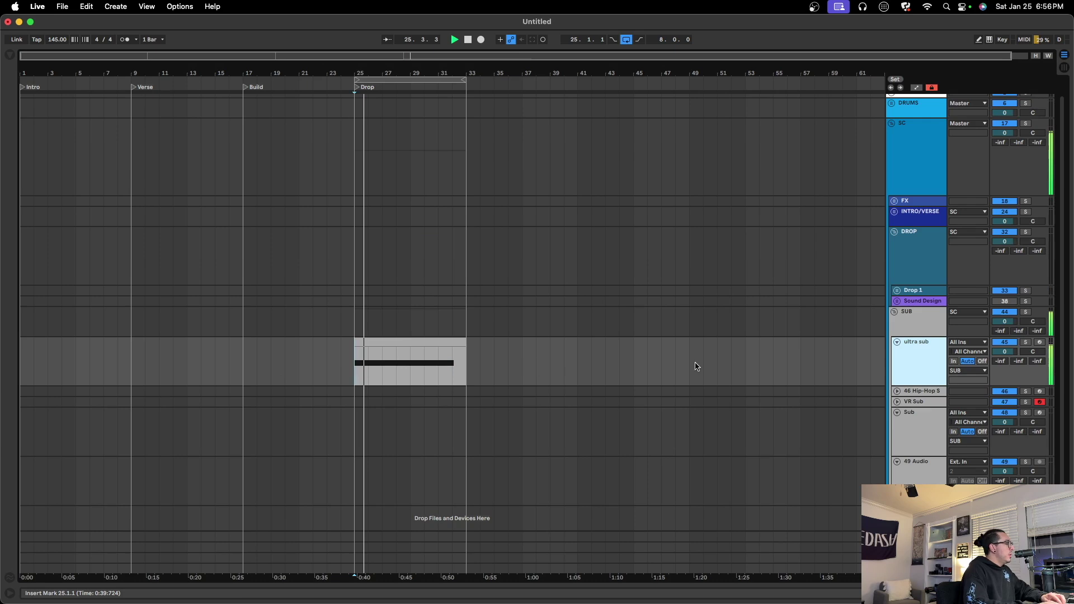
key(space)
Expand the 46 Hip-Hop Sub track and audition the ultra sub clip on it, moved straight down at bar 25.
click(898, 391)
drag(397, 342, 393, 394)
scroll(393, 394, up, 1)
key(space)
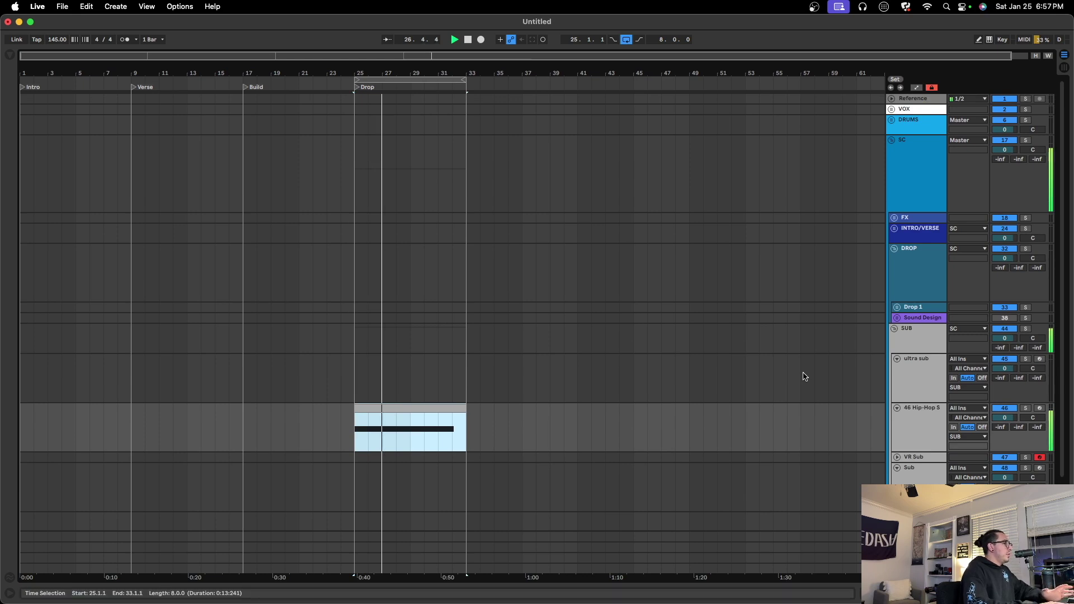
scroll(798, 408, down, 1)
scroll(386, 386, down, 1)
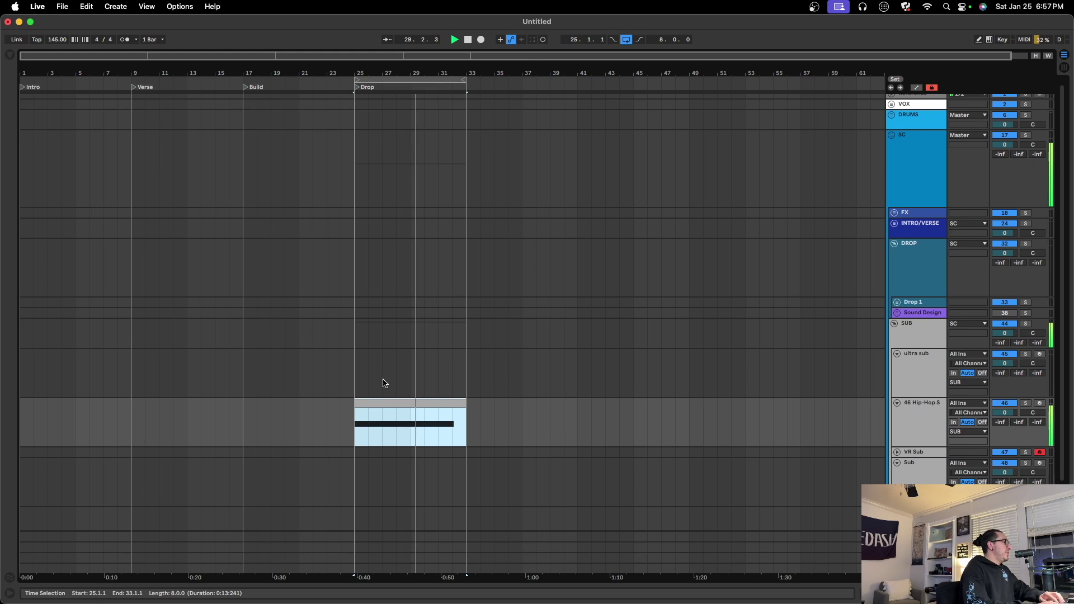
Audition the clip on the ultra sub track again and on the VR Sub track, expanding VR Sub.
drag(404, 403, 407, 374)
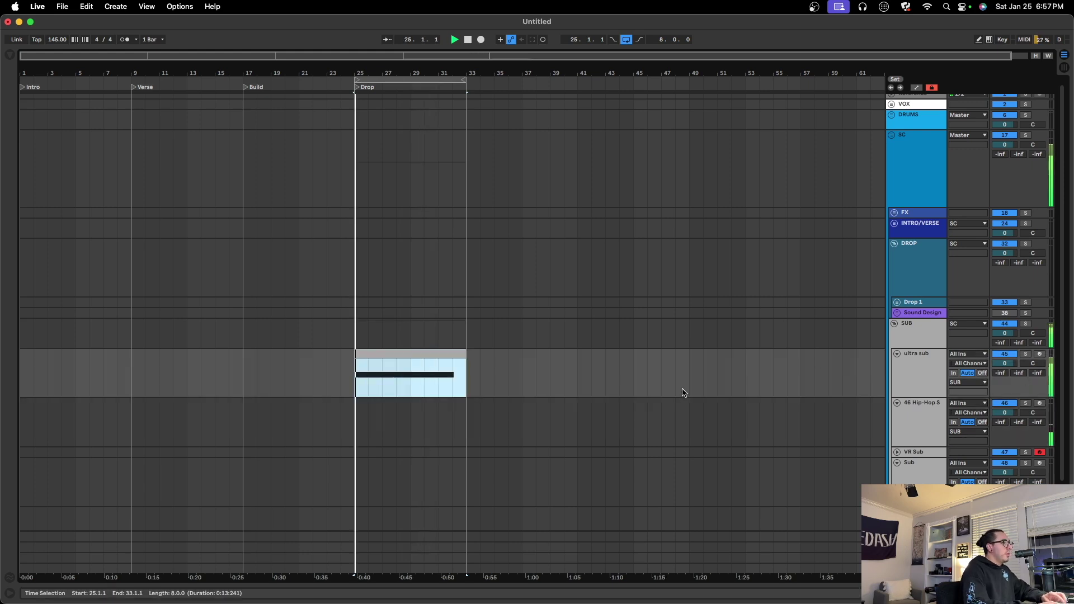
drag(398, 353, 398, 451)
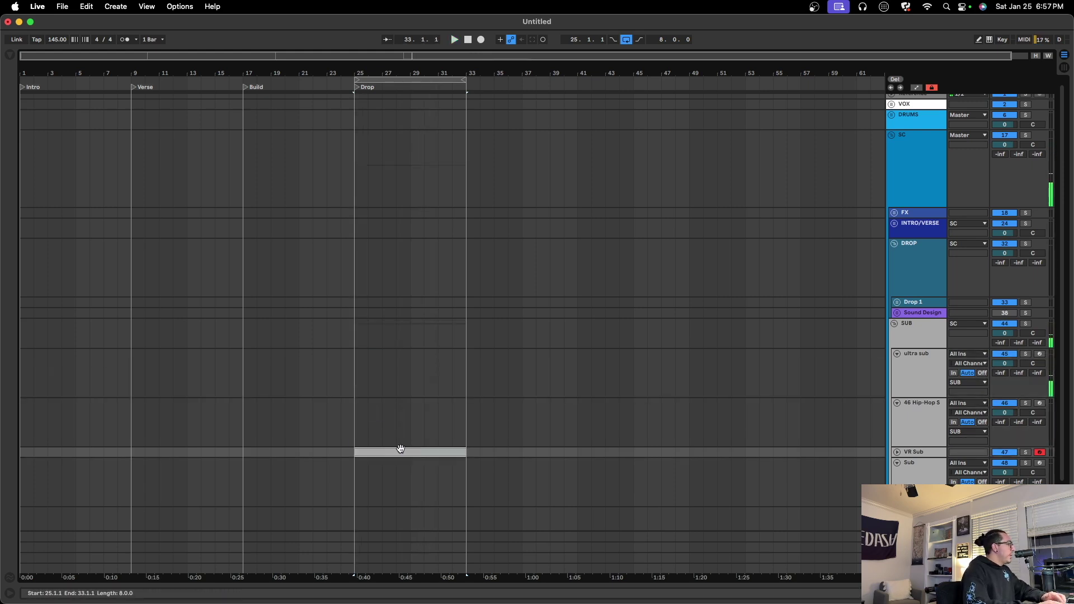
click(897, 452)
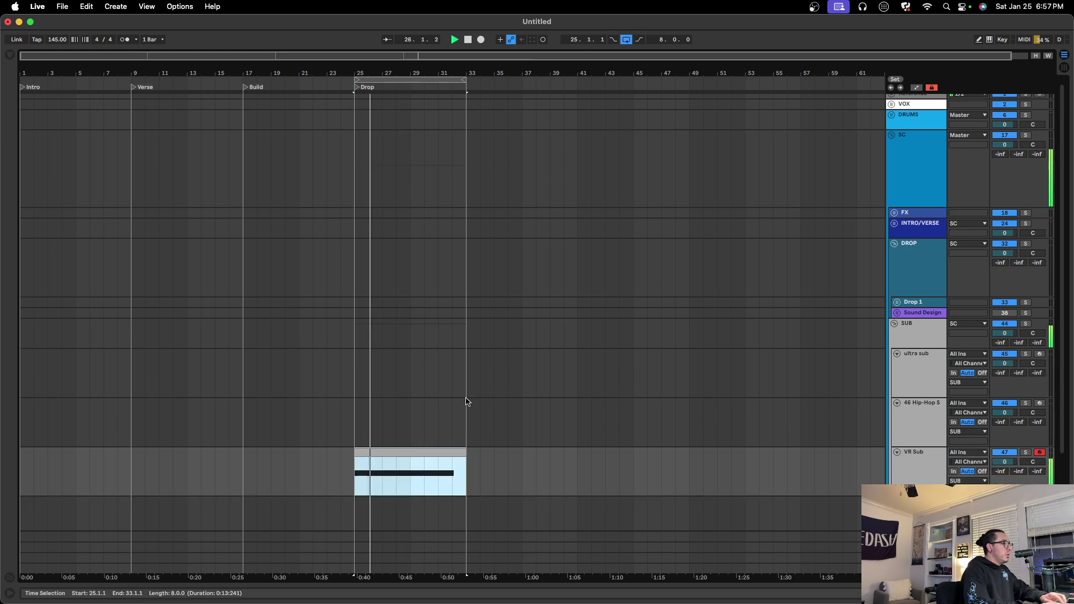
Delete the MIDI clip from the VR Sub track and collapse the SUB group.
key(shift+Tab)
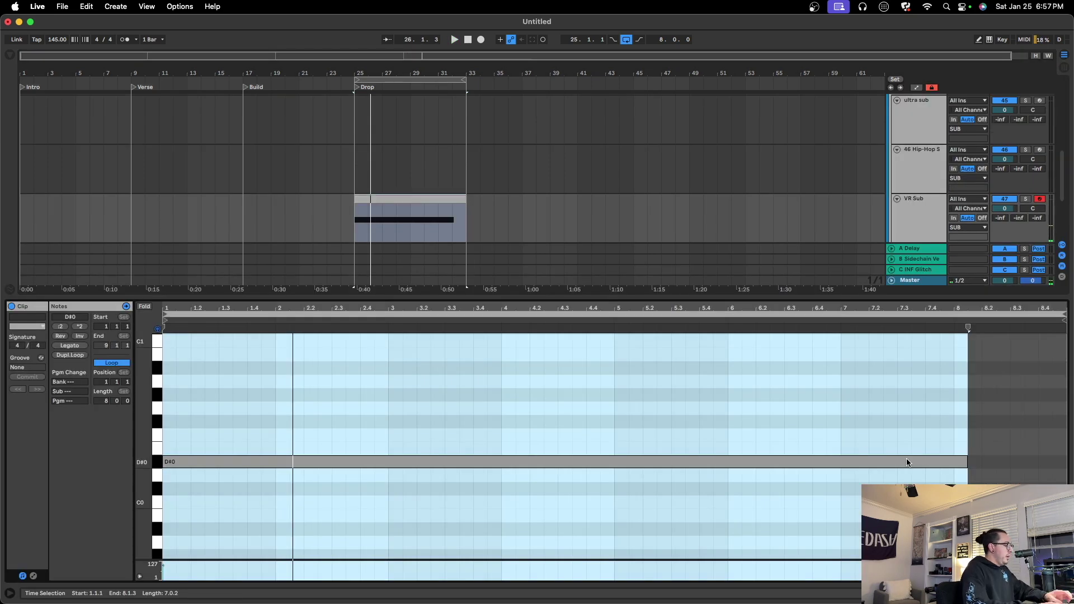
key(shift+Tab)
key(super+alt+l)
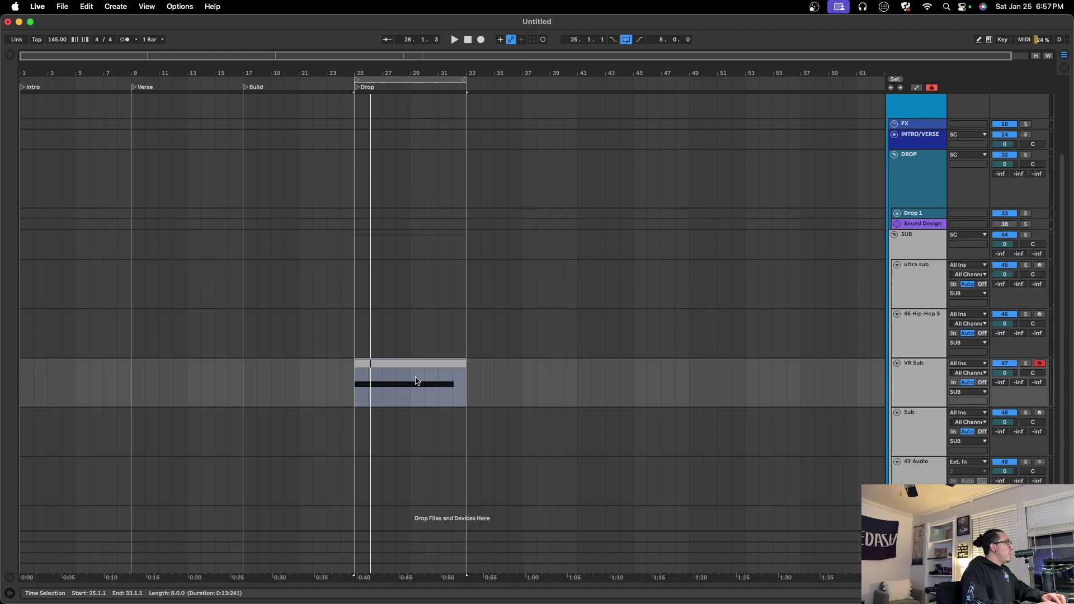
click(429, 367)
key(Delete)
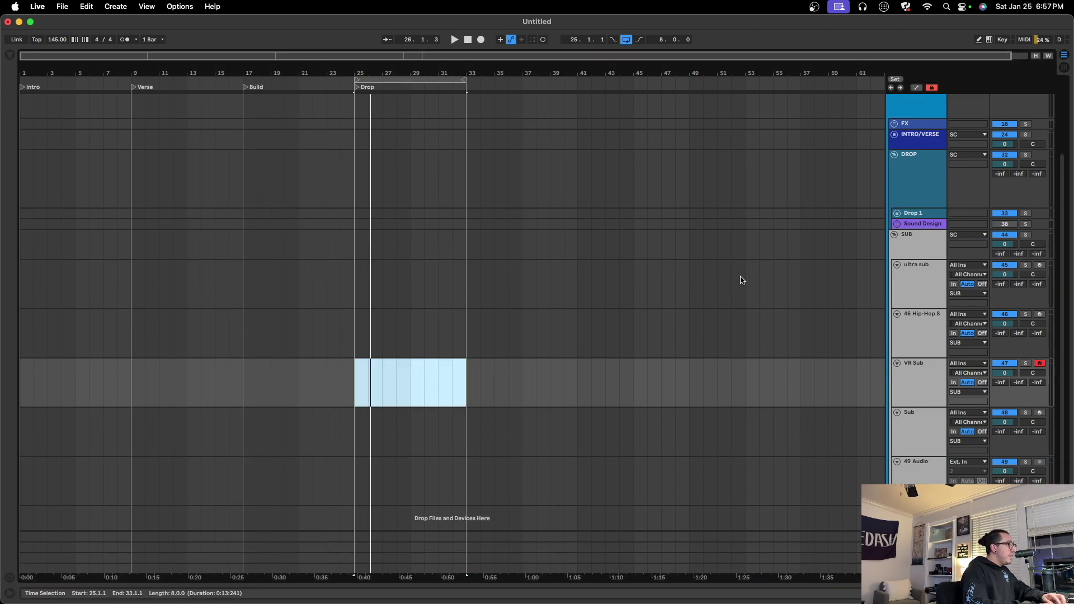
click(359, 392)
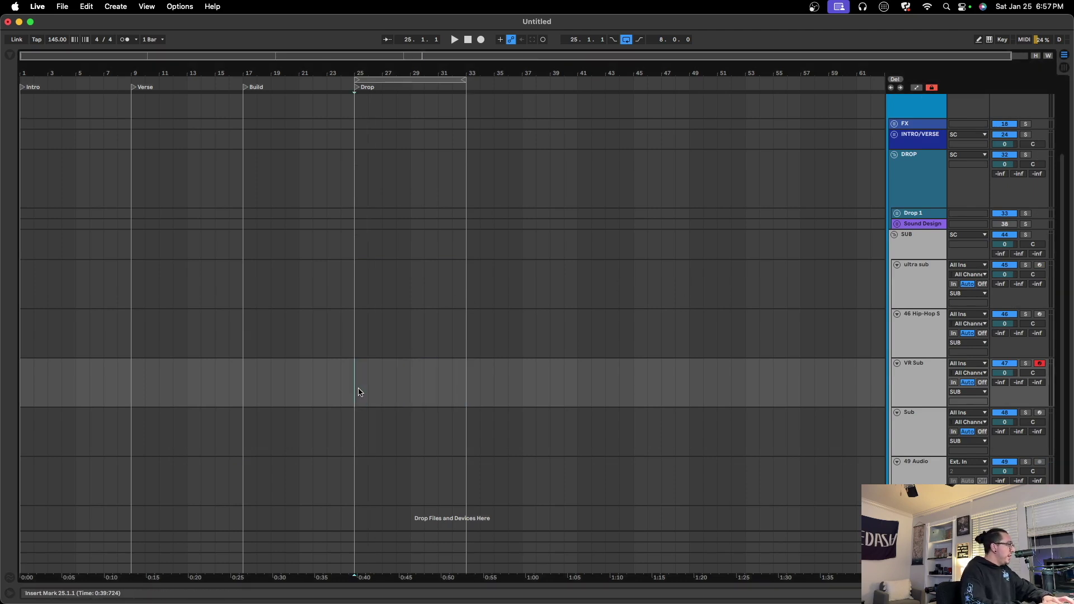
click(894, 234)
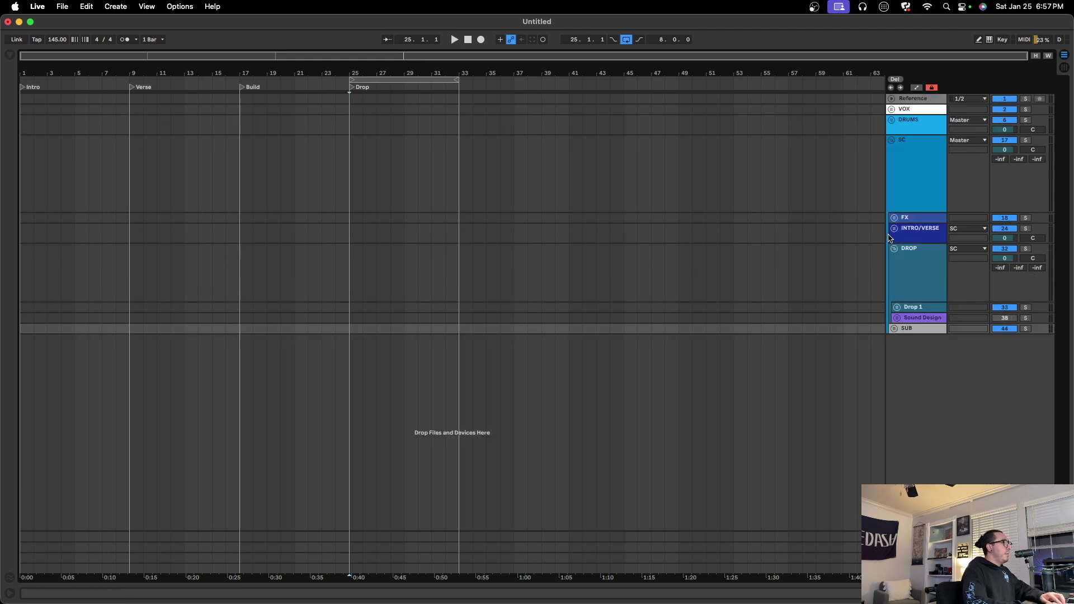
Add two audio tracks directly below the SUB group and show their default EQ Eight device.
click(919, 330)
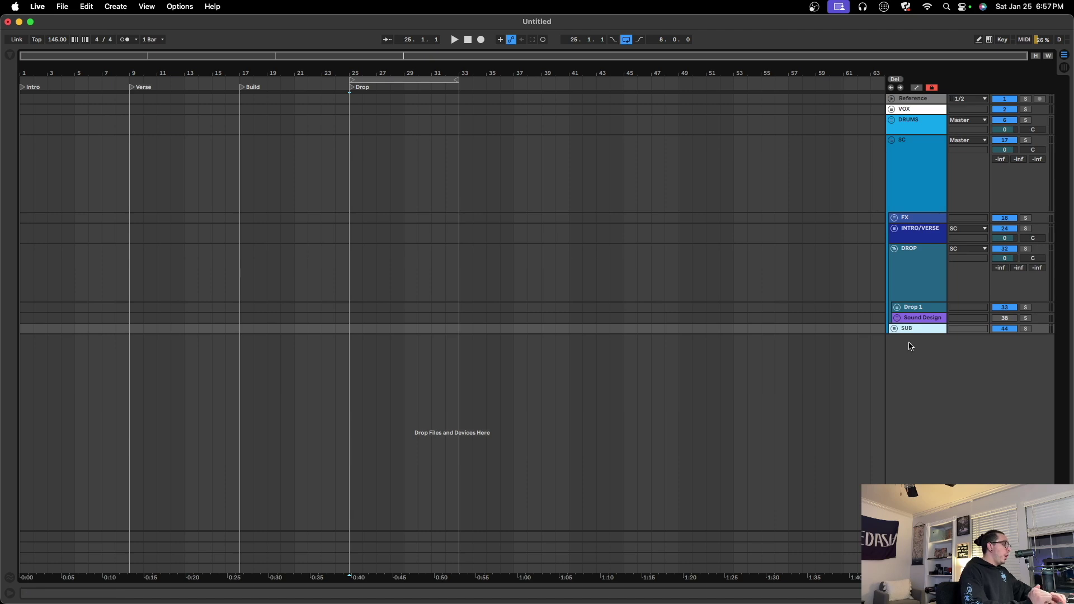
key(super+t)
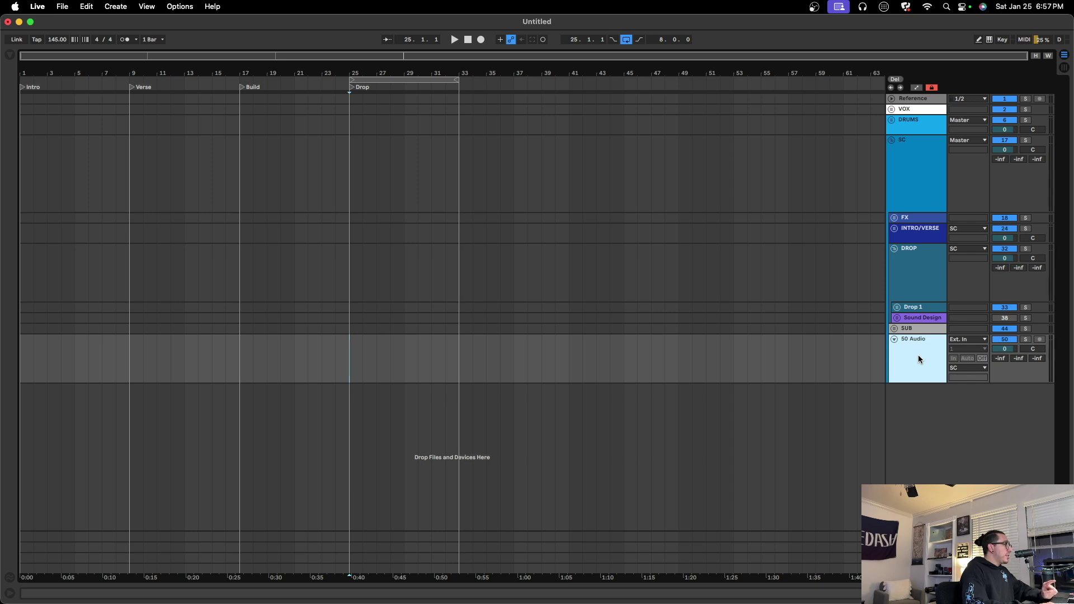
double_click(919, 359)
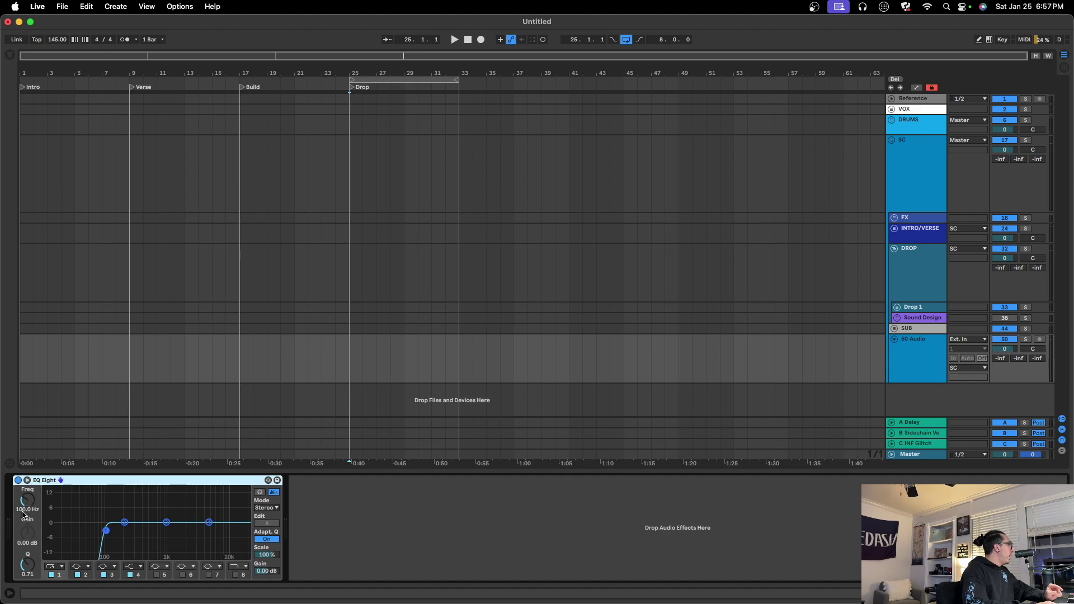
click(911, 364)
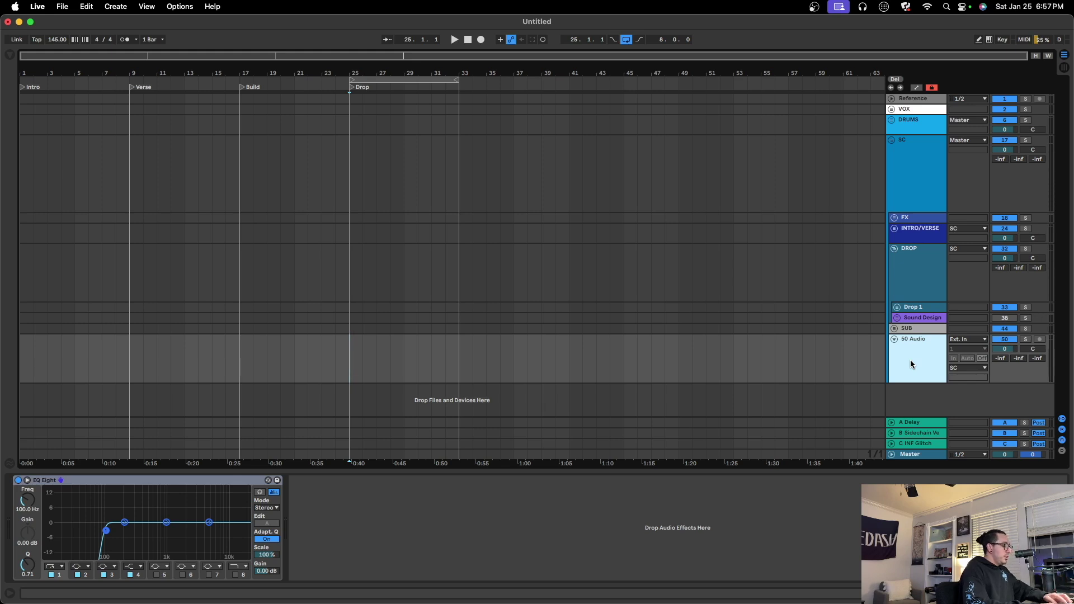
key(super+d)
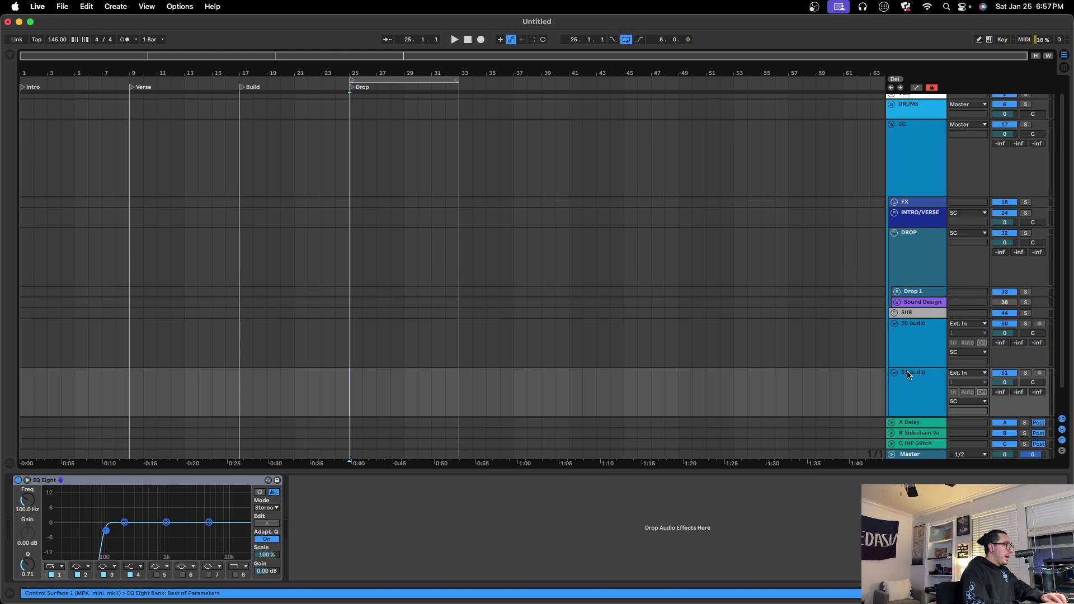
Delete the EQ Eight from the 51 Audio track and load a fresh EQ Eight from the Favorites collection.
click(215, 486)
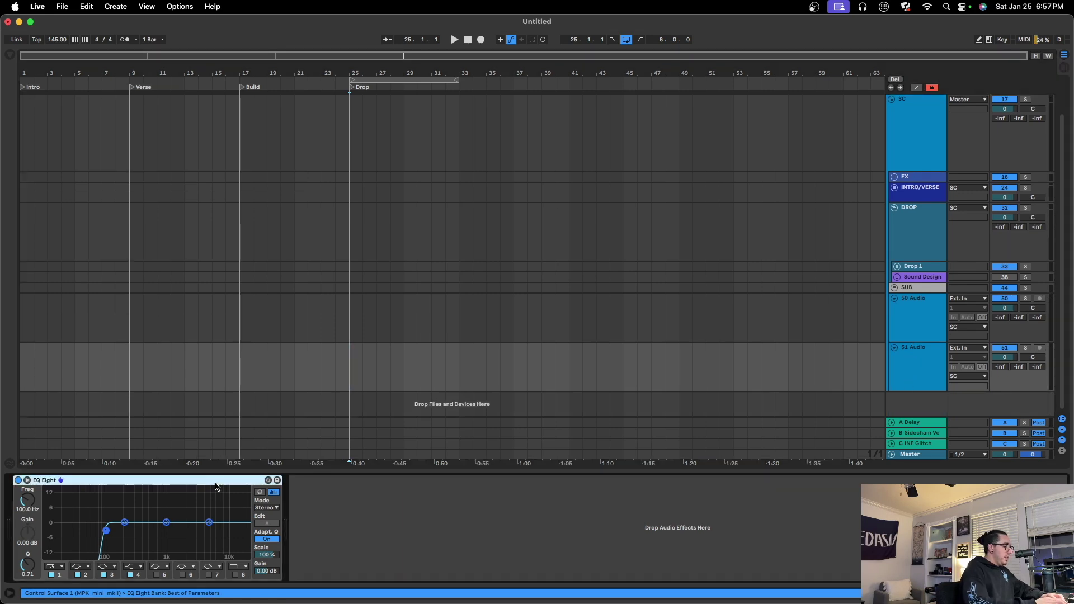
key(BackSpace)
click(10, 56)
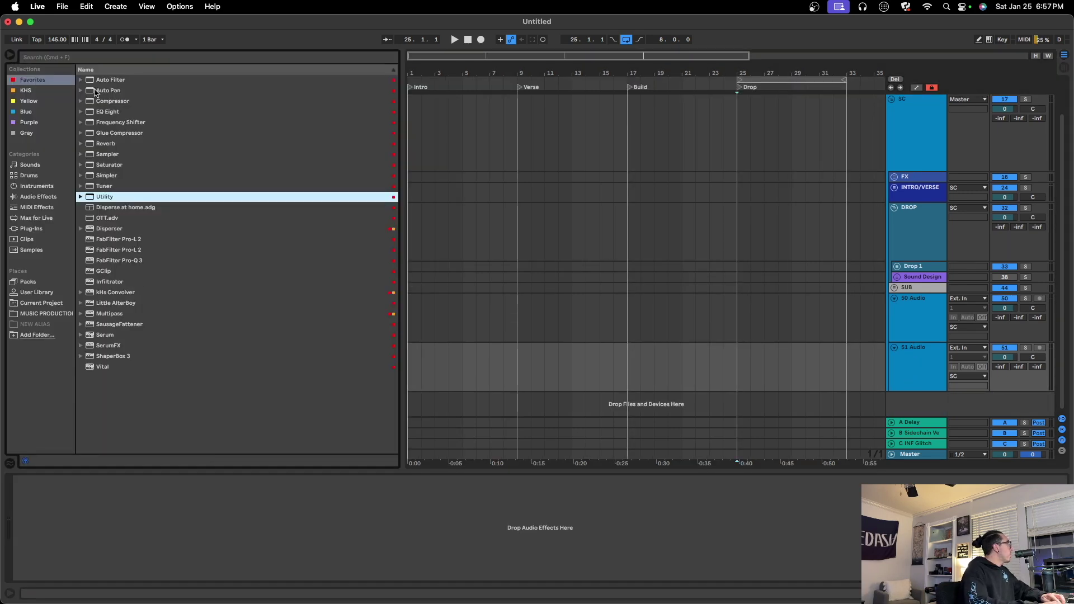
double_click(114, 112)
click(10, 56)
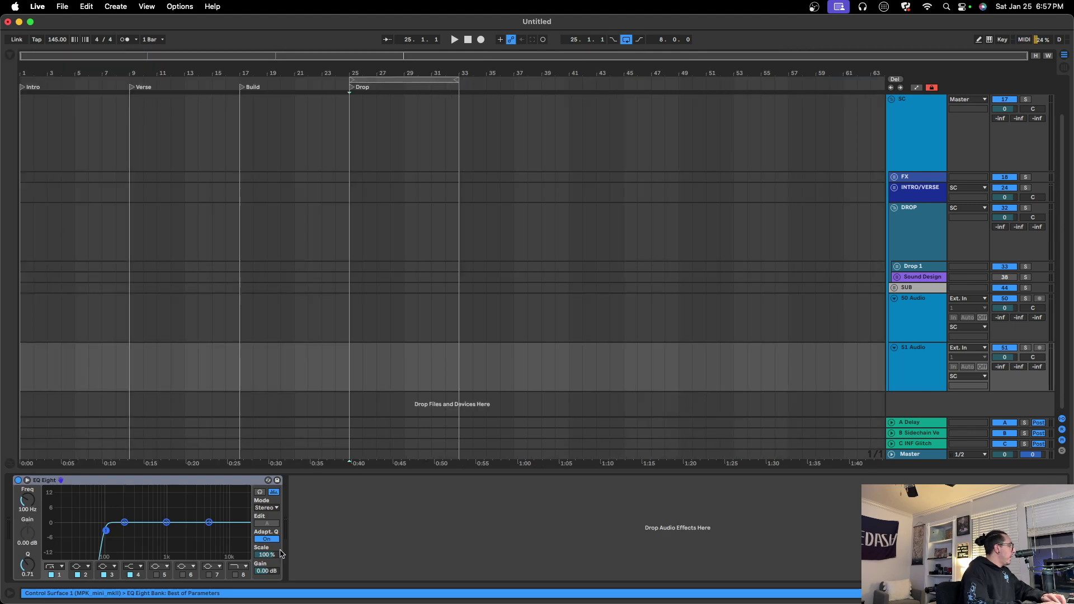
Review the available track commands for 51 Audio without choosing one.
click(929, 367)
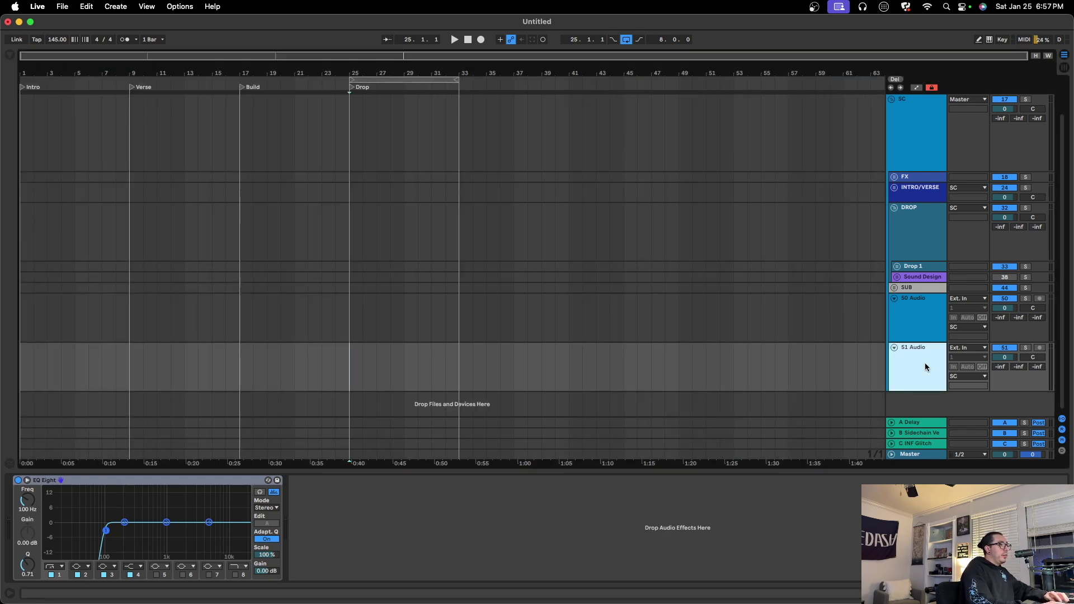
right_click(927, 368)
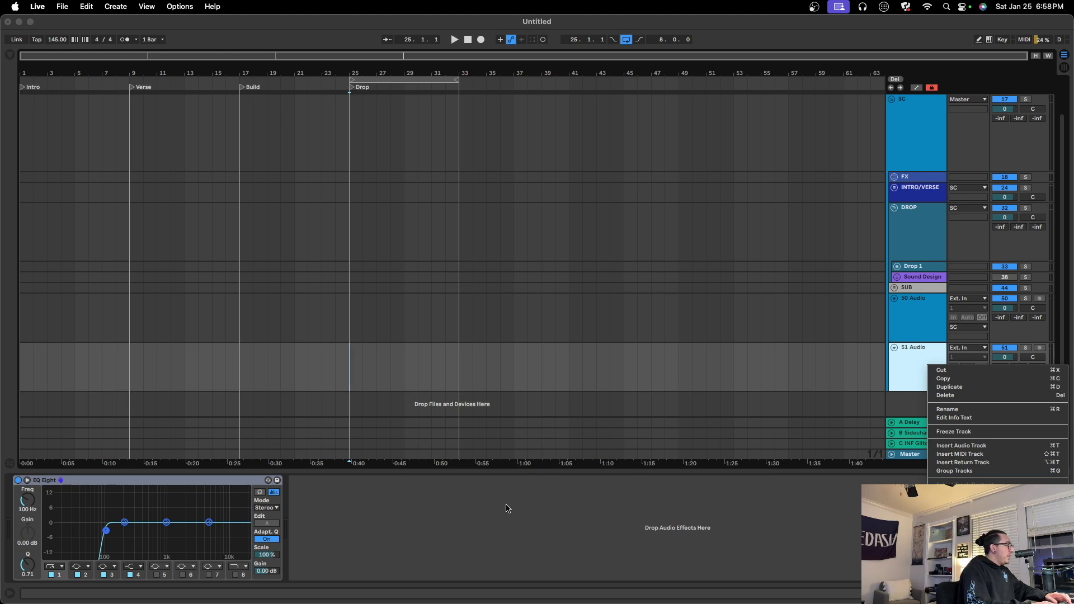
click(334, 520)
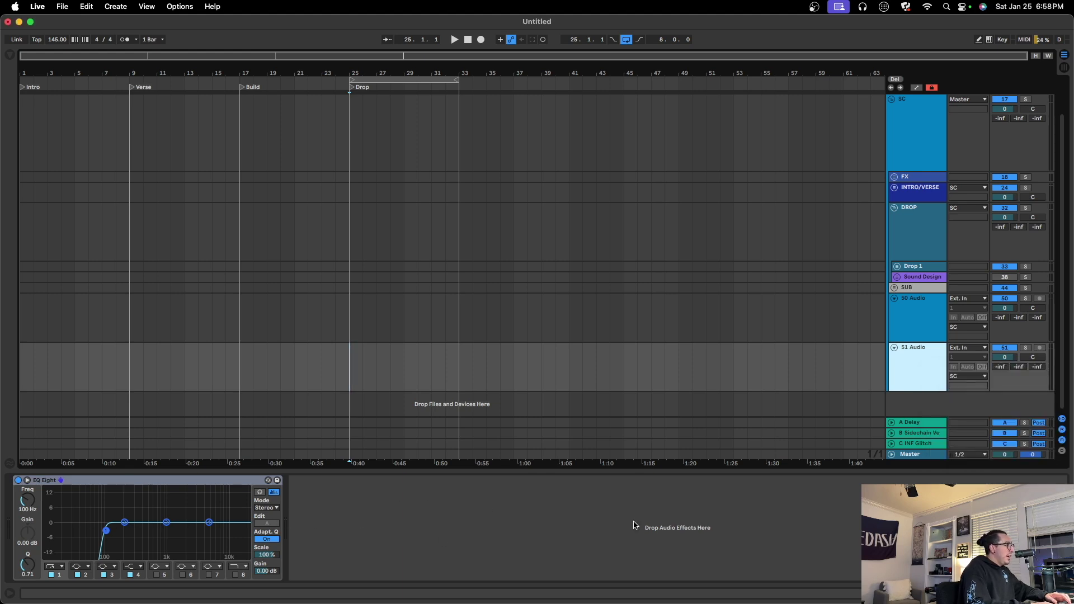
right_click(928, 367)
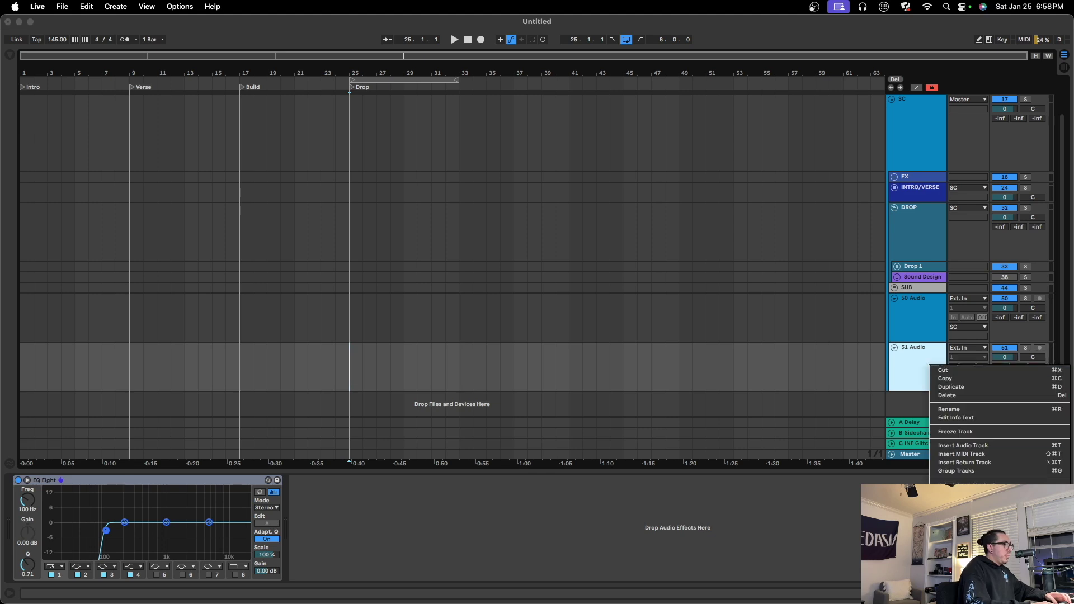
click(561, 379)
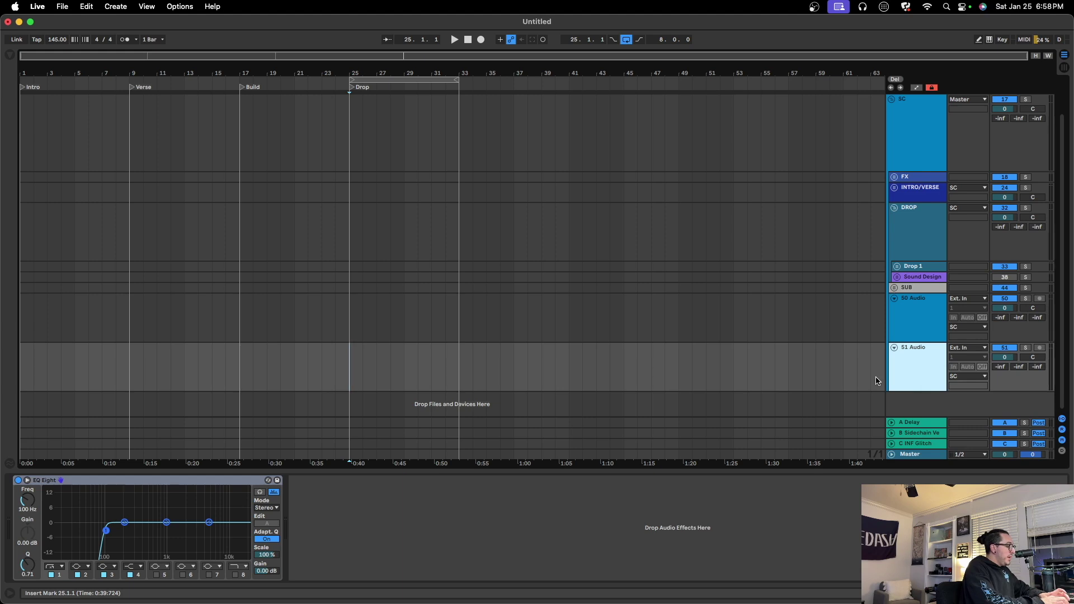
Insert a MIDI track with its default Serum instrument below 51 Audio and review its available track commands.
key(super+t)
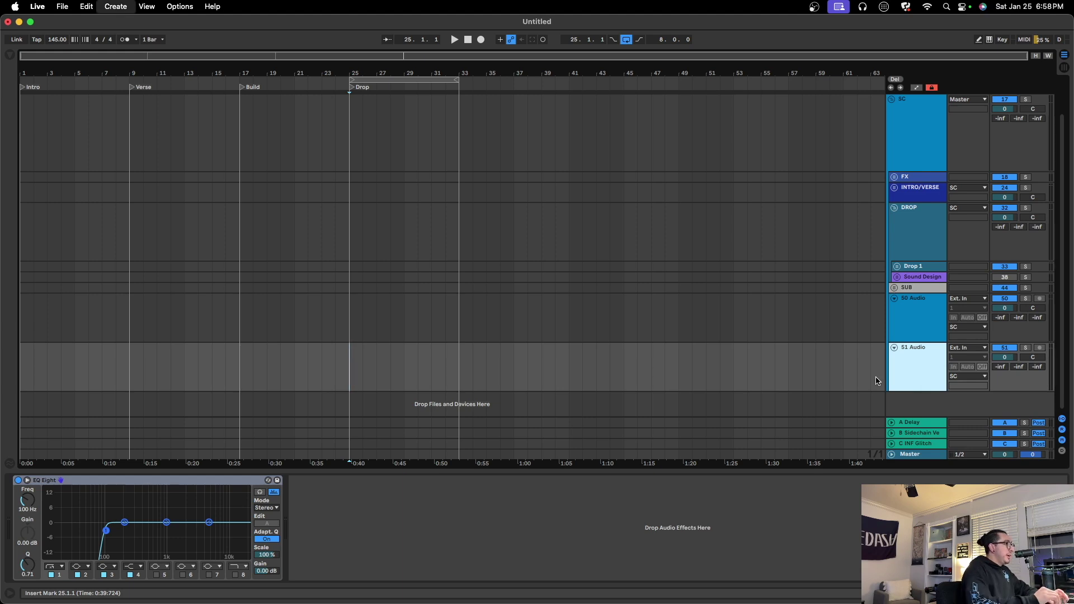
key(super+shift+t)
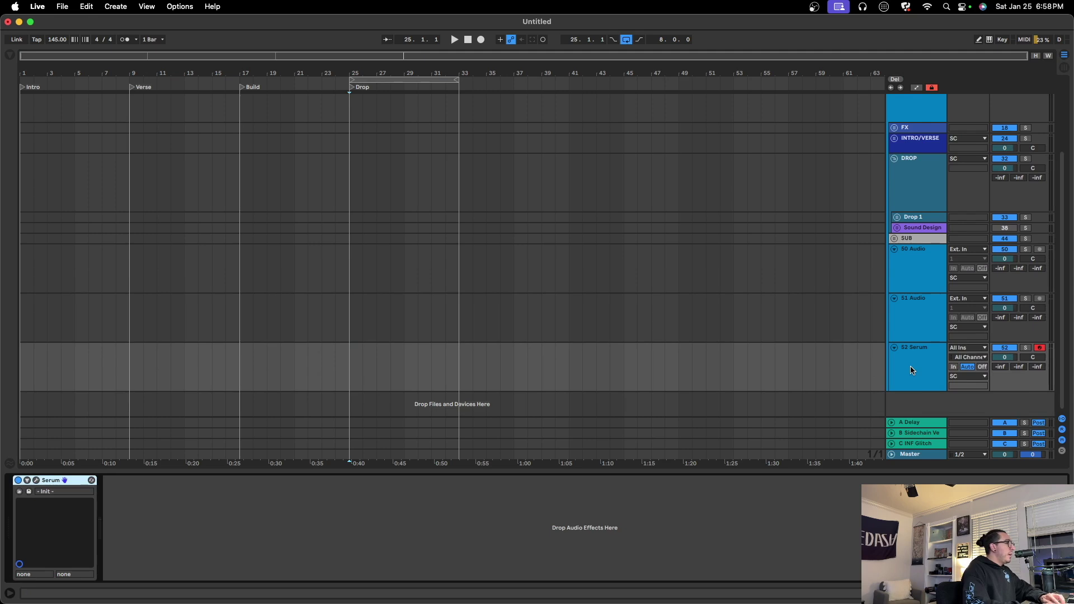
click(918, 374)
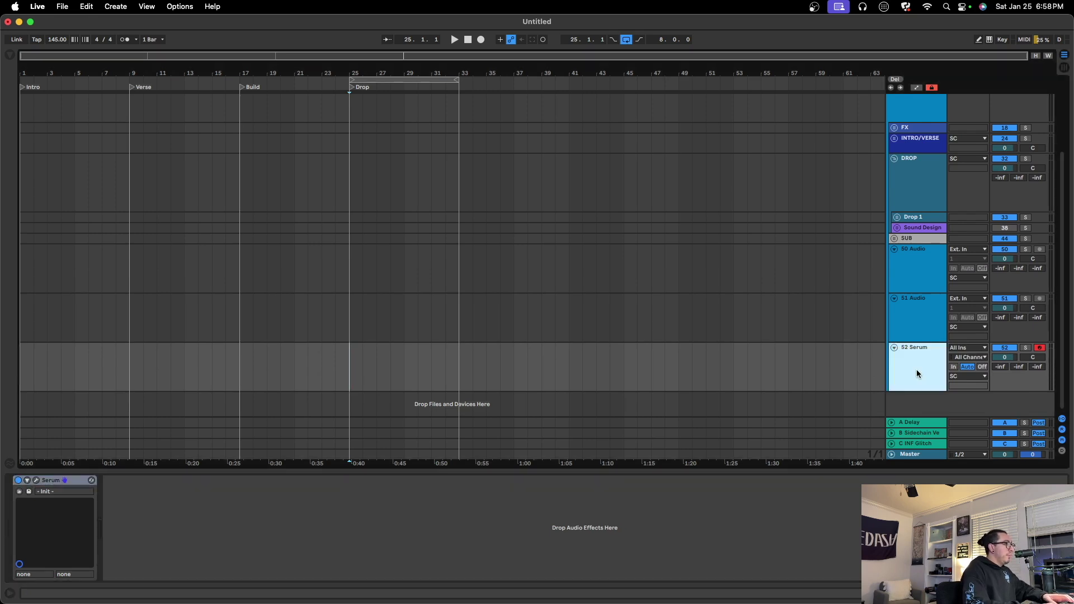
right_click(916, 374)
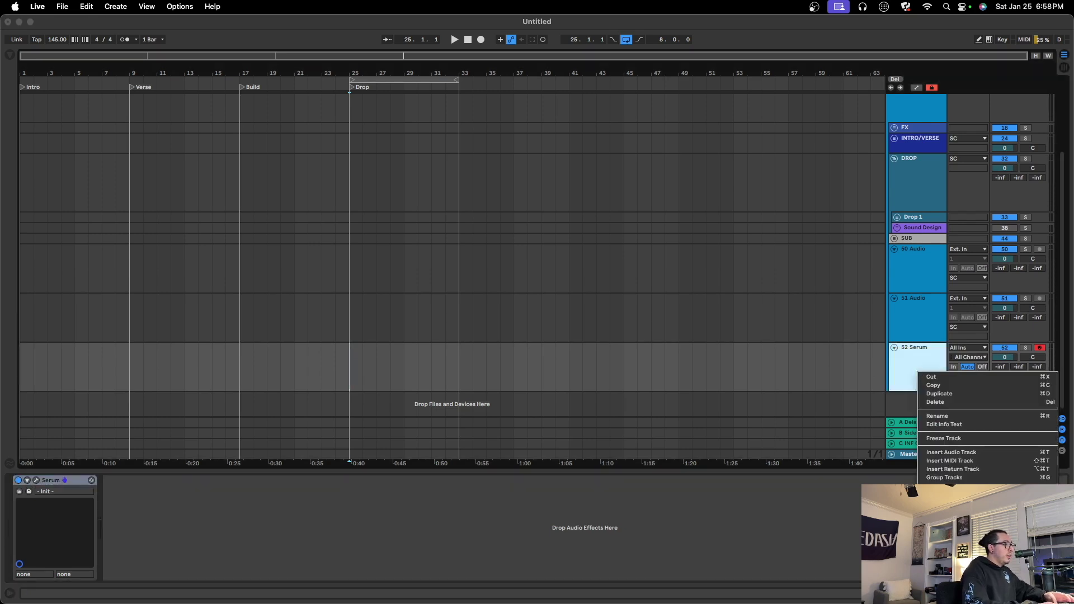
click(853, 377)
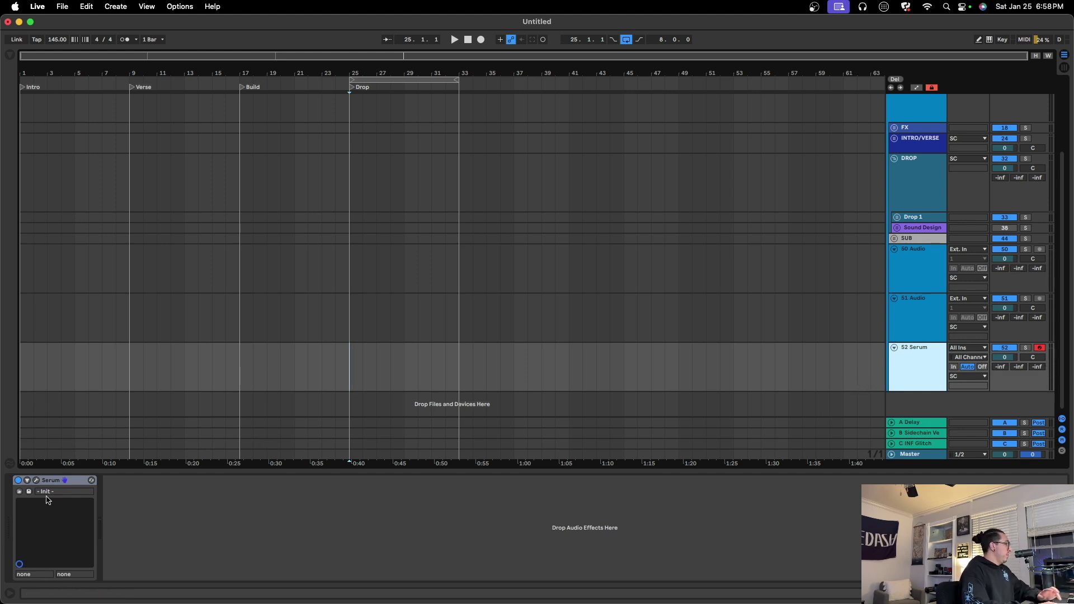
Swap the Serum instrument on track 52 for the local VST plug-in Vital and dismiss its plug-in window.
click(92, 480)
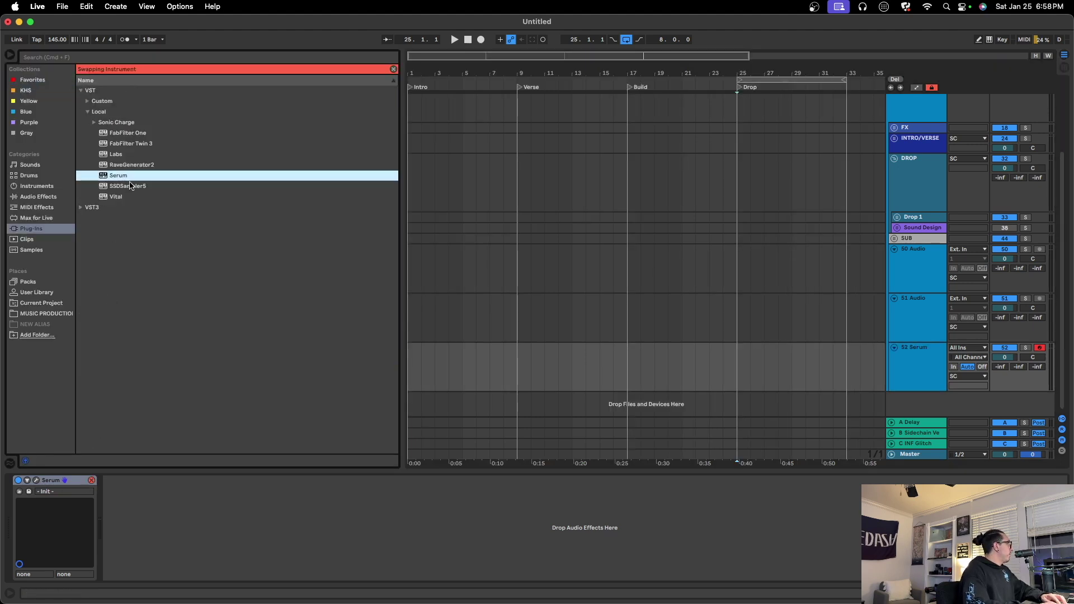
click(116, 199)
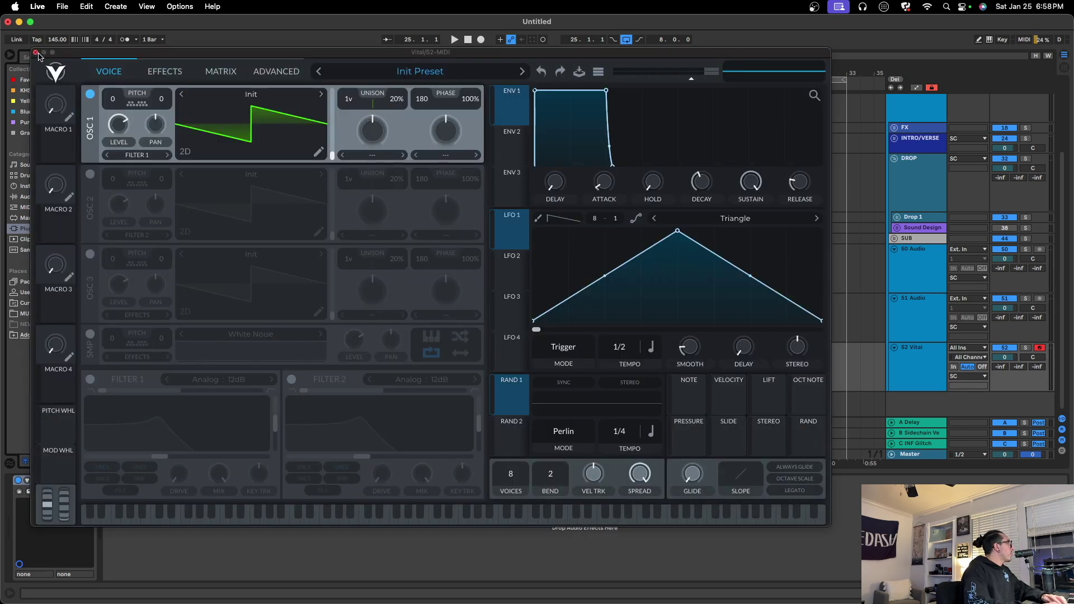
click(35, 51)
Save the 52 Vital track as the default MIDI track and add another Vital MIDI track directly below it.
click(934, 367)
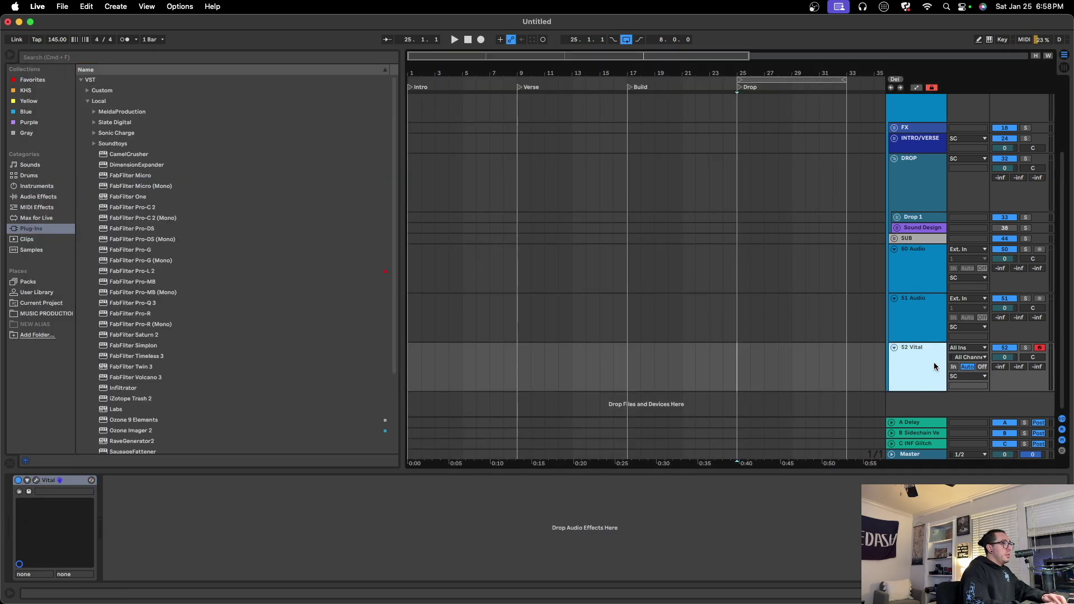
right_click(921, 370)
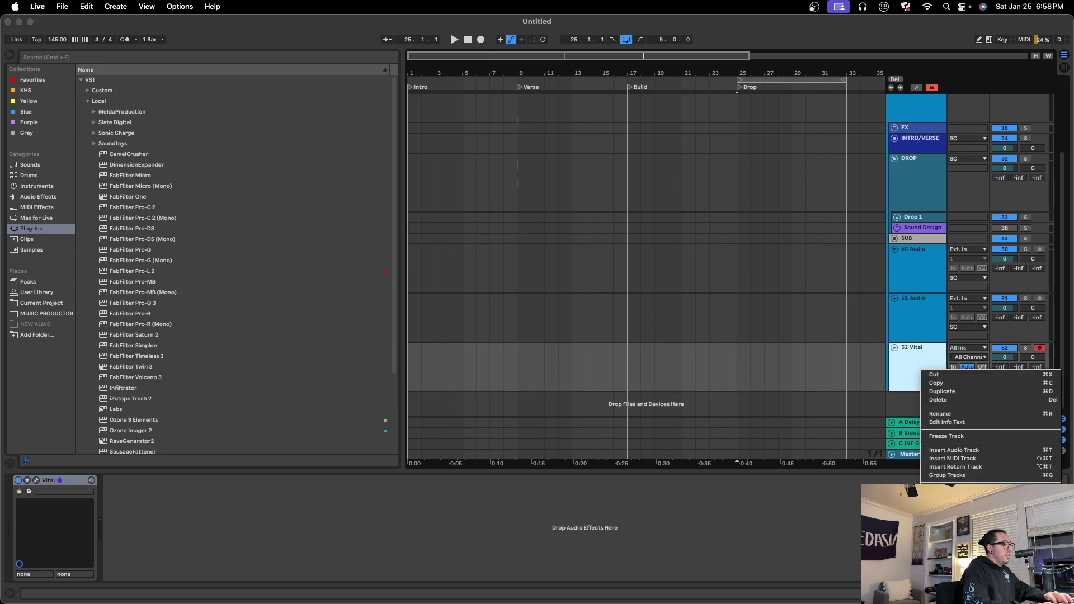
click(959, 496)
click(627, 335)
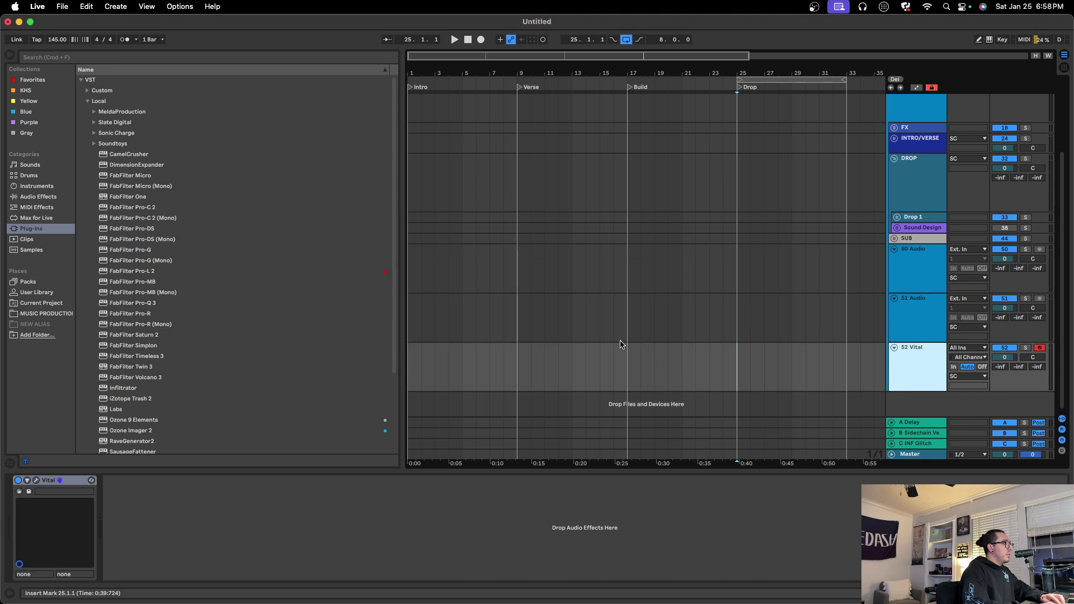
key(super+d)
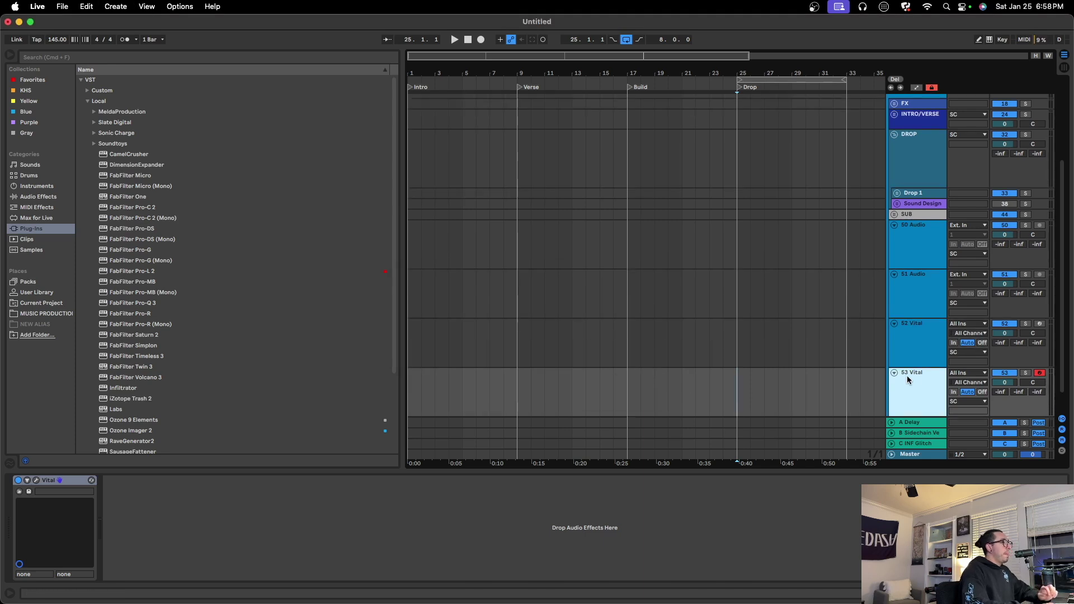
scroll(196, 222, down, 1)
click(10, 54)
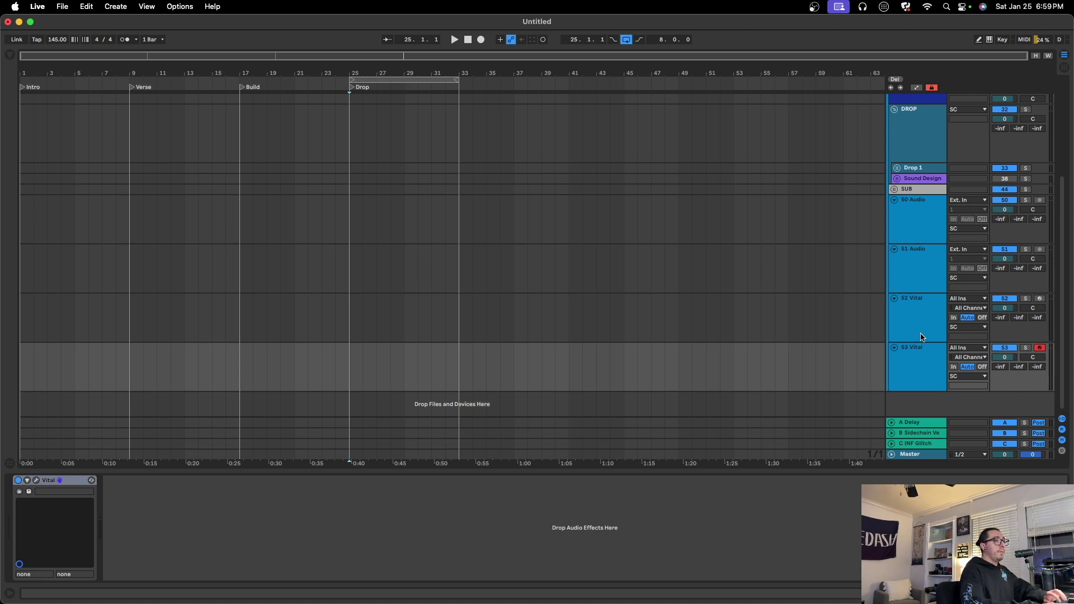
Delete the four tracks from 50 Audio through 53 Vital and collapse the SC group.
scroll(873, 309, up, 3)
scroll(873, 309, down, 3)
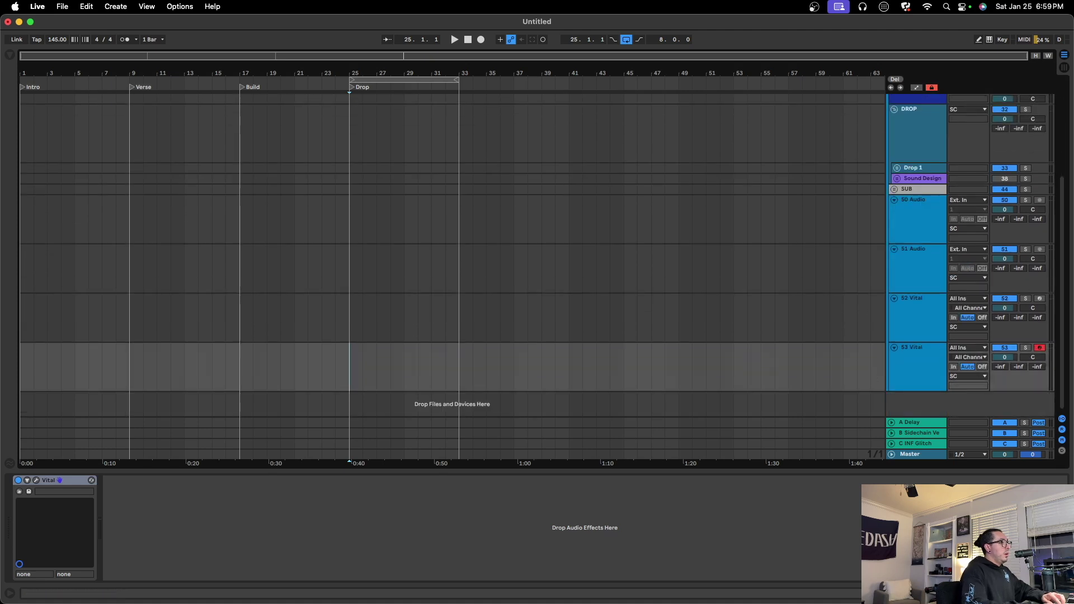
click(915, 239)
click(923, 362)
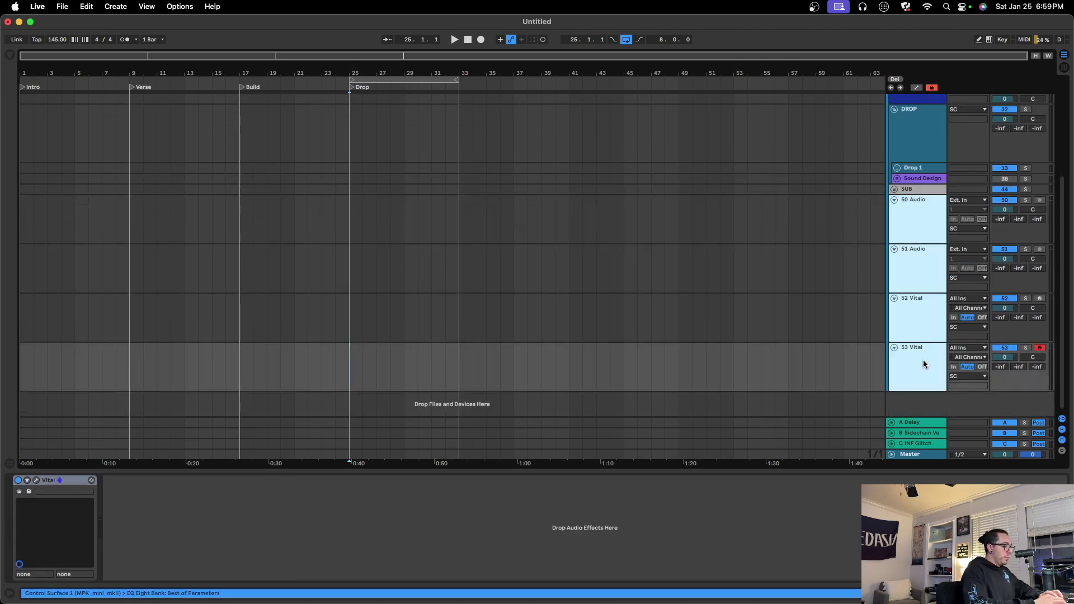
key(Delete)
click(891, 143)
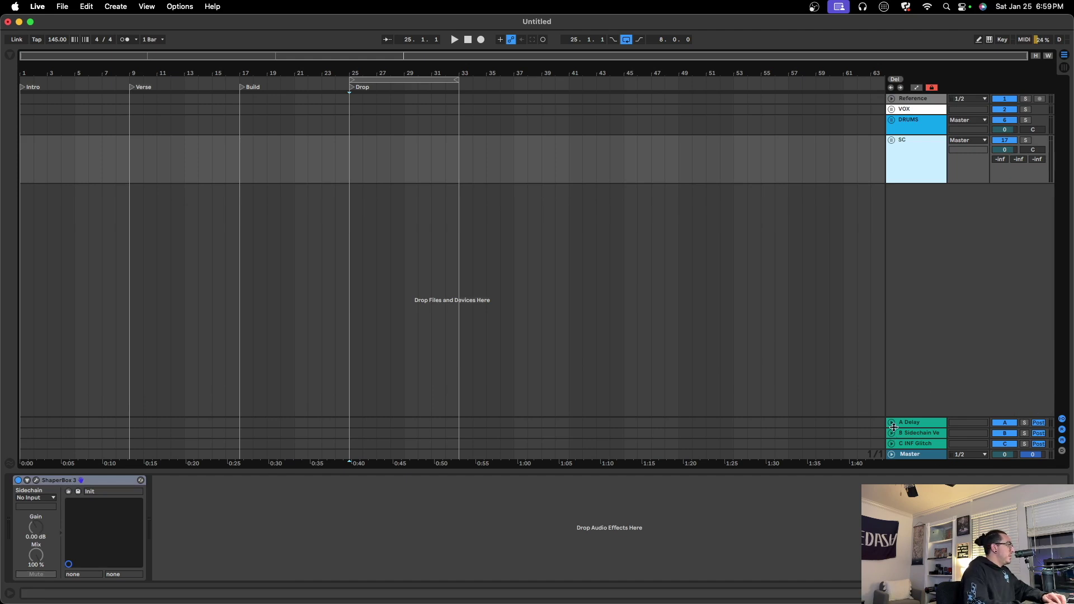
Examine the A Delay return track and its Delay device, unfolding and refolding the track.
click(925, 425)
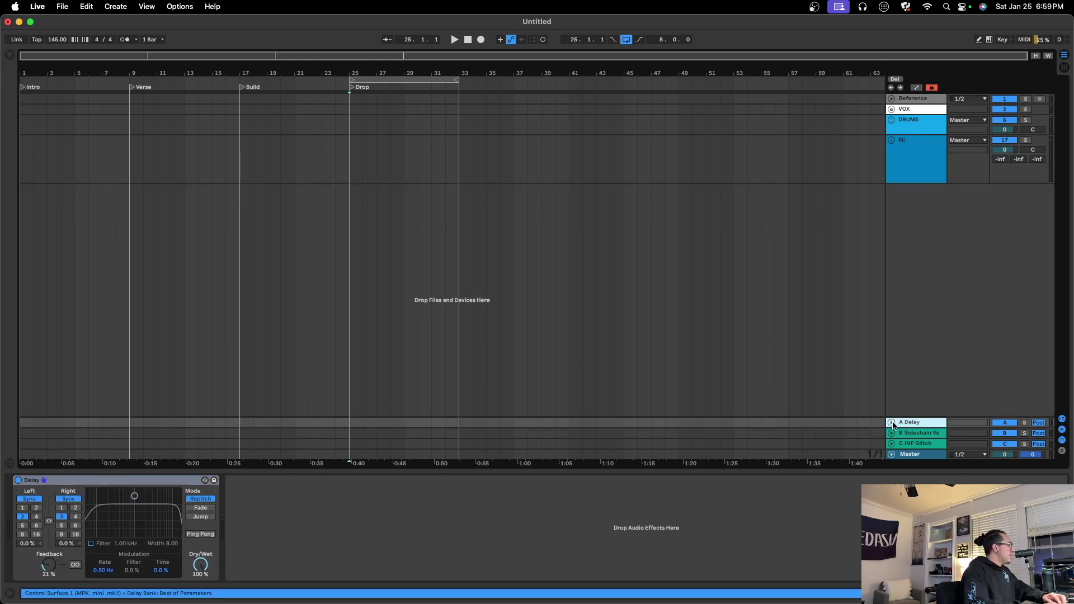
click(892, 423)
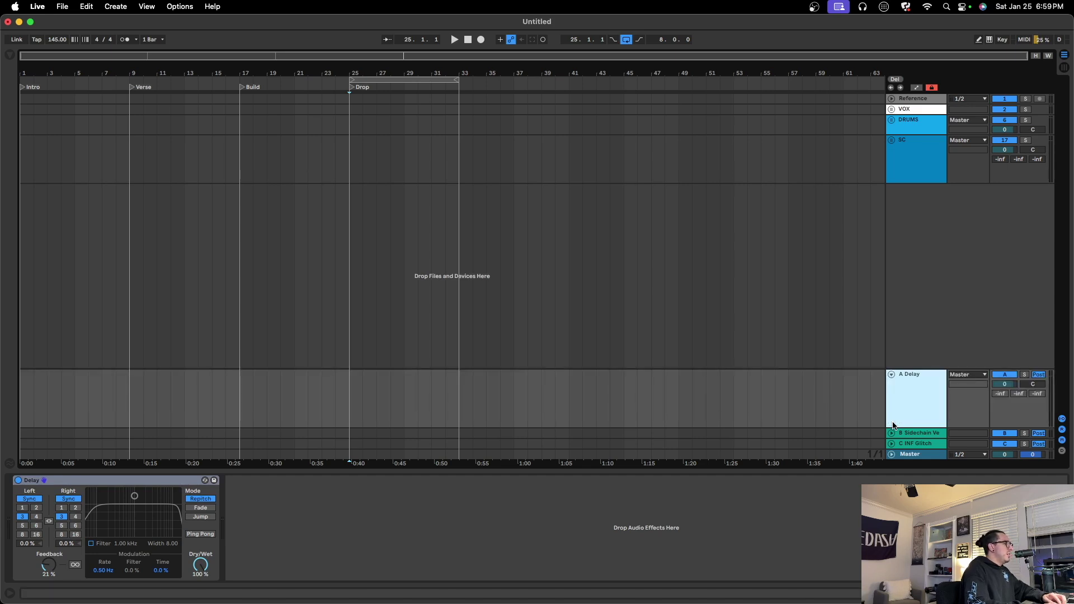
click(891, 375)
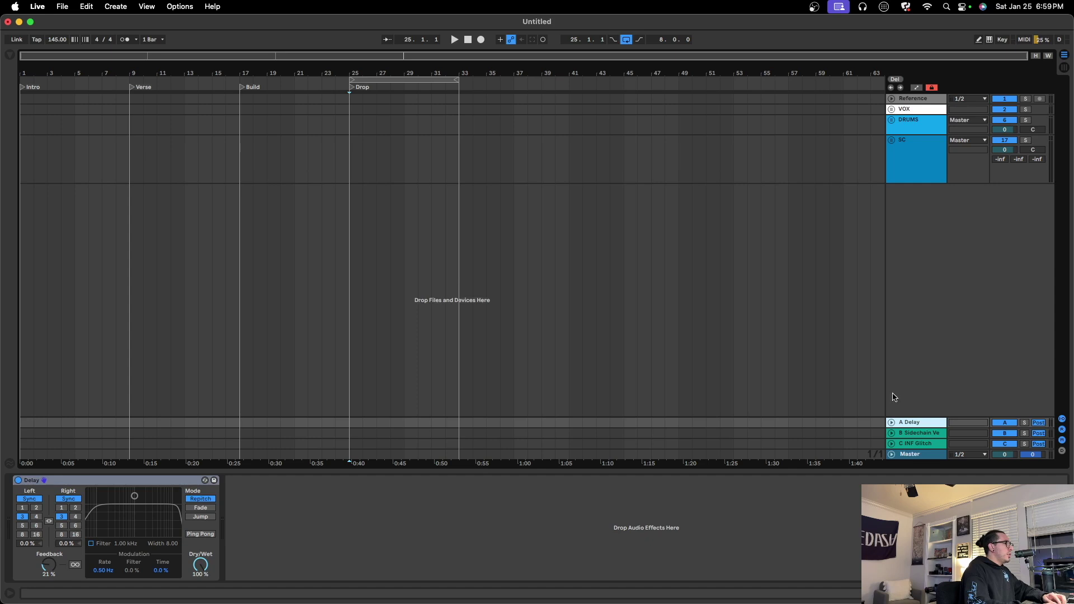
Unfold the B Sidechain Verb return and examine its chain of EQ Eight, Reverb and sidechained Compressor.
click(892, 433)
click(915, 424)
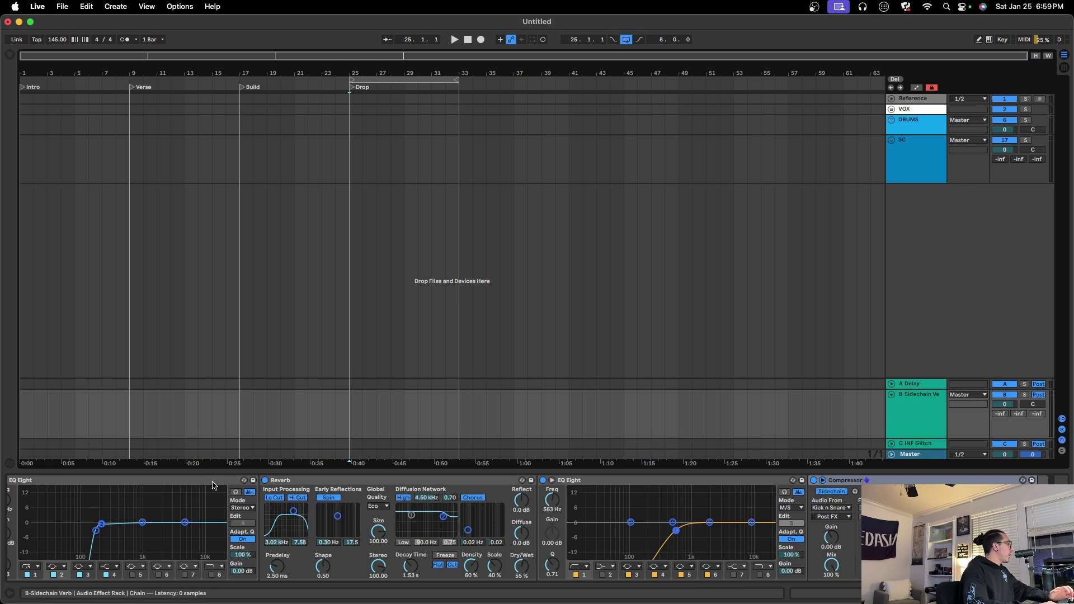
scroll(217, 485, left, 2)
scroll(218, 486, right, 2)
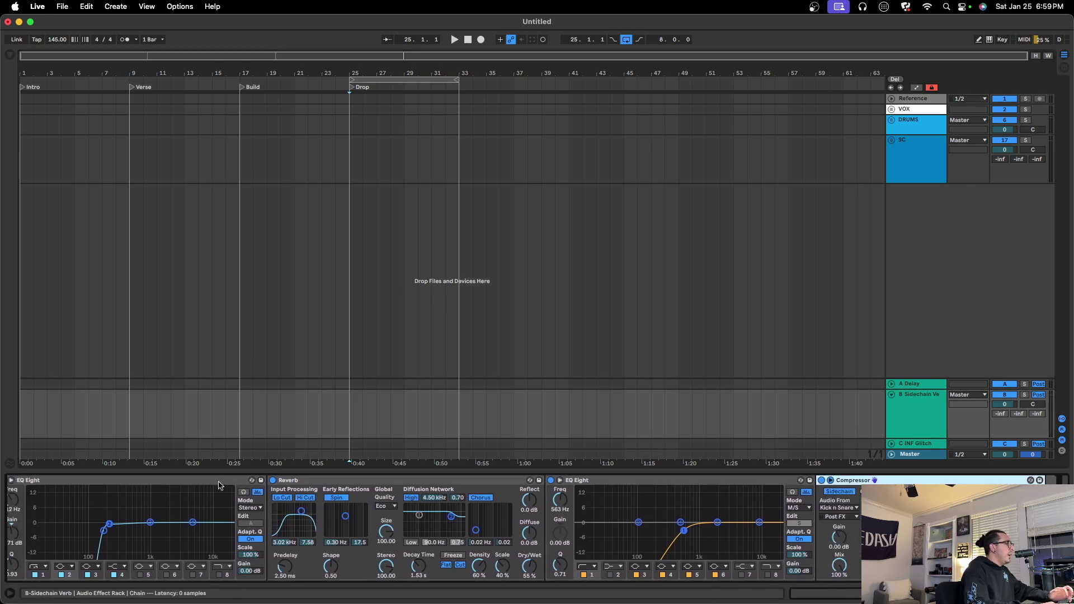
scroll(807, 505, right, 2)
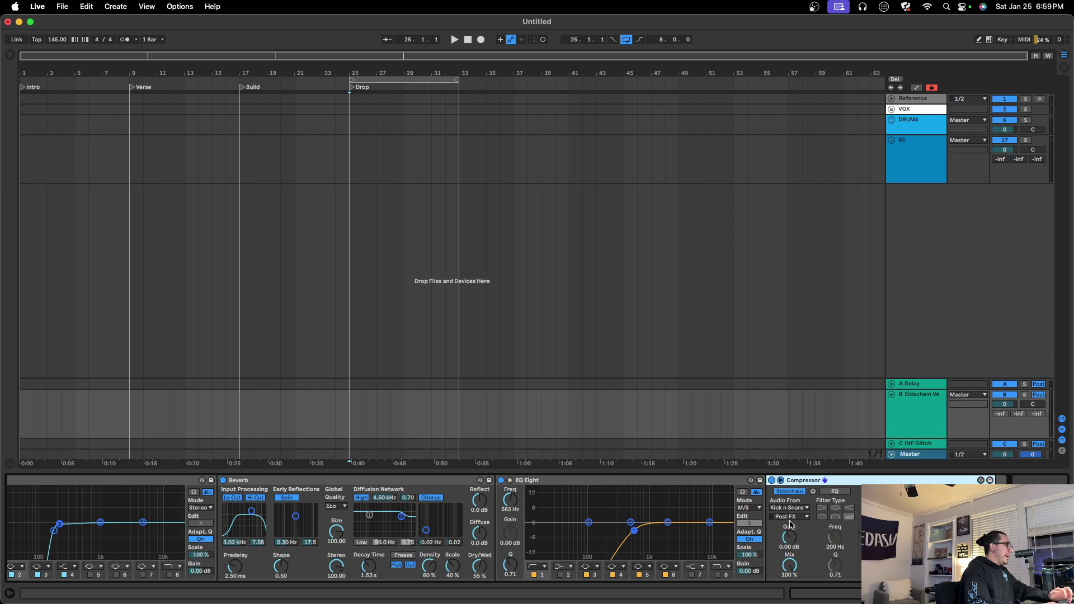
Expand the DRUMS group to examine the Kick n Snare tracks feeding the reverb's sidechain, then fold Kick n Snare.
click(892, 121)
click(894, 219)
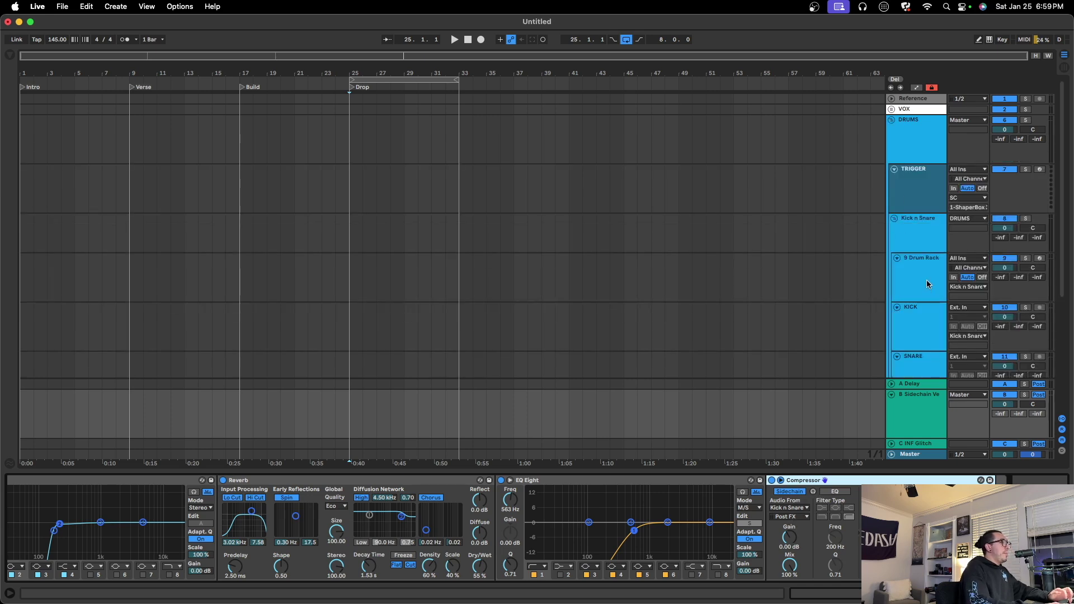
scroll(919, 239, down, 3)
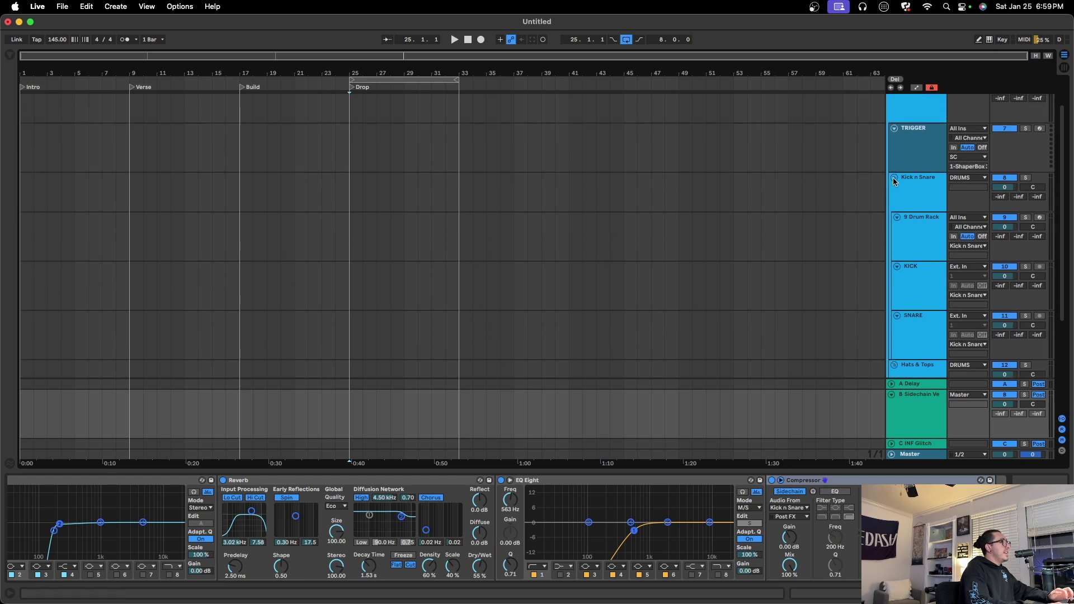
click(894, 178)
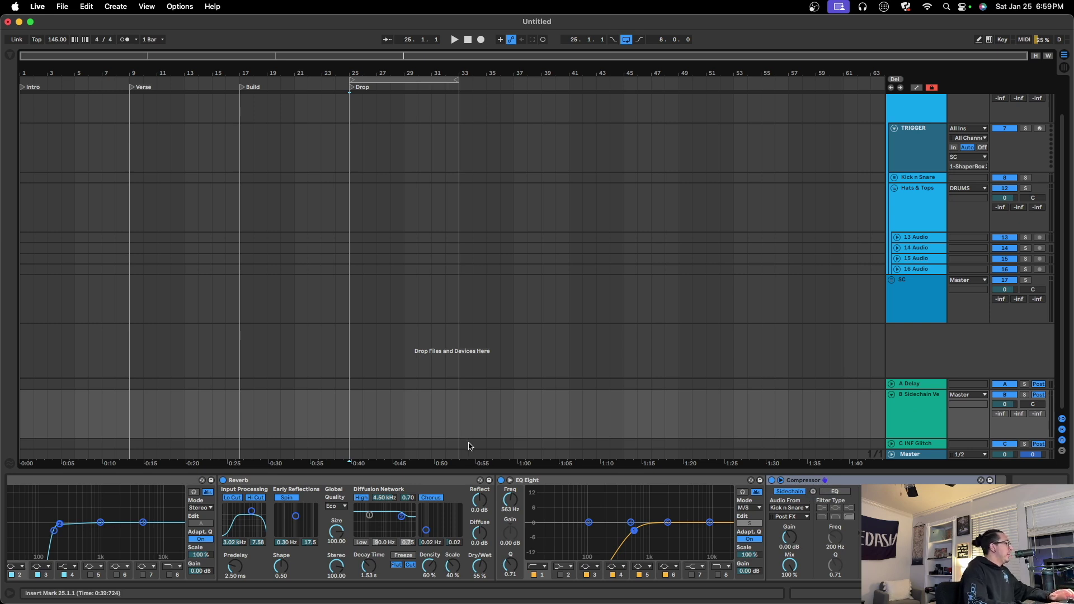
scroll(351, 490, left, 3)
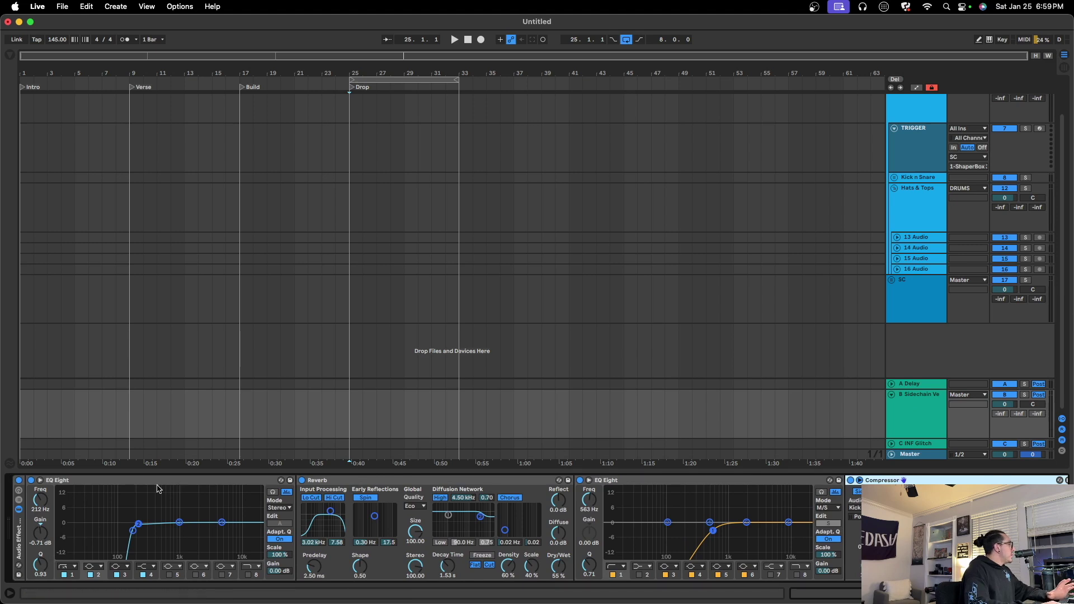
scroll(880, 252, up, 2)
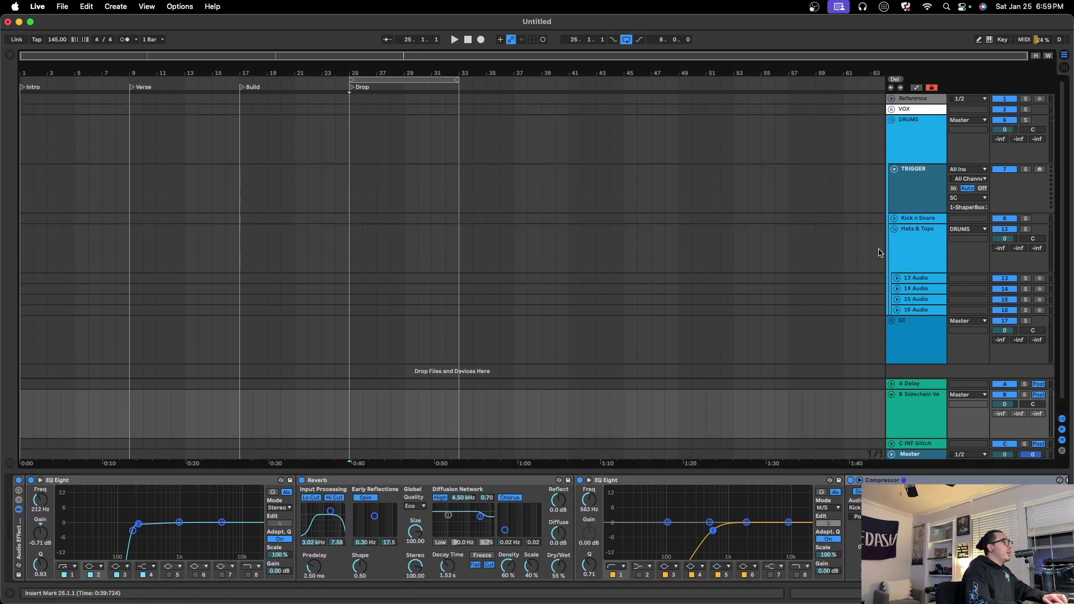
Expand the SC group and set the DROP group's send to B Sidechain Verb to -30.0 dB.
click(893, 311)
scroll(823, 311, down, 8)
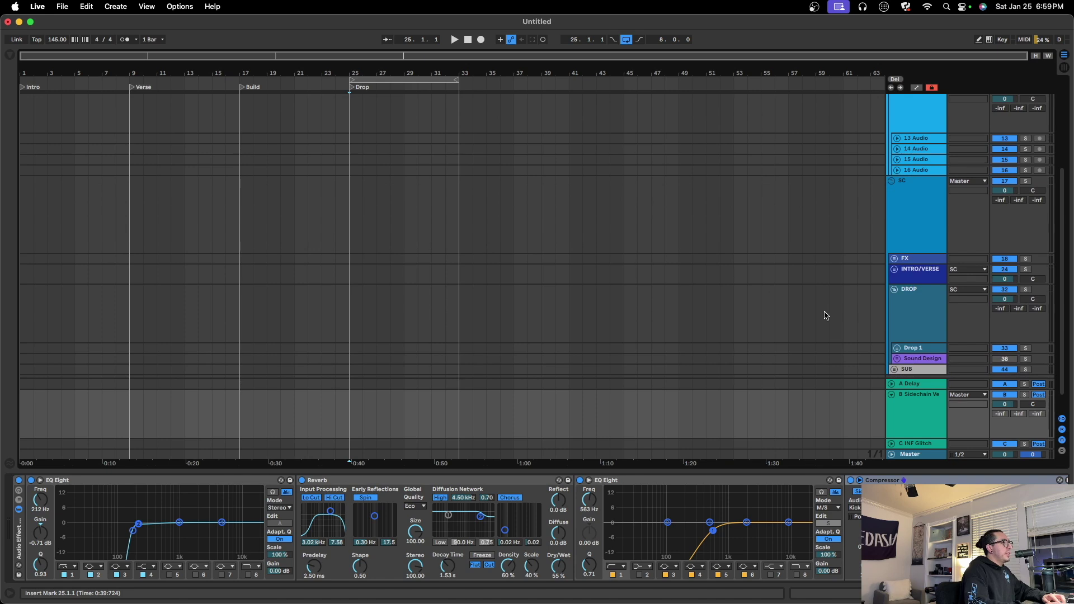
drag(1018, 287, 1019, 282)
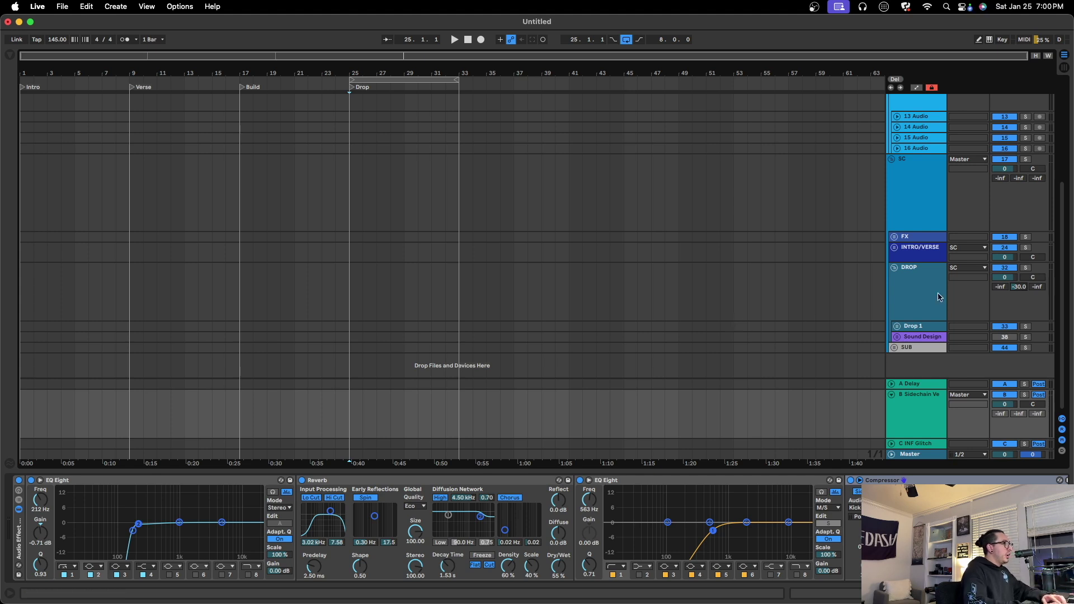
click(1023, 297)
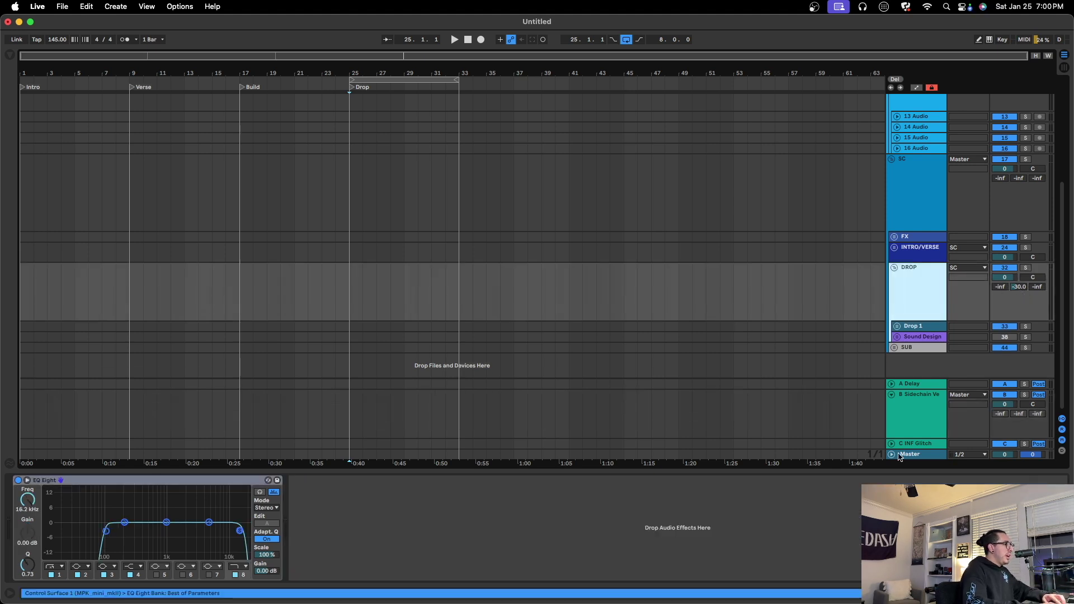
Inspect the Compressor on the B Sidechain Verb return and set the DROP group's send B to -28.0 dB.
click(906, 420)
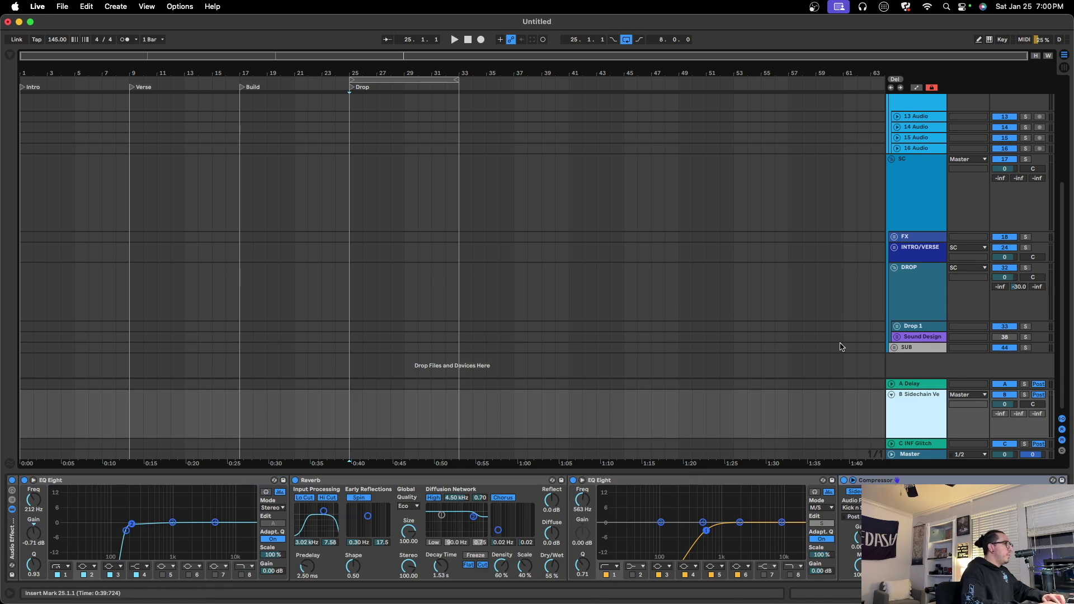
click(883, 480)
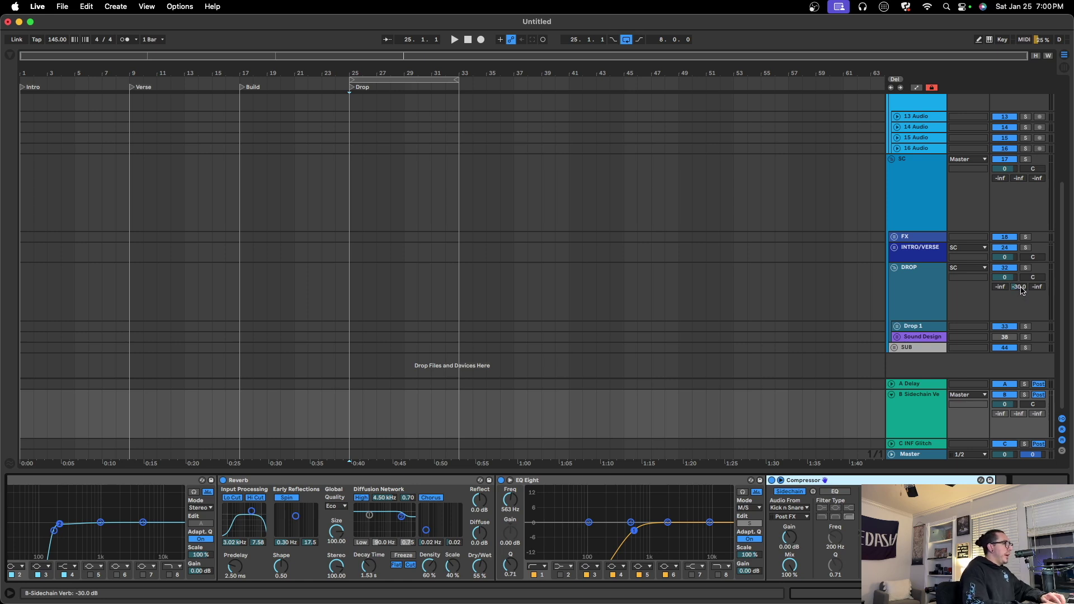
drag(1018, 290, 1018, 287)
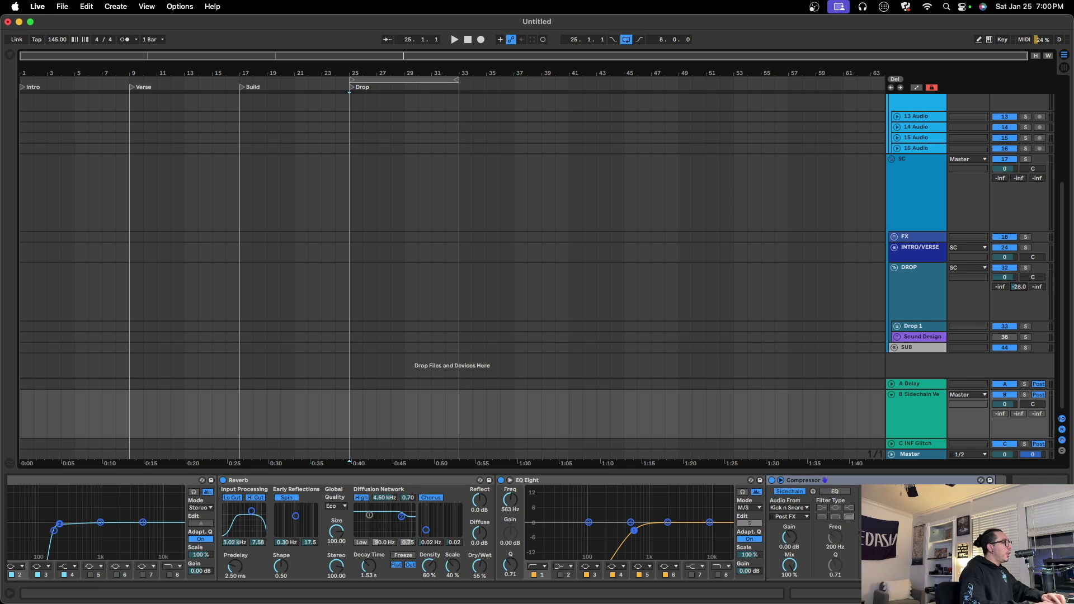
Expand the Drop 1 group and load Glue Compressor and Frequency Shifter onto it from the Favorites collection.
click(897, 327)
click(910, 334)
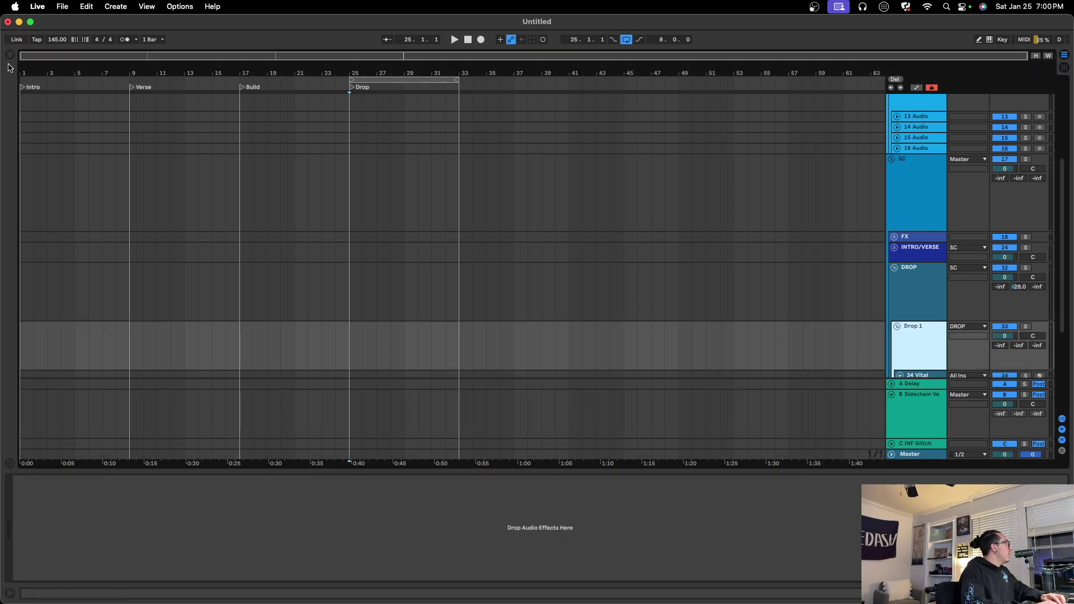
click(10, 54)
click(45, 80)
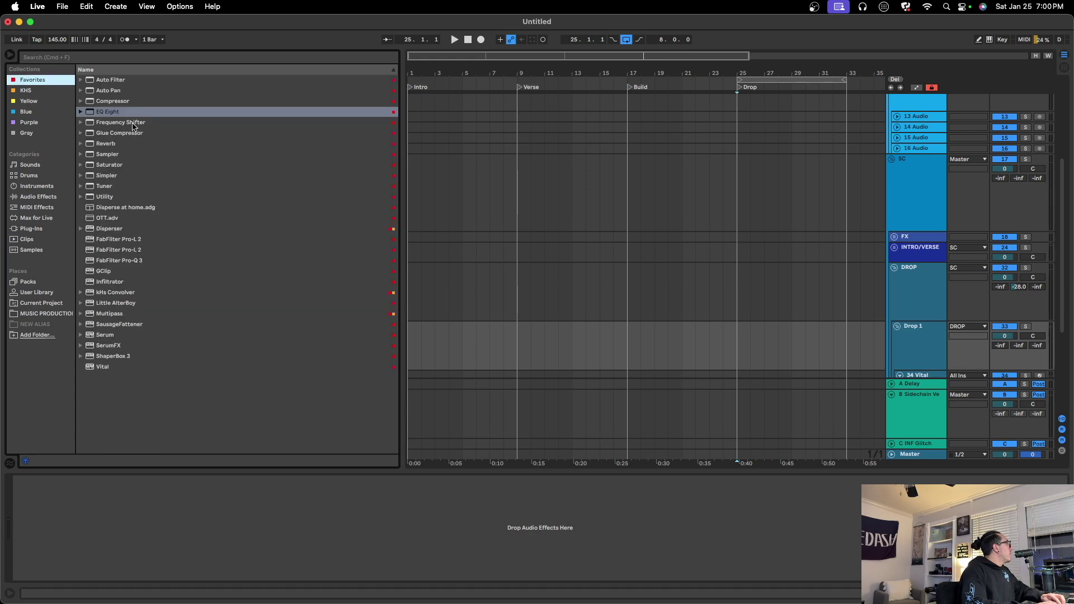
double_click(119, 132)
double_click(121, 122)
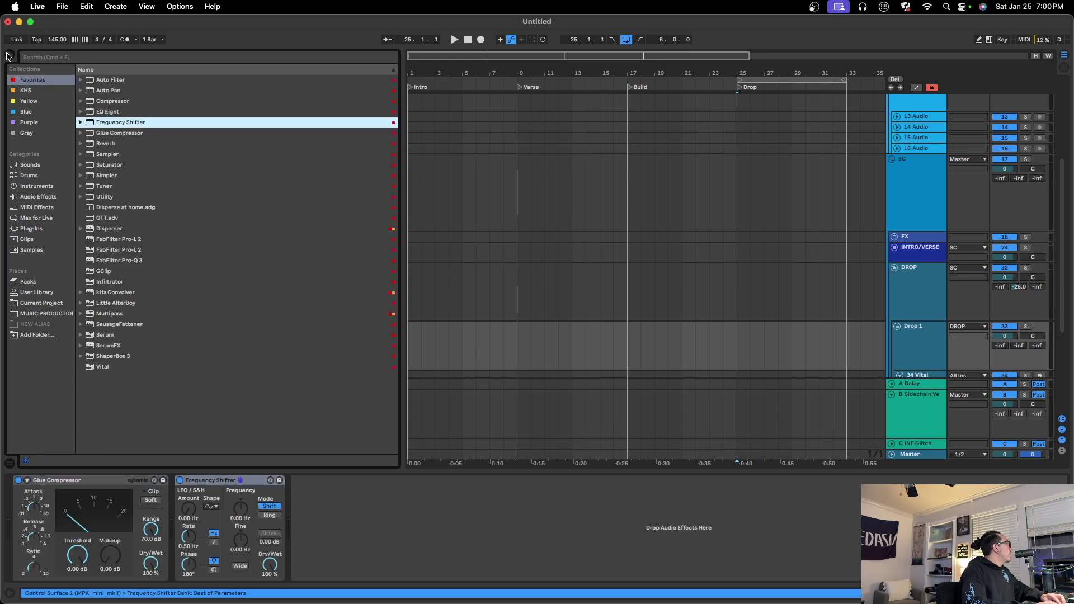
click(9, 56)
Group Glue Compressor and Frequency Shifter into an Audio Effect Rack and create a second, empty chain in it.
click(104, 481)
shift+click(209, 482)
key(super+g)
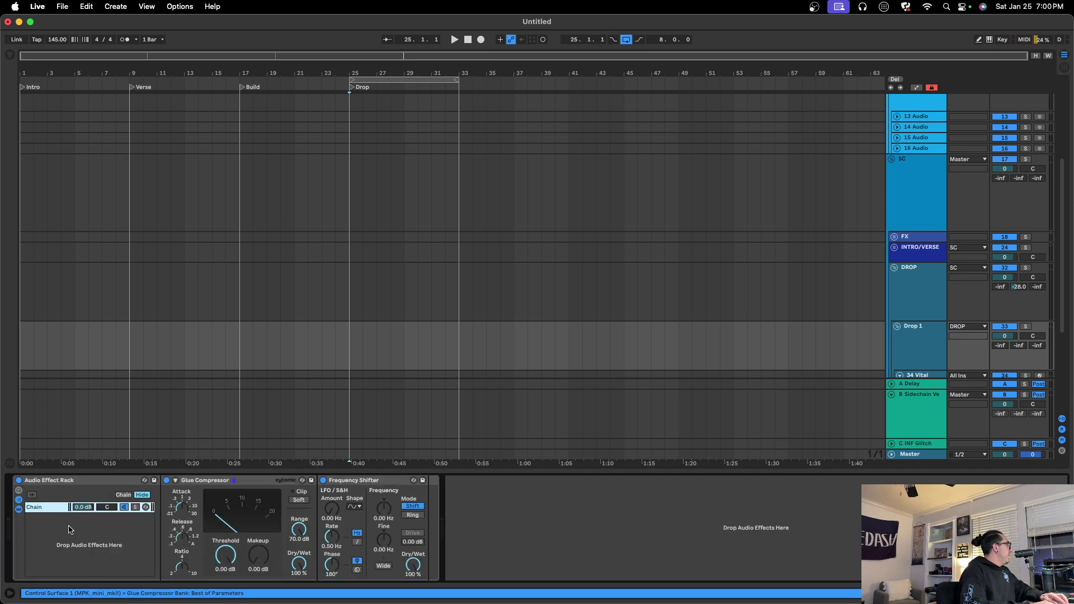
click(70, 529)
right_click(68, 527)
click(87, 536)
Compare the rack's two chains and set the first chain's volume to -42.0 dB.
click(60, 507)
click(41, 517)
click(50, 508)
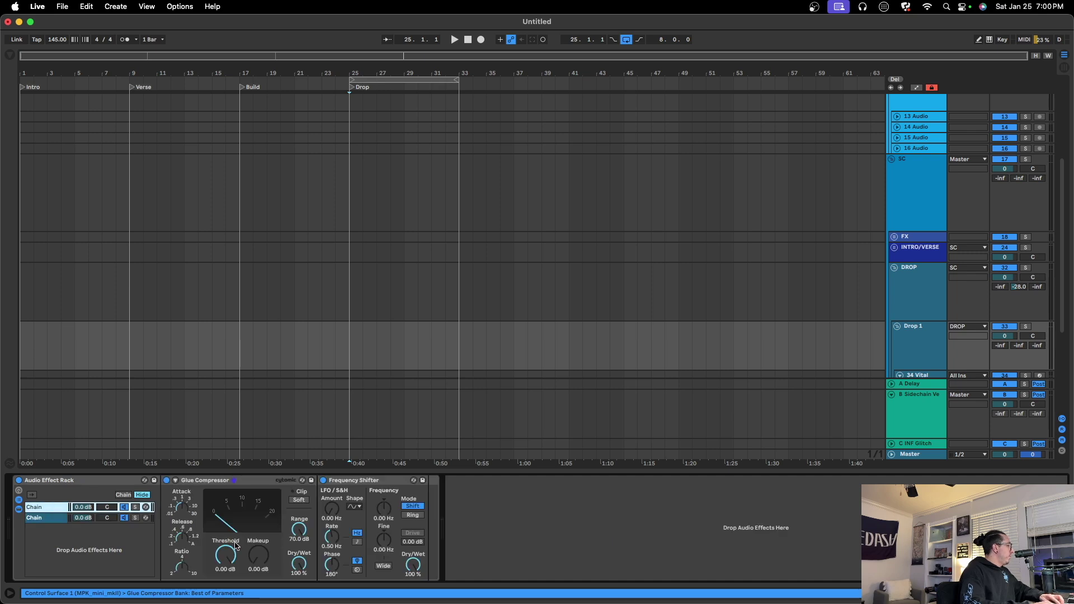
drag(83, 506, 82, 537)
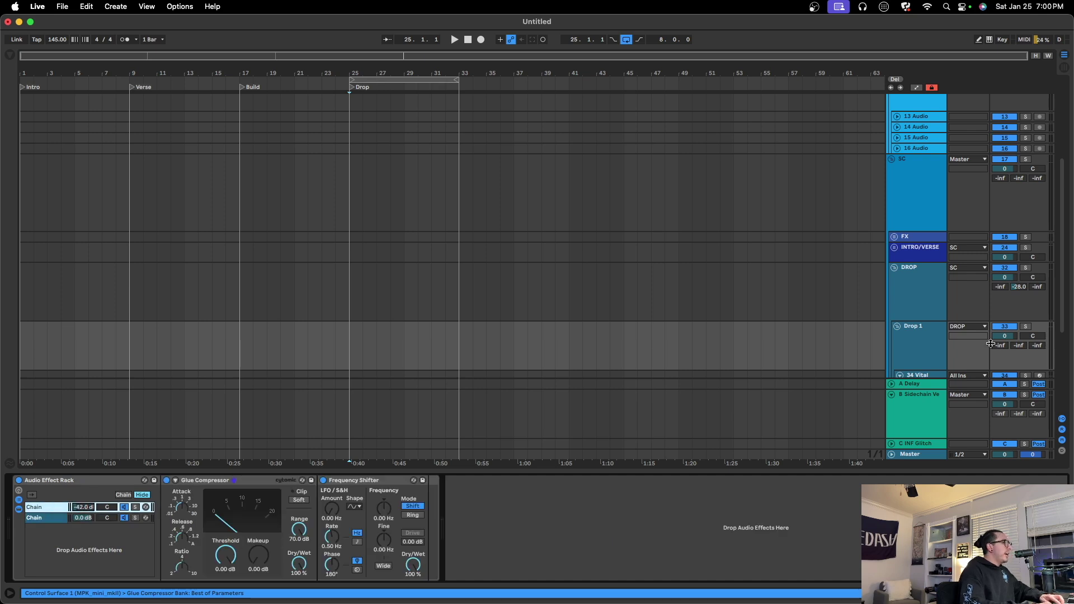
Delete the Audio Effect Rack from the Drop 1 group.
scroll(976, 408, down, 1)
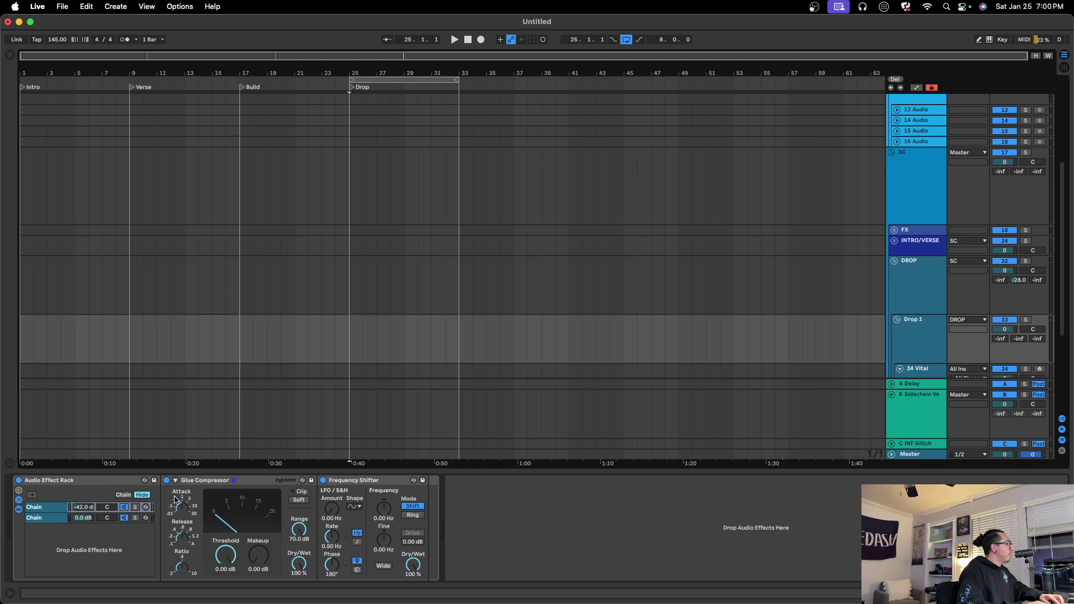
click(112, 481)
key(Delete)
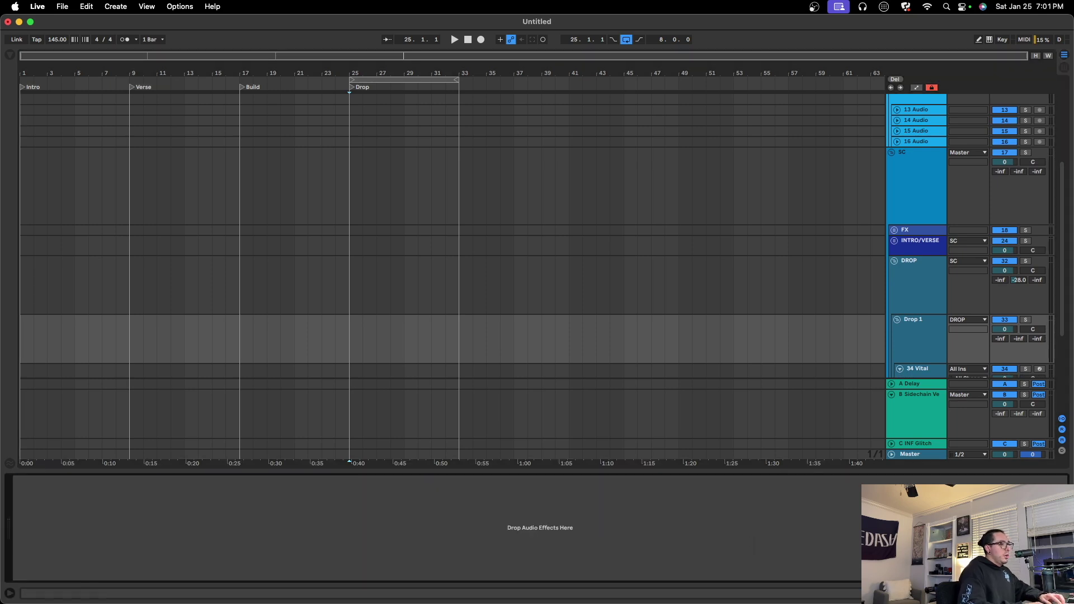
Collapse the DROP group and expand the C INF Glitch return track to show its device.
key(super+alt+l)
click(894, 260)
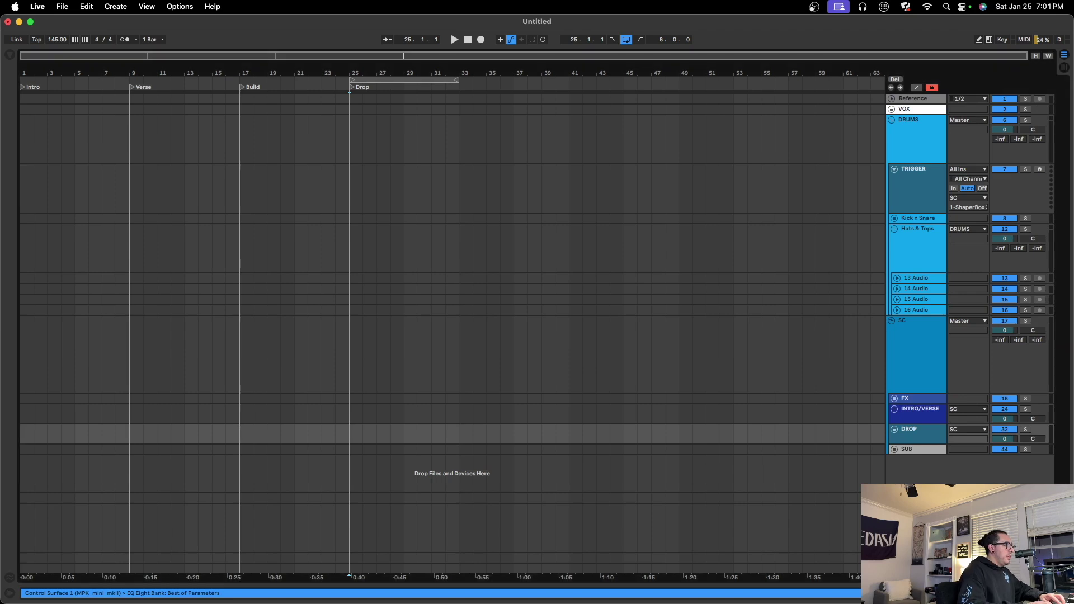
click(892, 558)
double_click(915, 532)
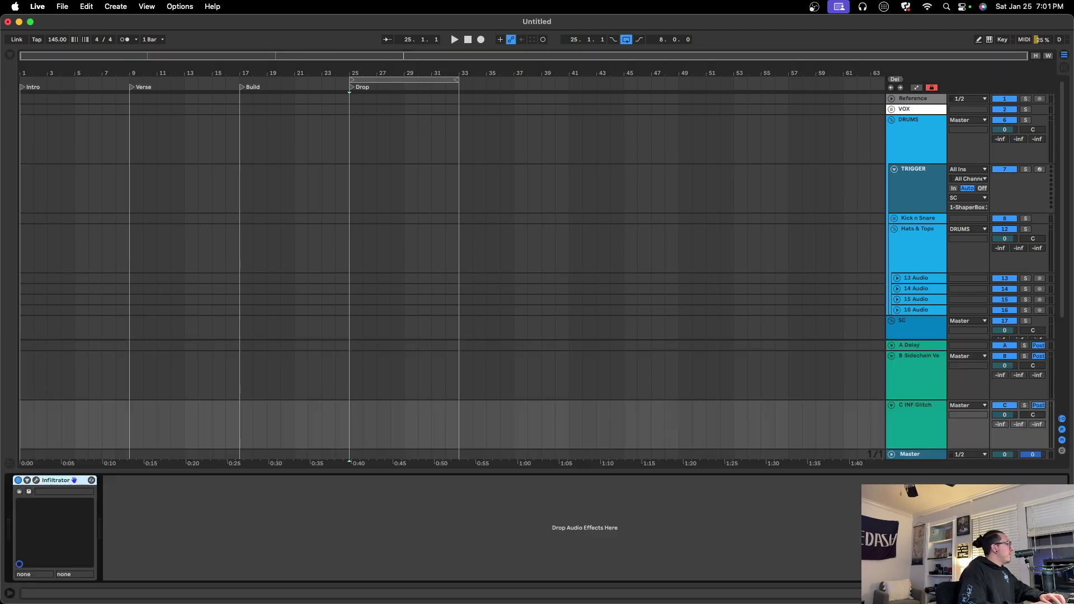
Examine the Infiltrator plug-in's effect and sequence views on the C INF Glitch return, and close its window.
click(36, 480)
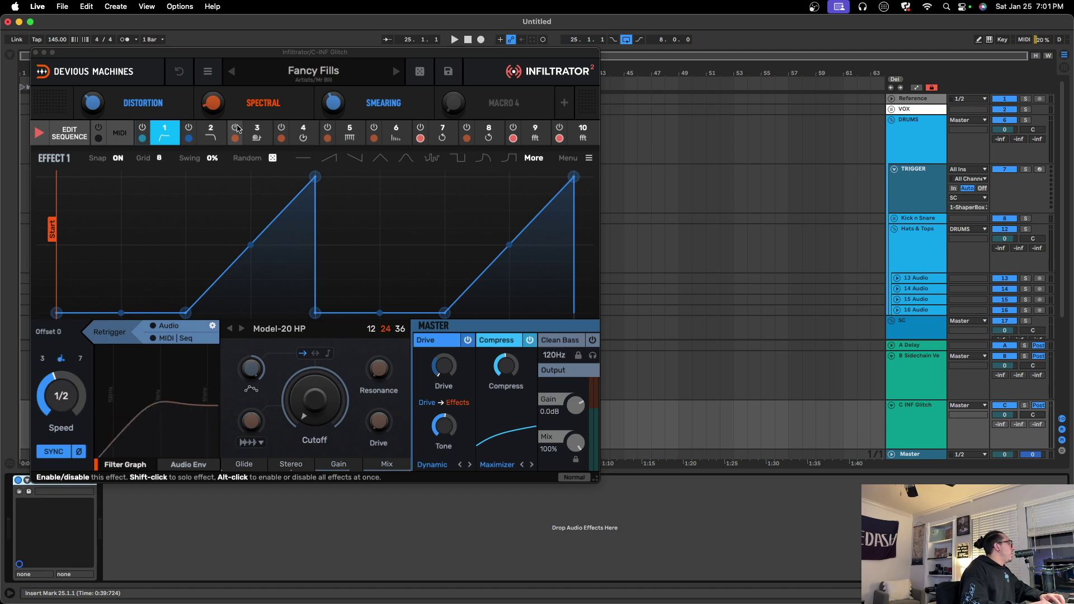
click(70, 133)
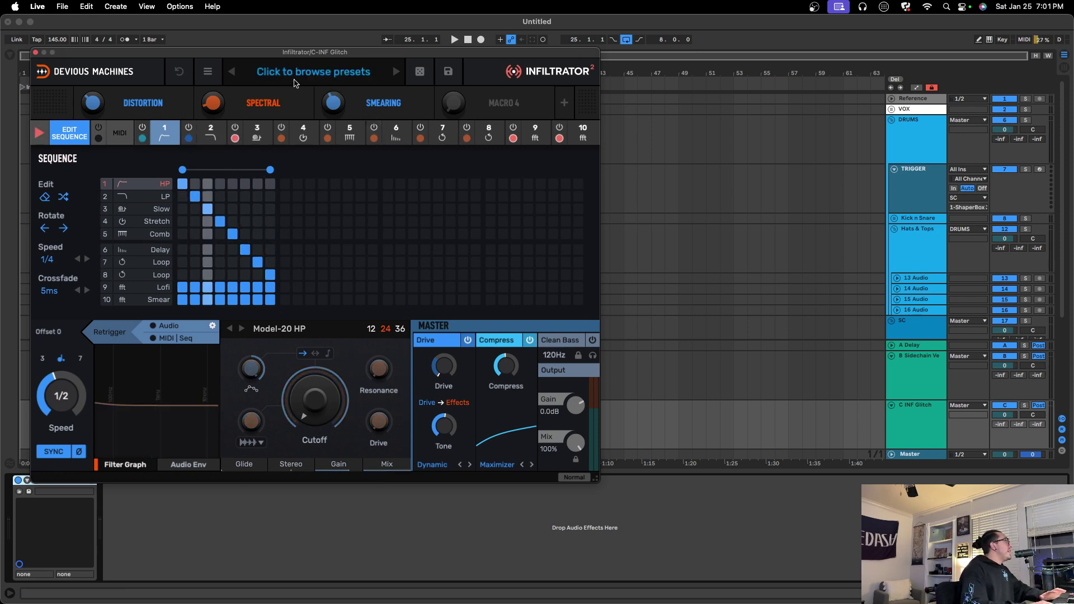
click(35, 54)
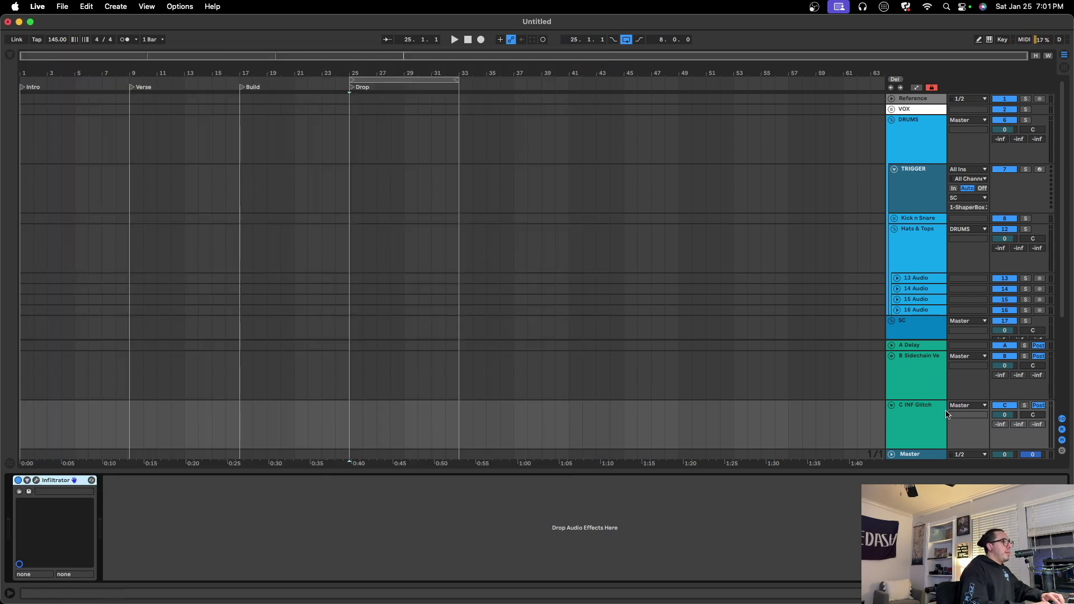
click(930, 420)
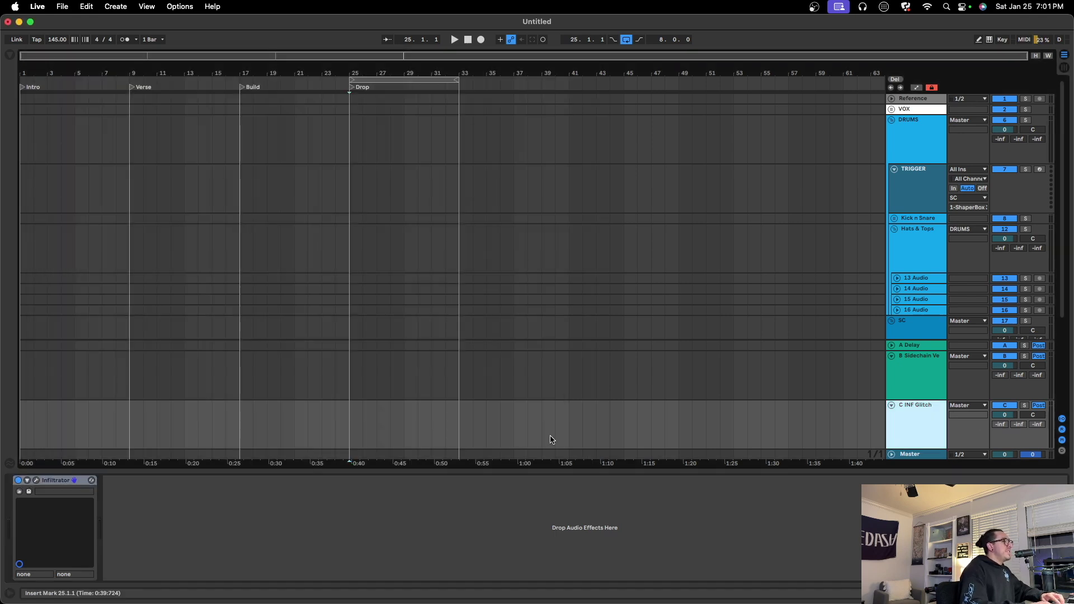
Expand the Master track and show the automation lane for its Utility's Stereo Width.
scroll(914, 420, down, 5)
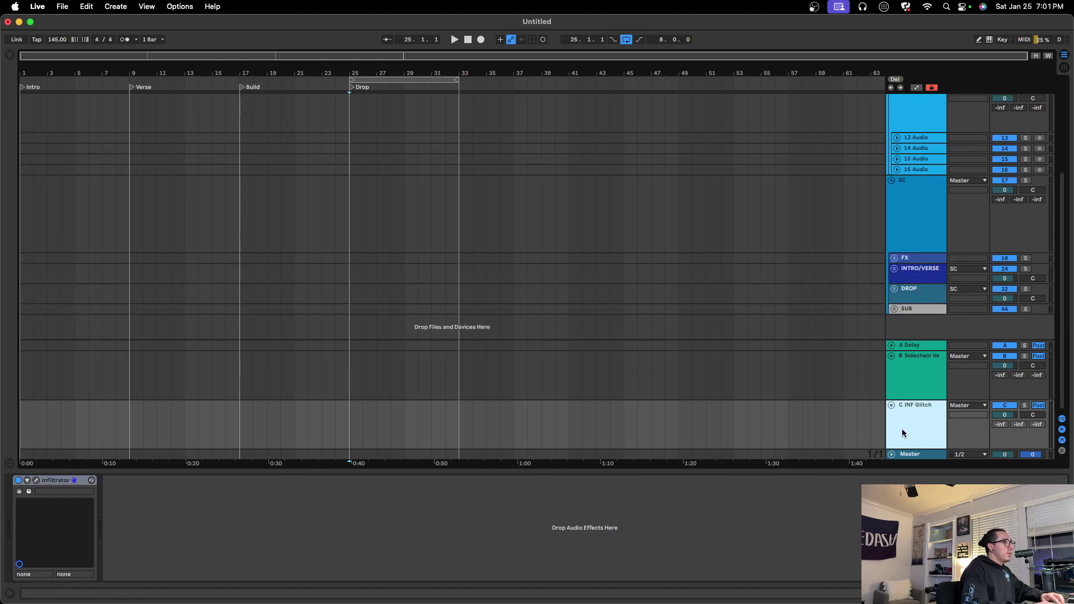
click(891, 454)
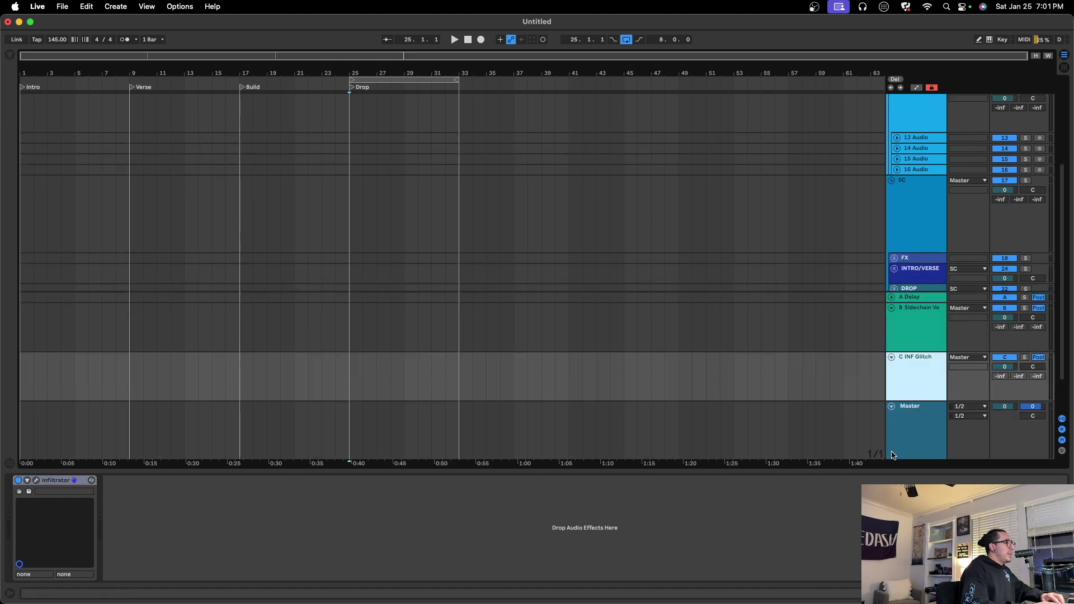
click(922, 431)
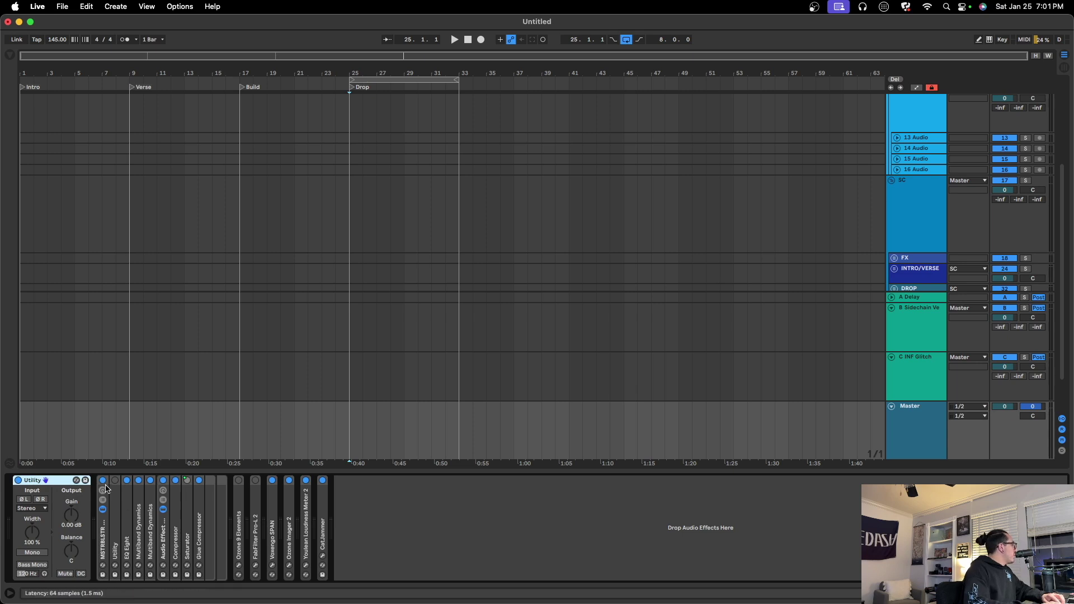
click(35, 535)
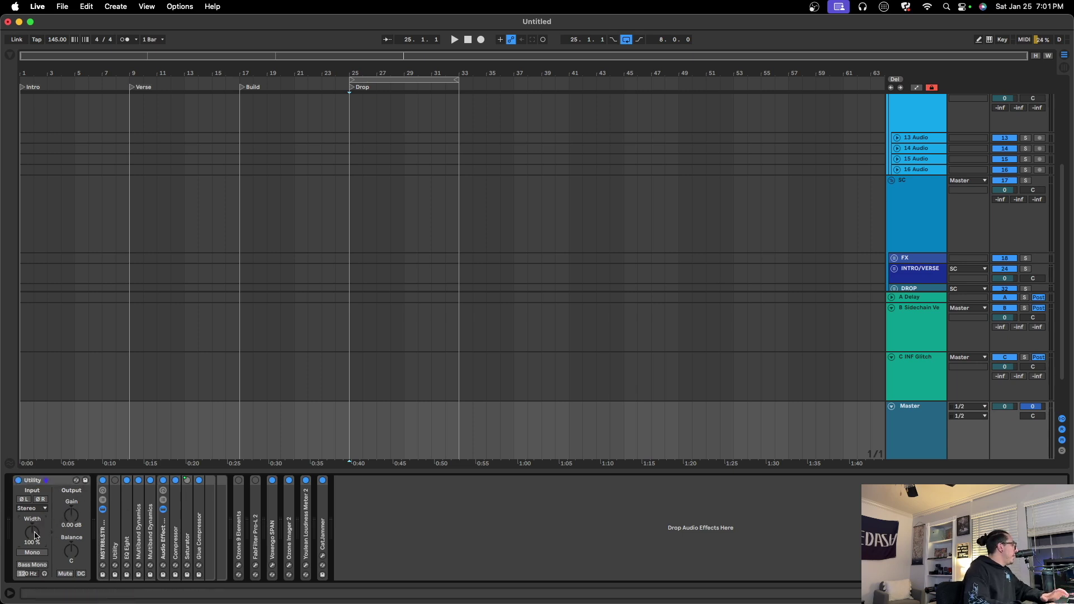
key(a)
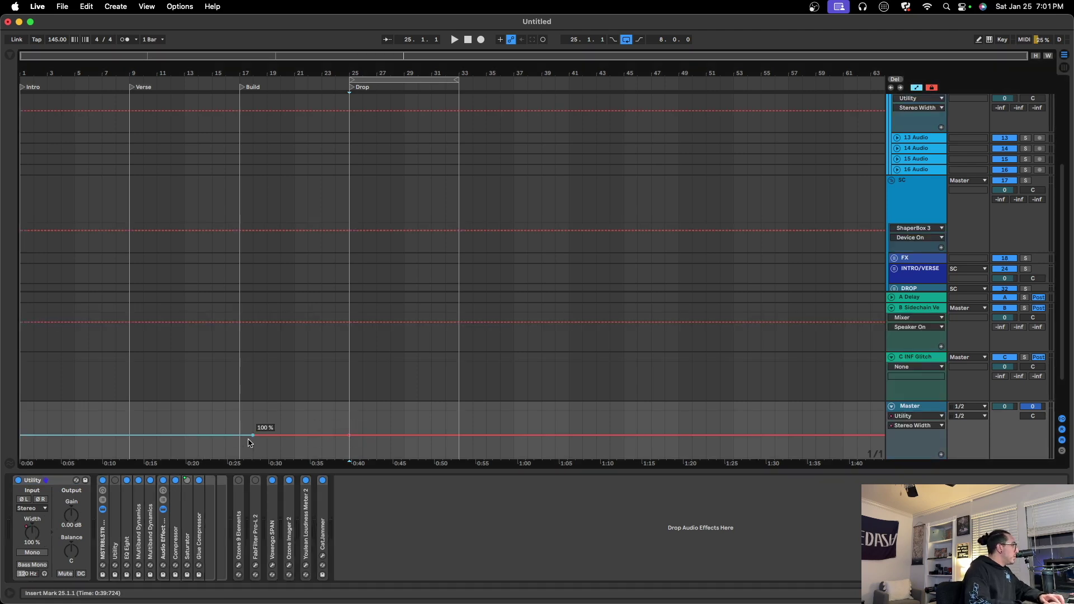
Automate the Master Utility's Stereo Width to narrow from 100% at bar 17 to about 44% at bar 25, returning to 100% at the drop.
drag(349, 435, 349, 442)
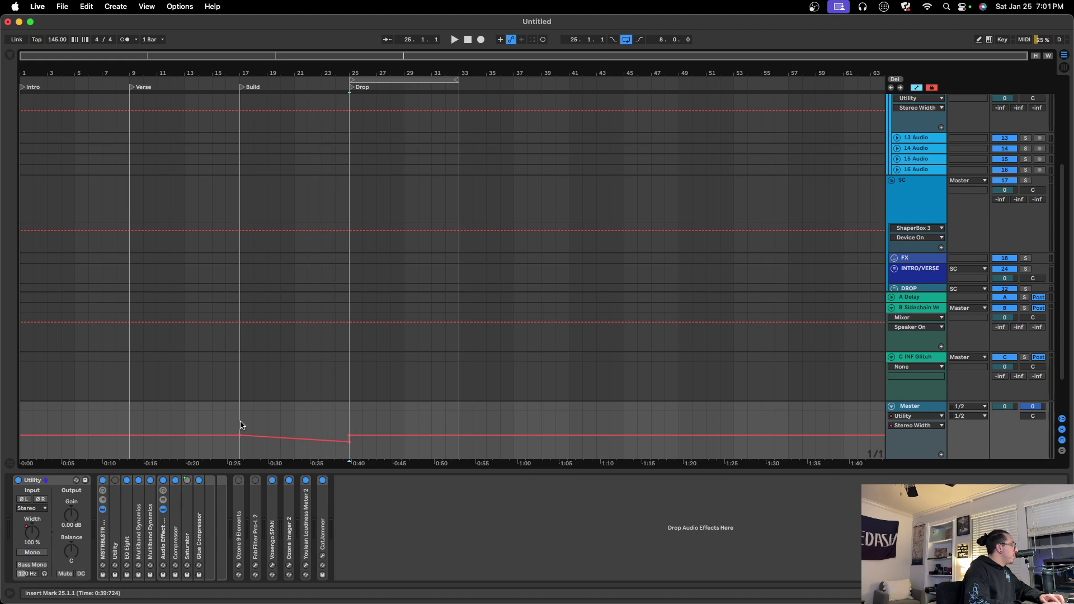
drag(347, 415, 460, 425)
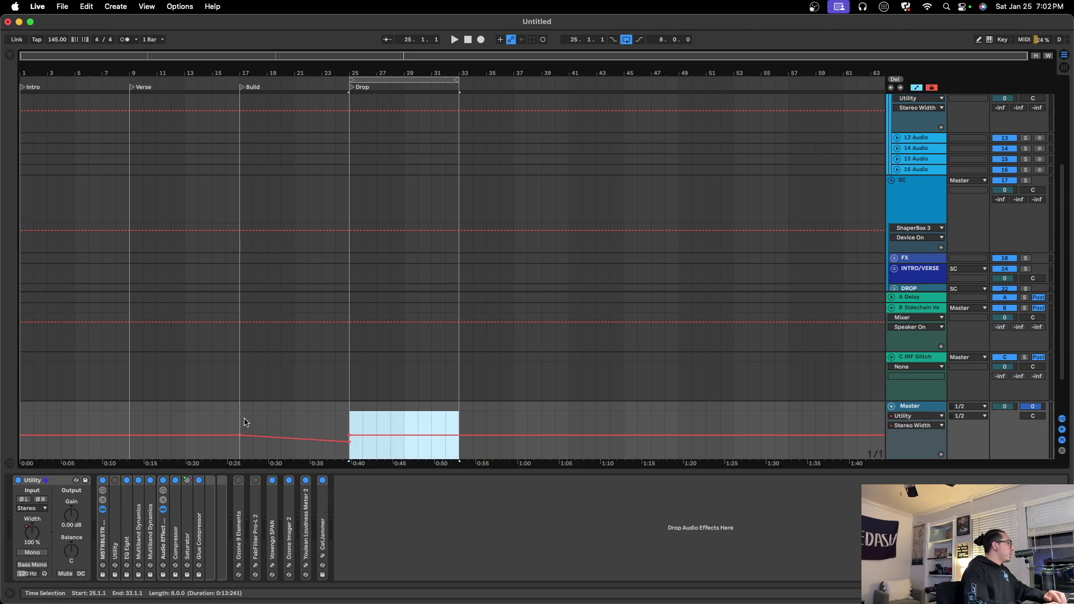
drag(242, 426, 319, 434)
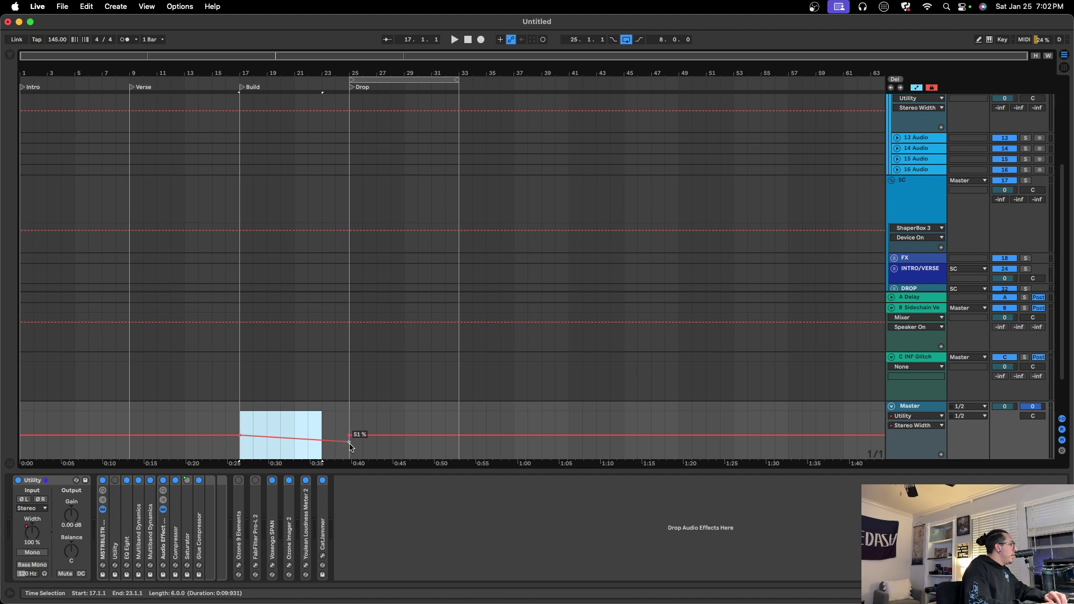
drag(349, 442, 350, 446)
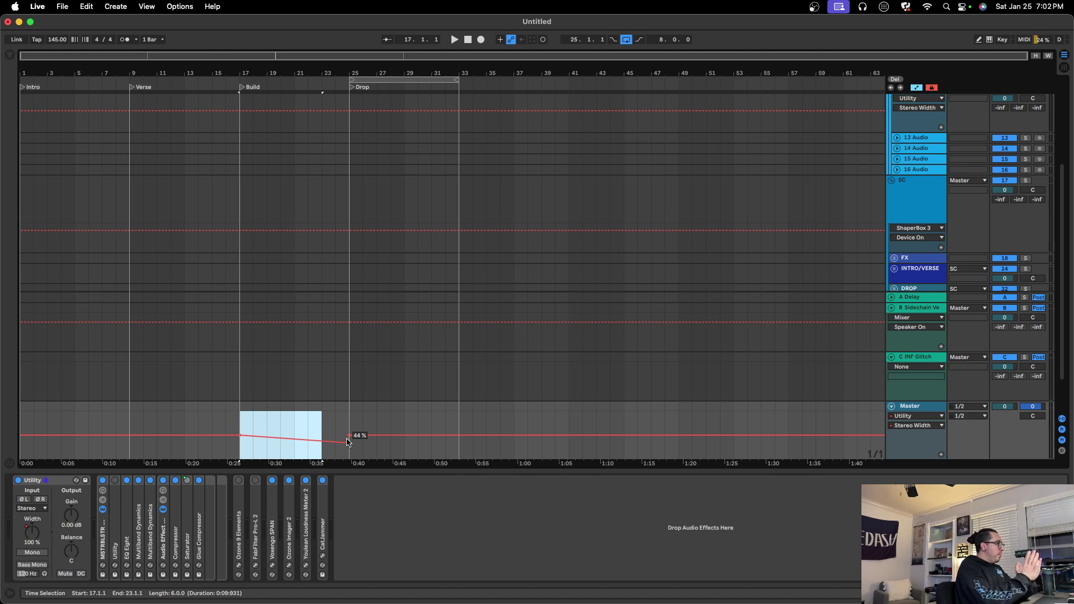
click(308, 427)
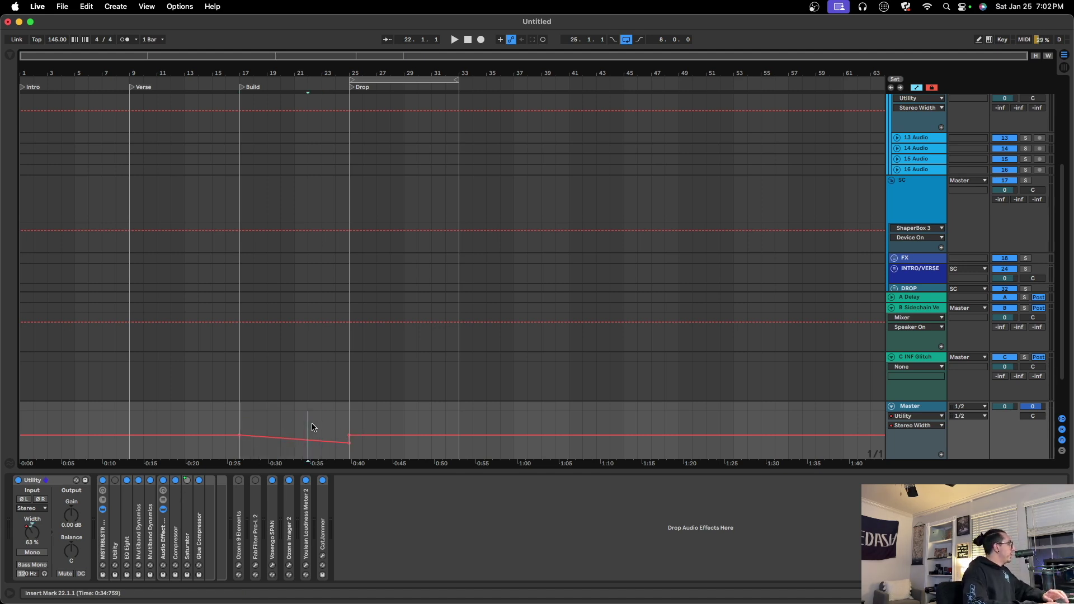
drag(238, 424, 351, 432)
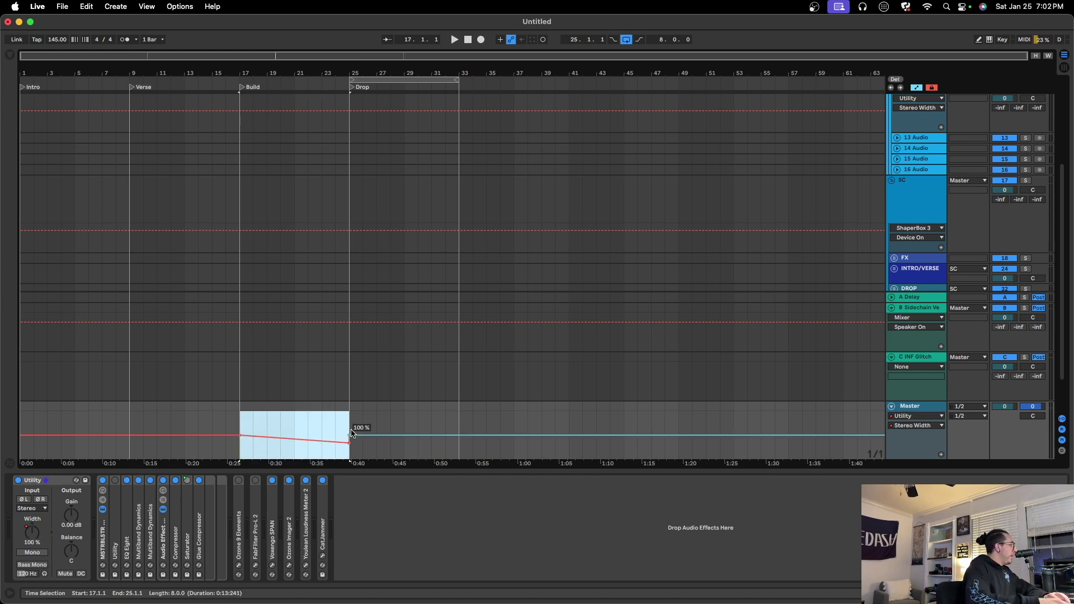
Automate the Master Utility's Gain at about -1.67 dB through the Build with a step up at the Drop, and undo the last adjustment.
scroll(351, 392, down, 3)
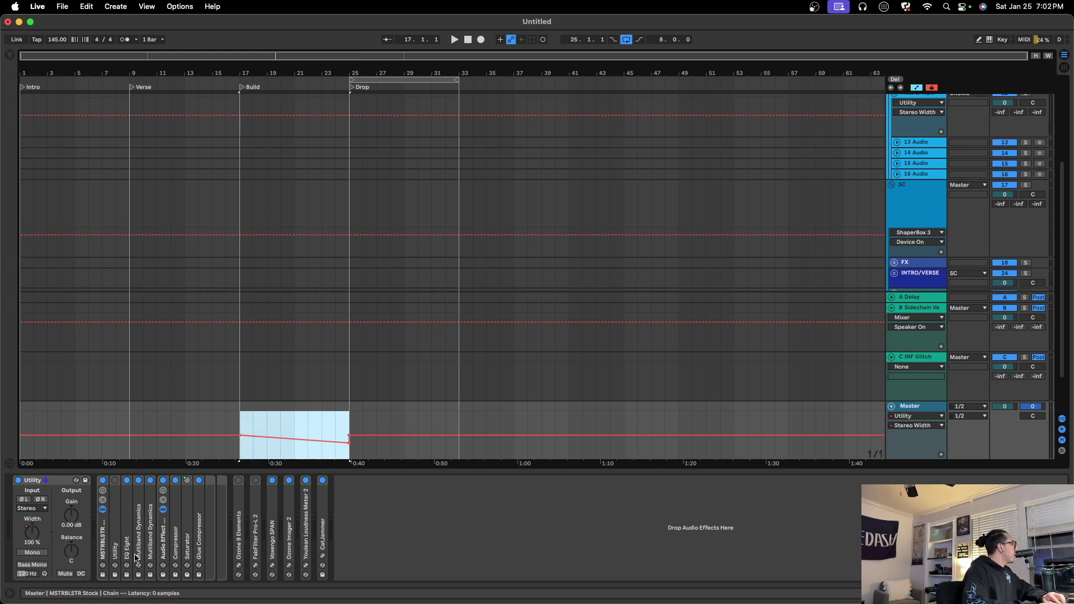
click(391, 429)
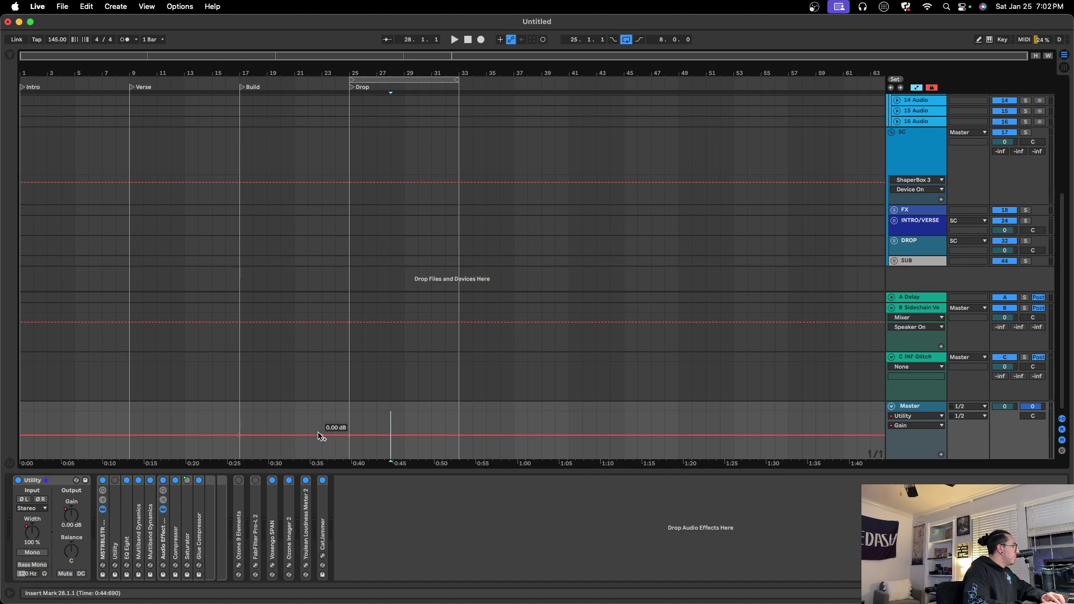
drag(347, 436, 347, 439)
drag(235, 435, 239, 436)
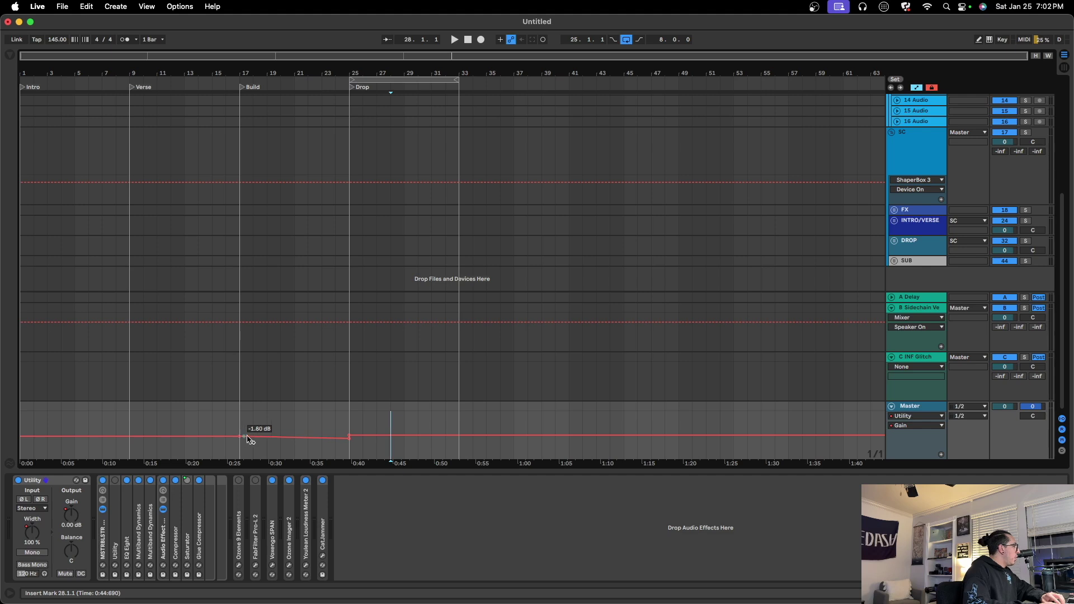
drag(349, 438, 349, 436)
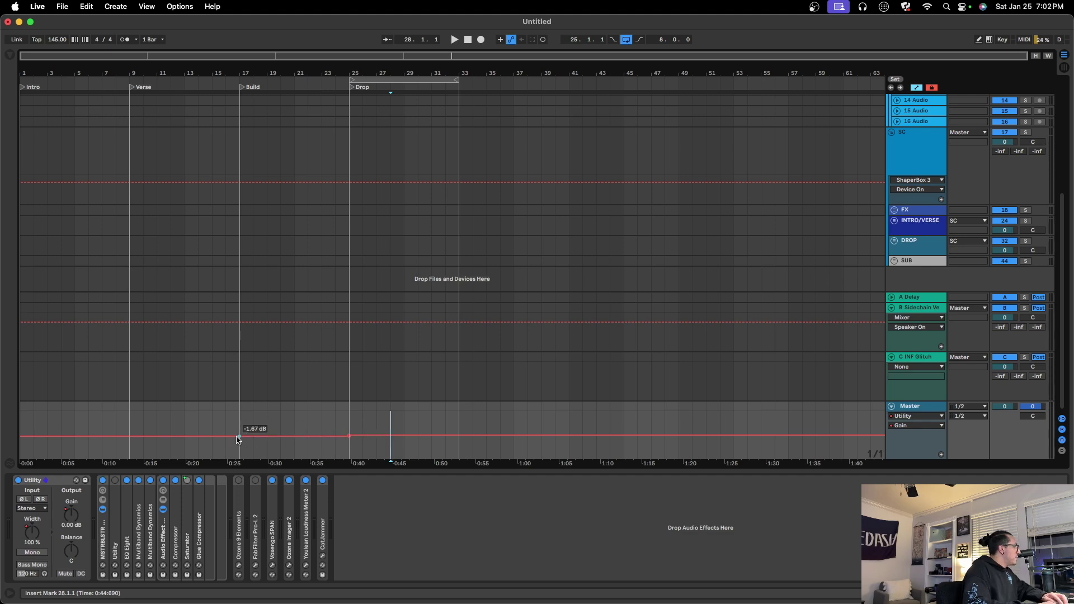
drag(351, 435, 463, 425)
key(super+z)
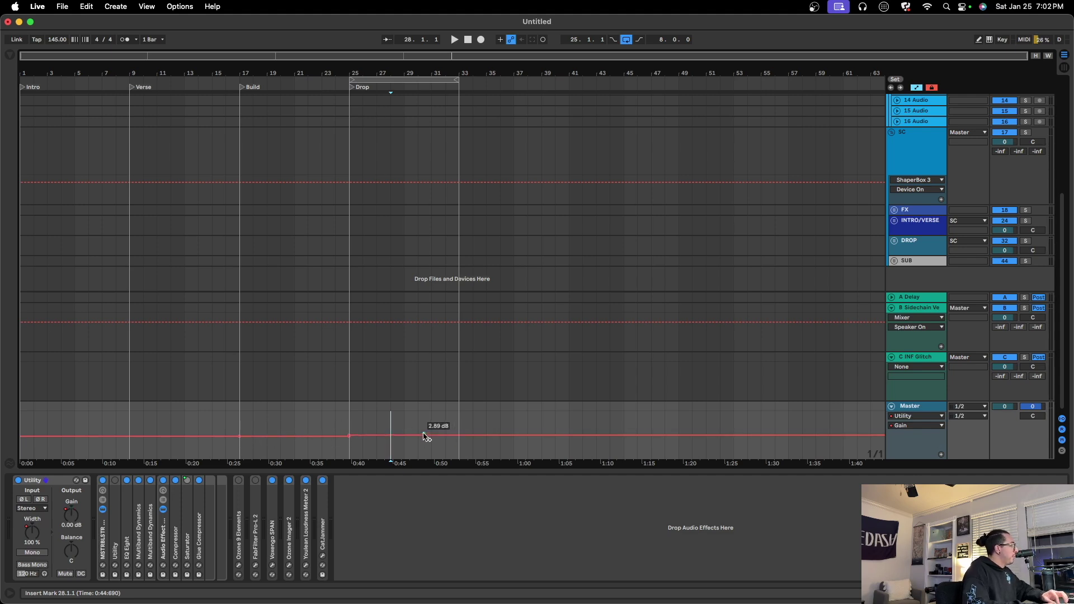
Delete the Master Utility's Gain automation across bars 10 to 44.
click(336, 417)
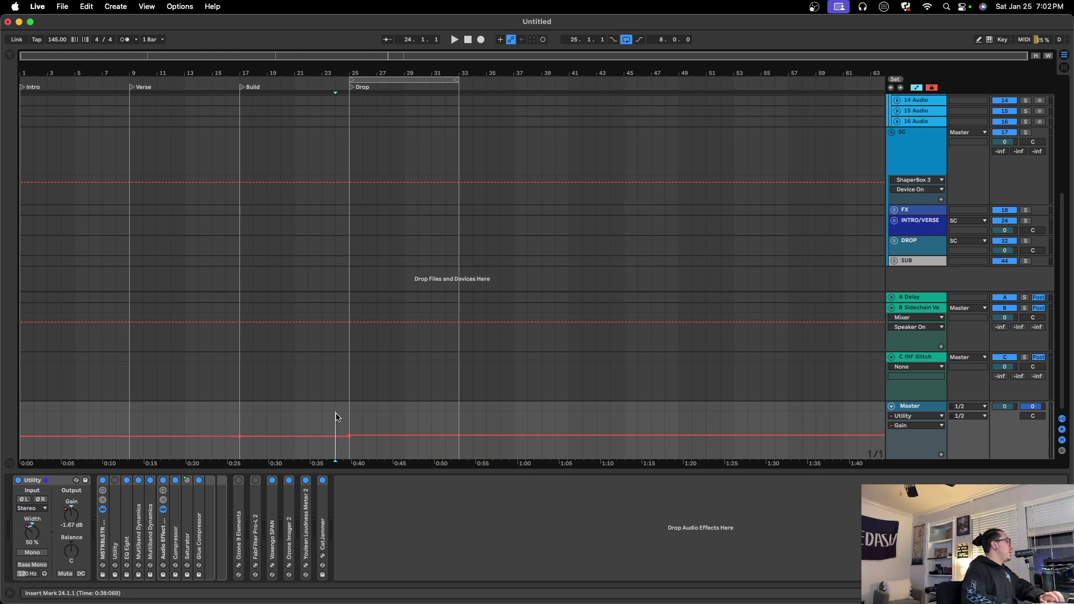
drag(609, 452, 152, 453)
key(Delete)
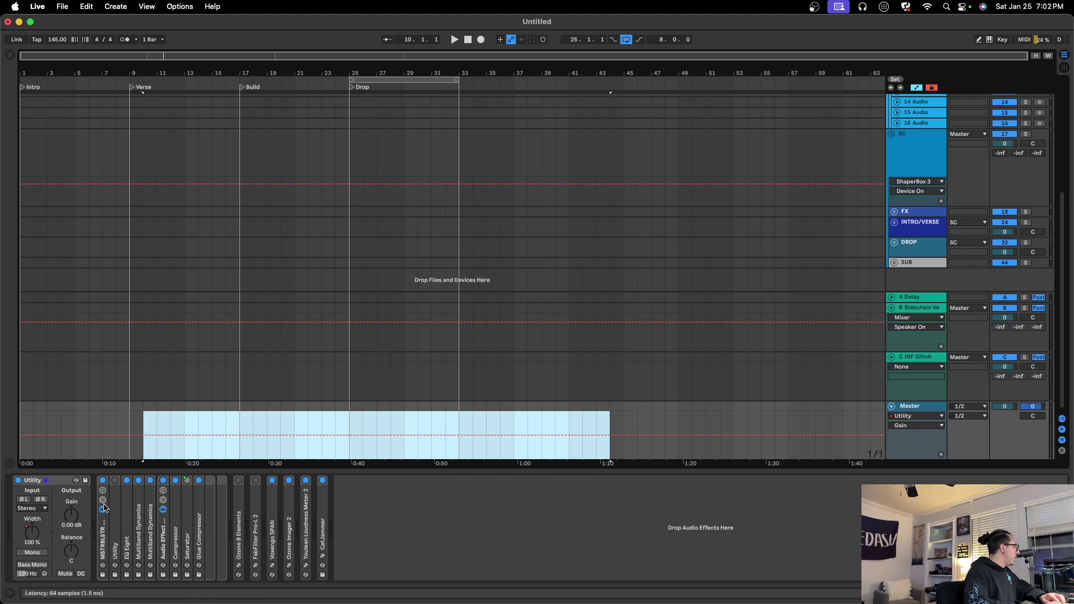
Inspect the MSTRBLSTR Stock rack's chain list and its Utility, EQ Eight and first Multiband Dynamics devices.
click(103, 505)
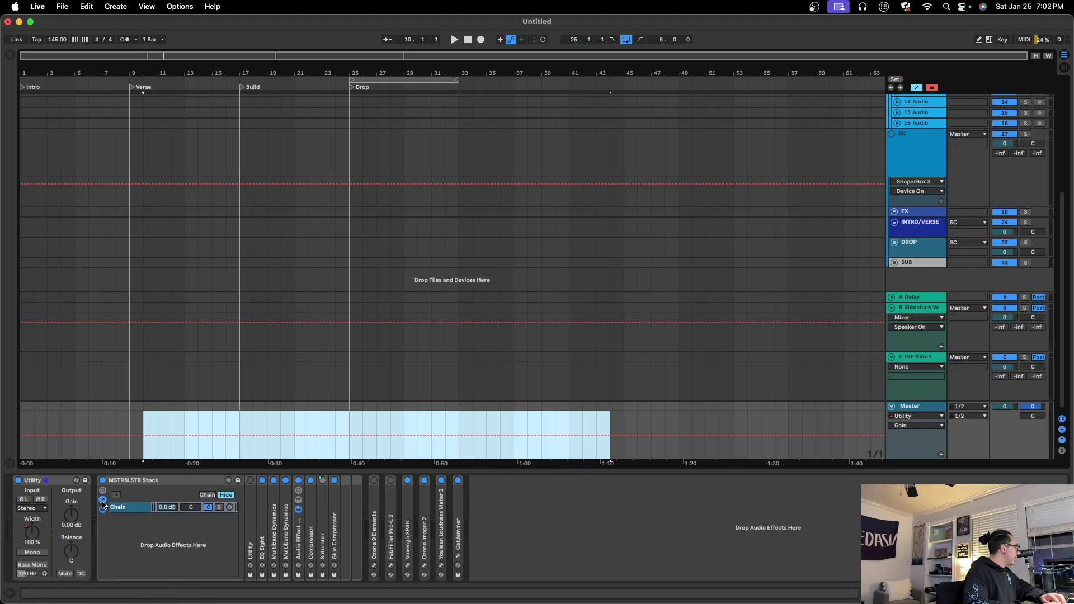
click(103, 504)
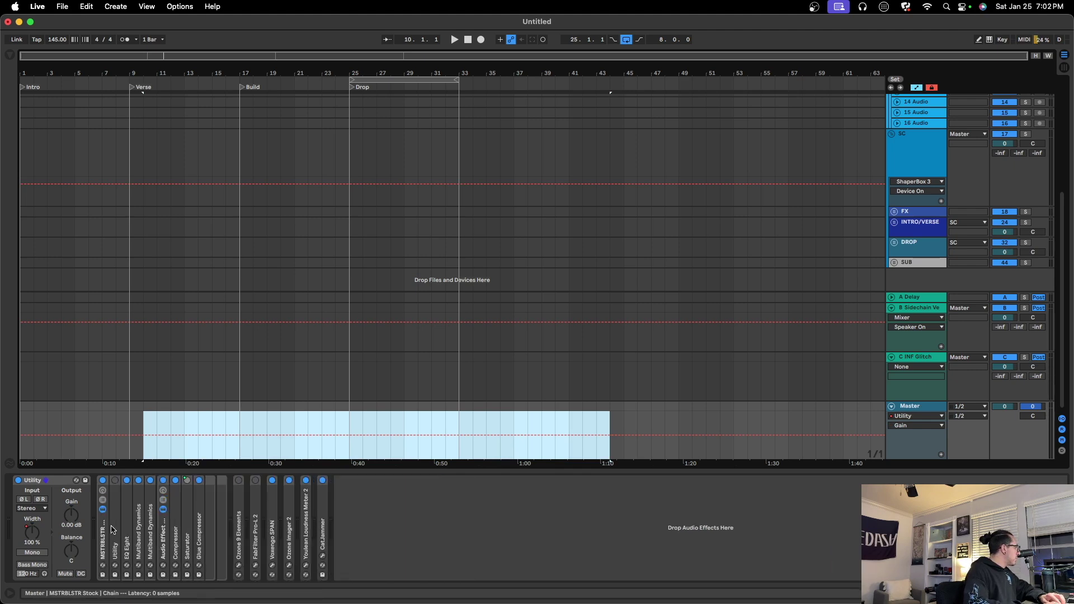
double_click(115, 530)
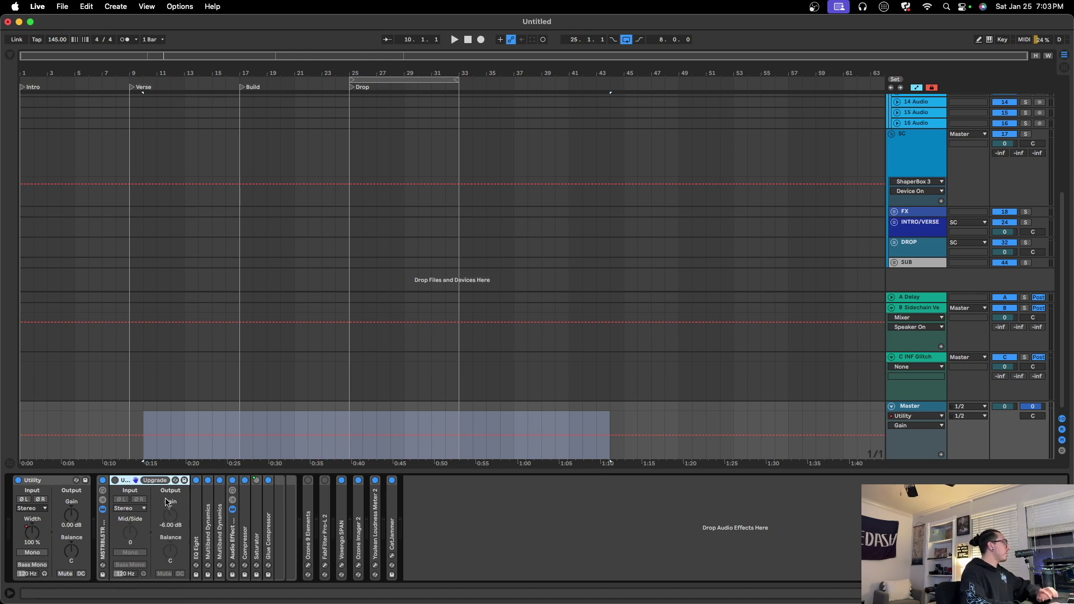
double_click(195, 520)
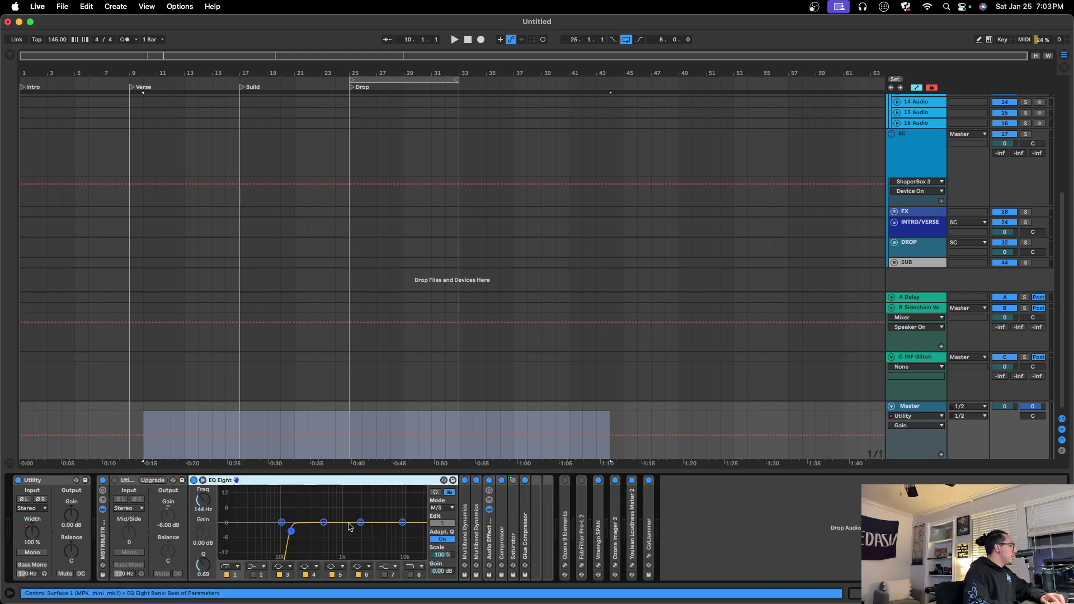
double_click(334, 482)
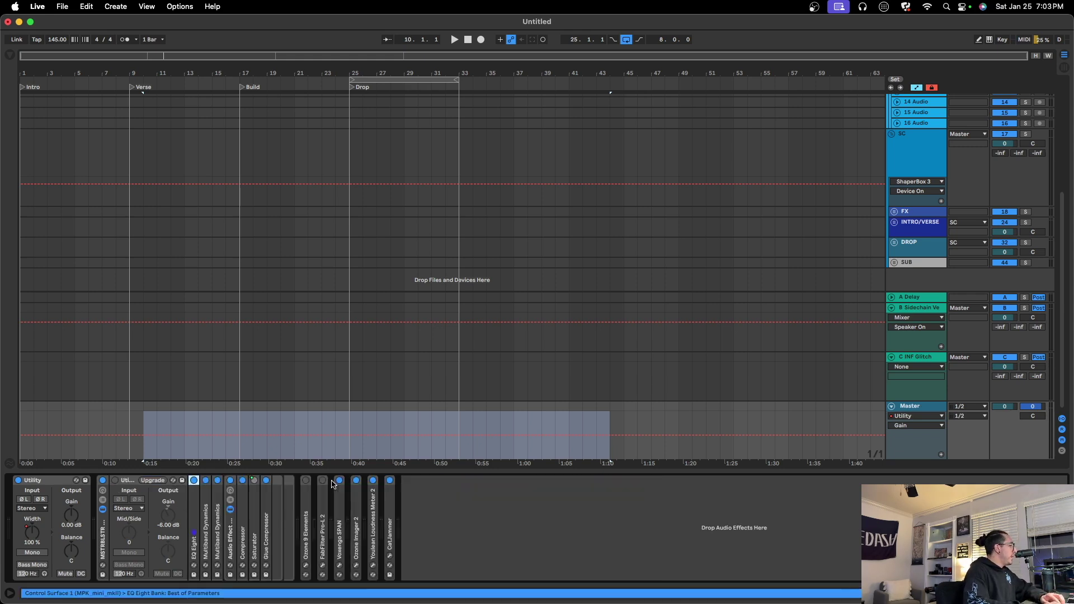
double_click(203, 532)
double_click(301, 484)
Check the nested Audio Effect Rack's chain list and display its compressor and saturator macro controls.
double_click(230, 535)
click(230, 500)
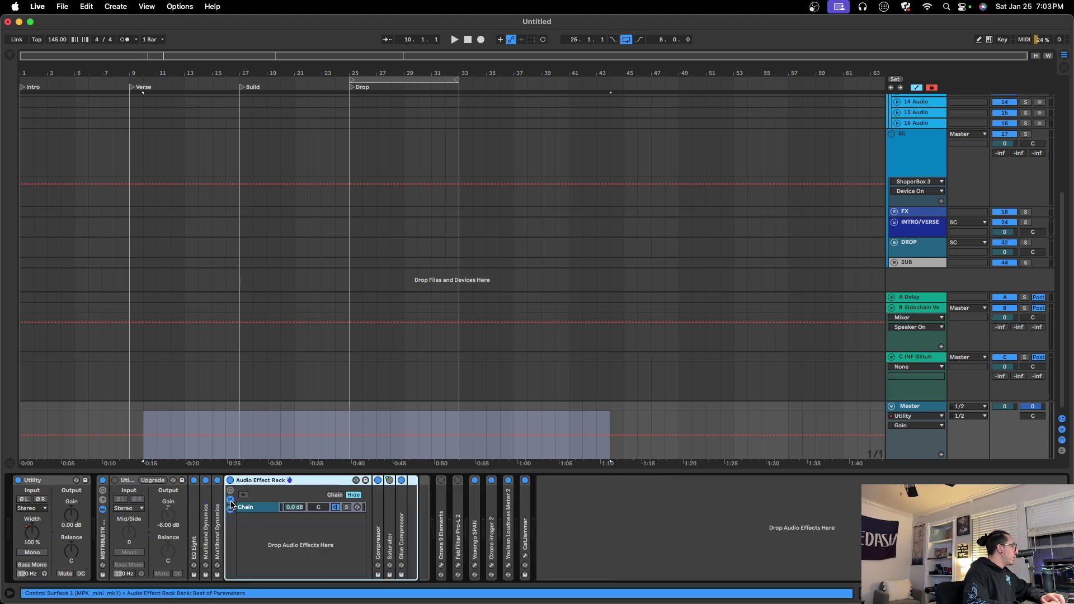
click(230, 500)
click(229, 490)
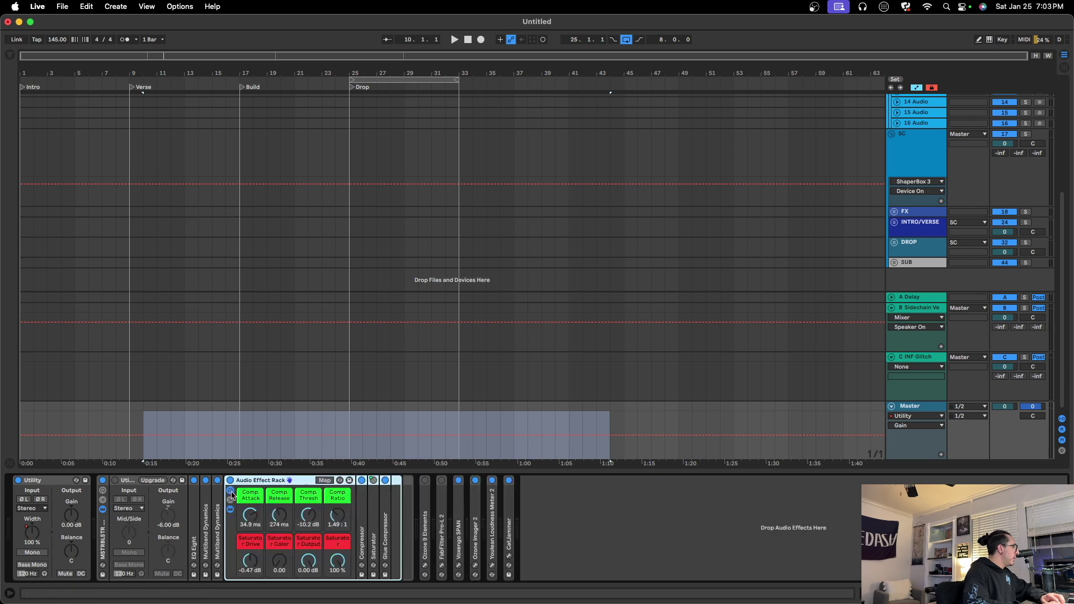
Expand the Compressor, Saturator and Glue Compressor on the Master for inspection, and hide the automation lanes.
double_click(362, 534)
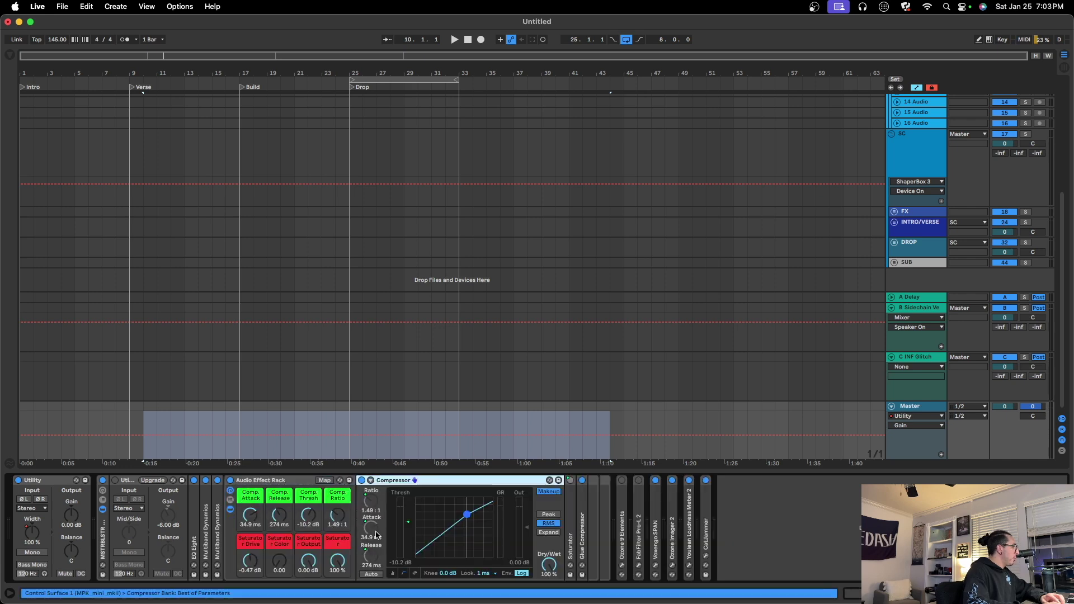
double_click(578, 520)
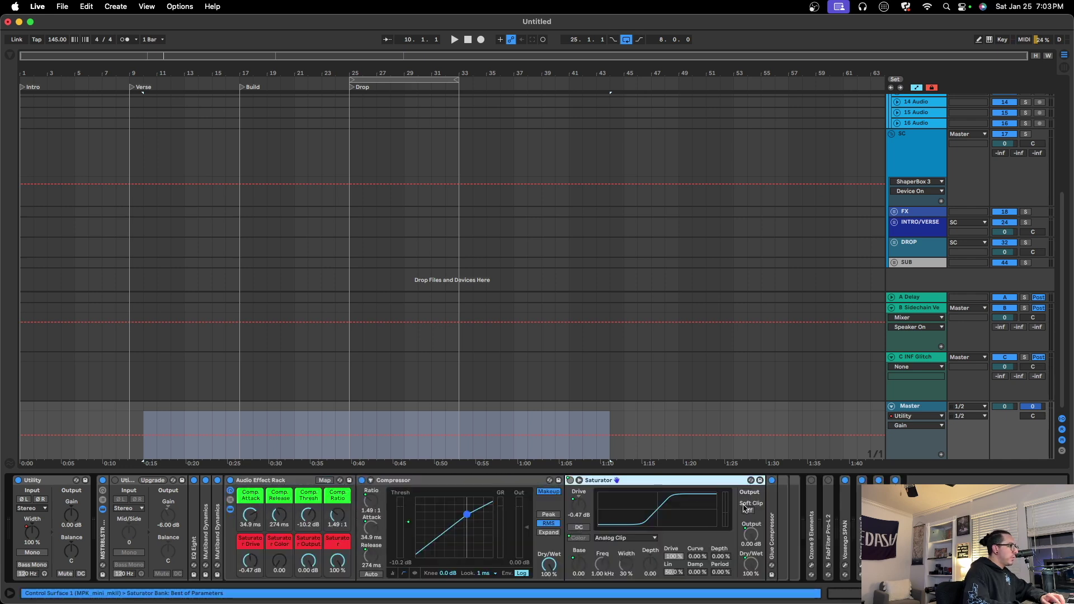
double_click(773, 521)
scroll(789, 513, right, 3)
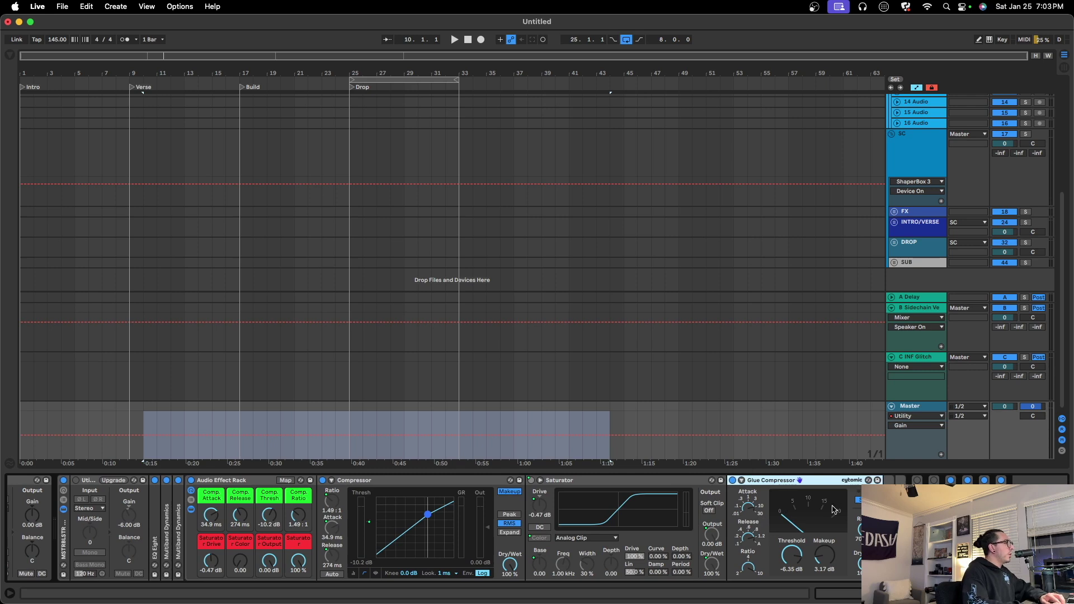
key(a)
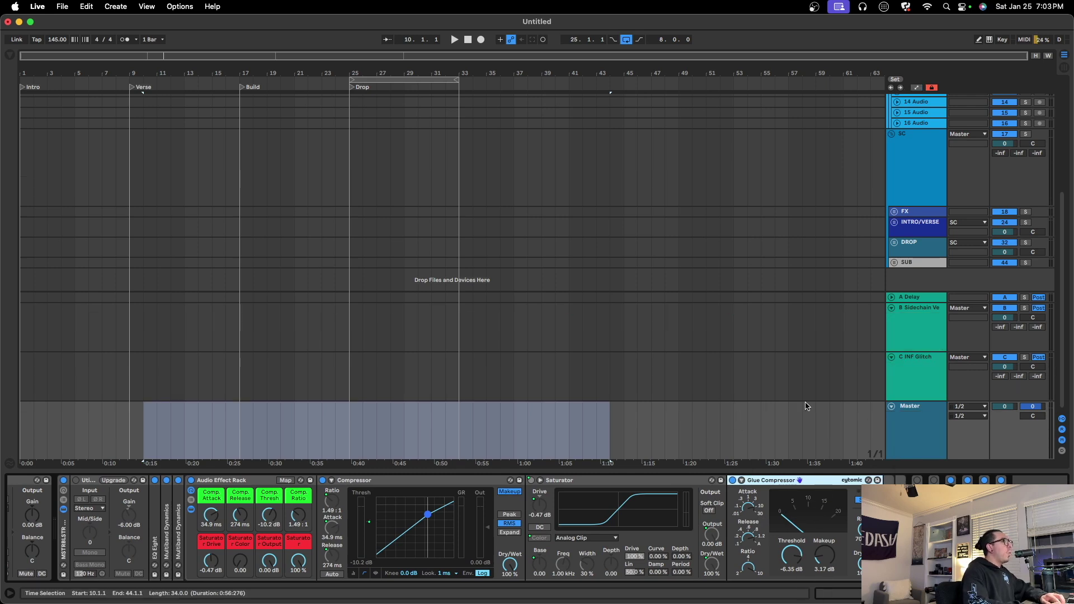
Clear the bar range selection on the Master track and switch off its Glue Compressor.
scroll(568, 232, up, 5)
click(569, 419)
scroll(562, 415, down, 5)
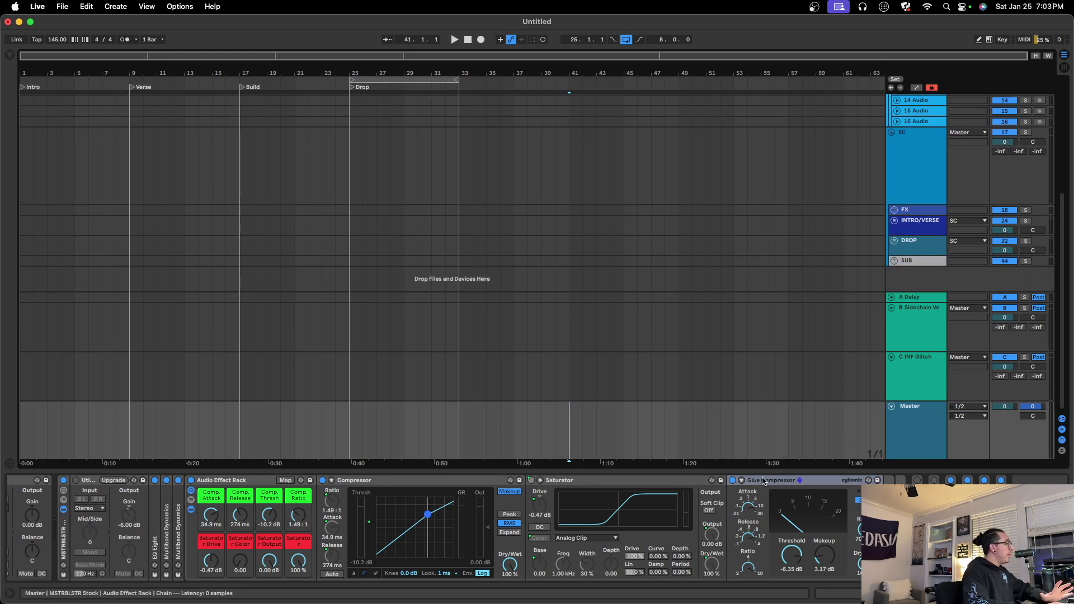
click(733, 481)
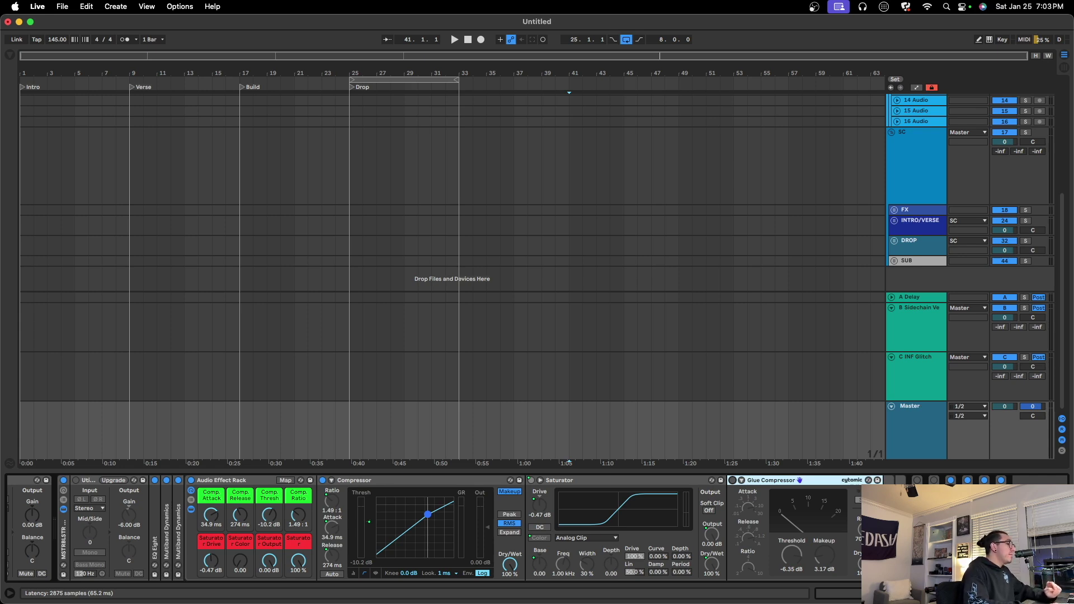
Open Ozone 9 Elements on the Master, switch off its Equalizer and Imager modules, and display the Maximizer.
click(934, 481)
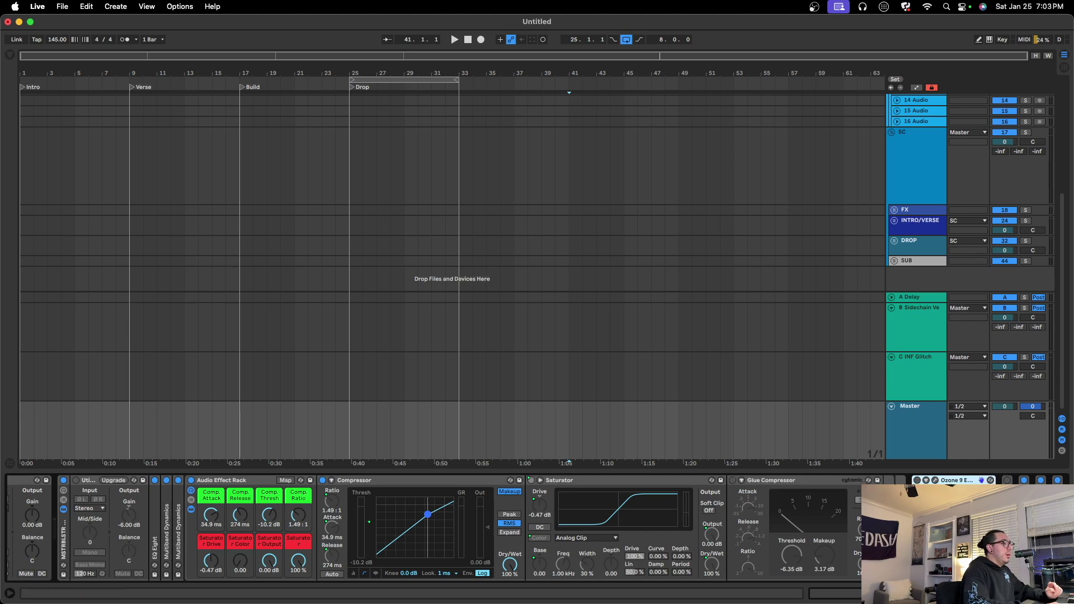
click(933, 480)
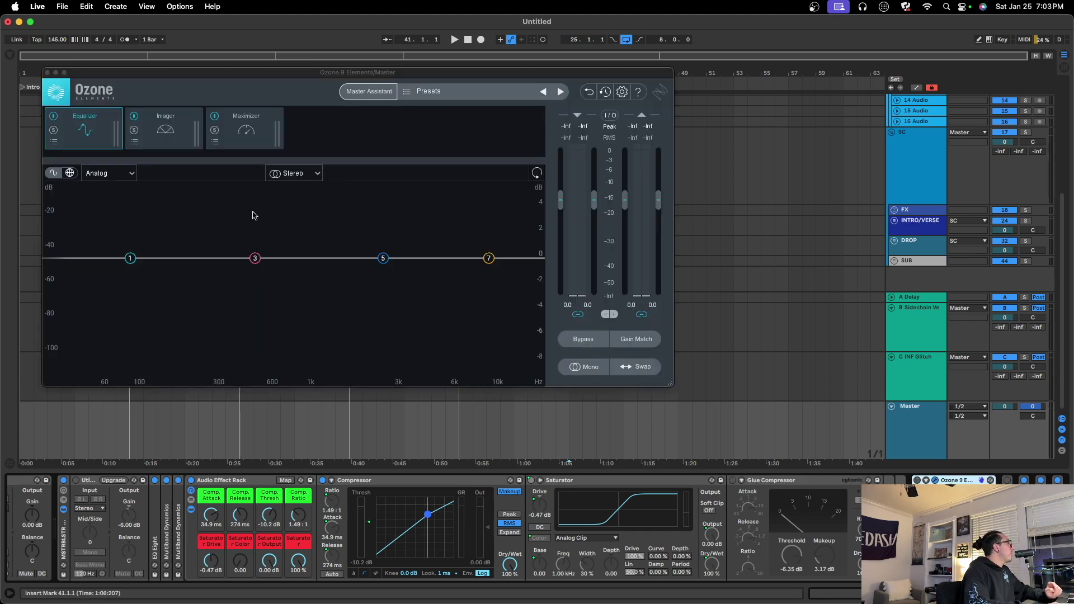
click(53, 116)
click(135, 117)
click(243, 128)
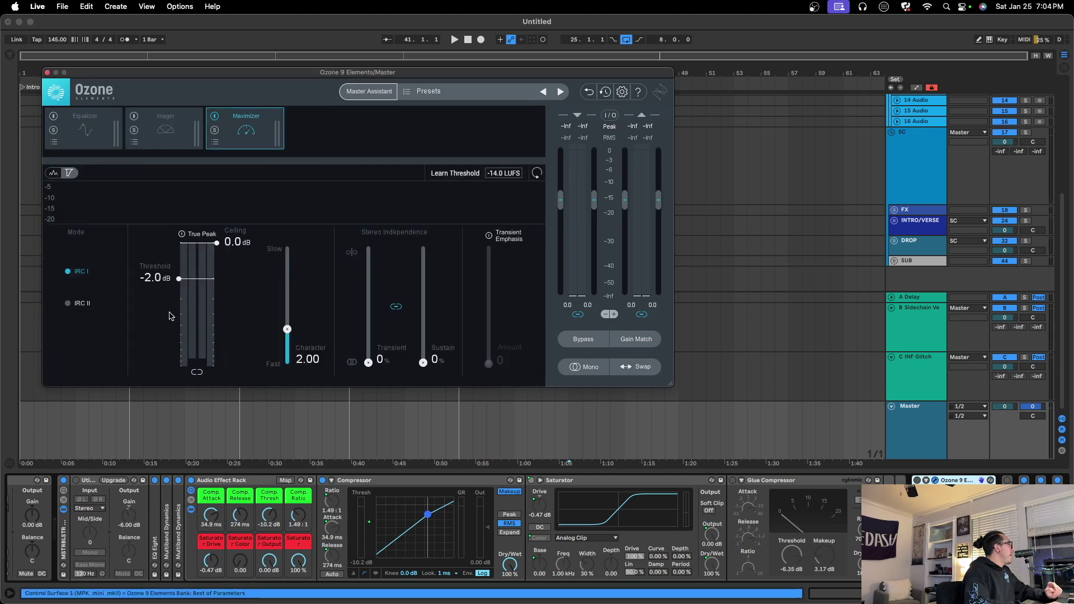
Set the Maximizer's ceiling to -0.1 dB and threshold to -1.9 dB, and close the Ozone 9 Elements window.
drag(179, 279, 179, 301)
drag(218, 243, 217, 245)
drag(179, 301, 179, 278)
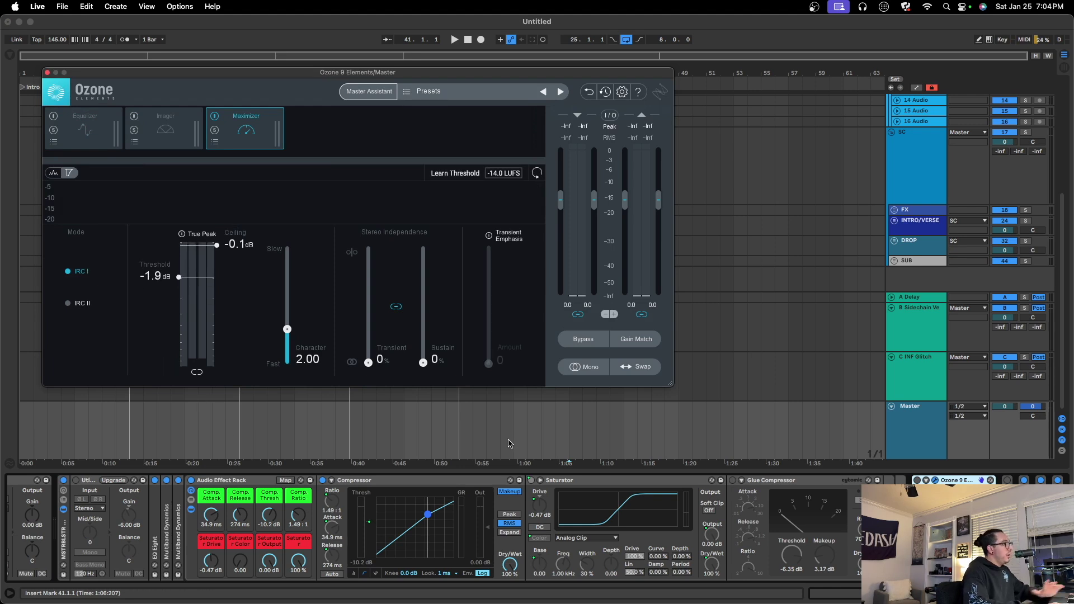
click(47, 72)
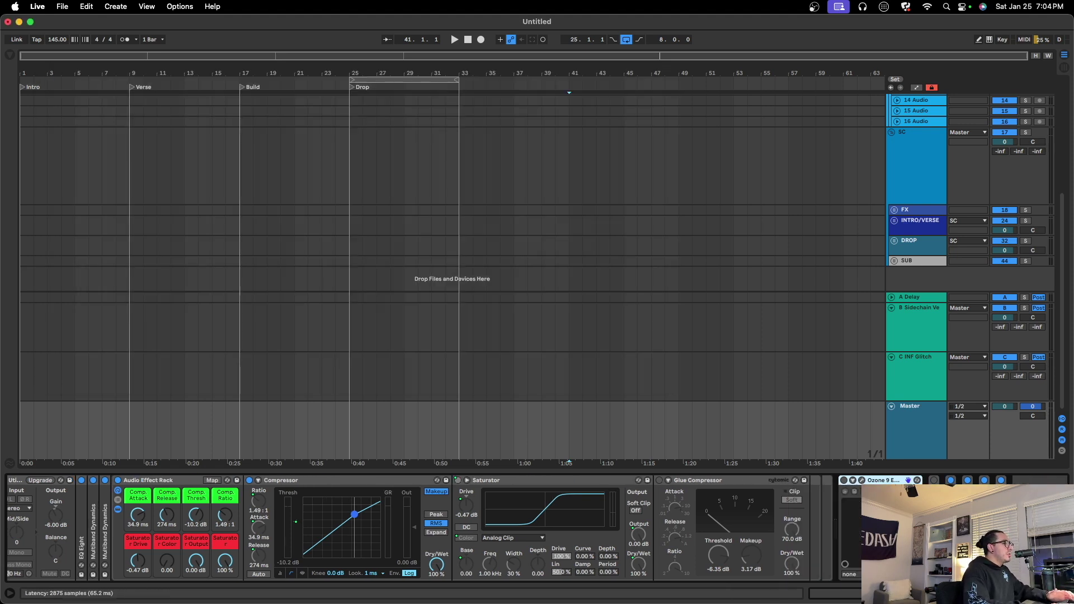
Inspect FabFilter Pro-L 2 on the Master and its preset list, and close its window without changing the preset.
click(952, 480)
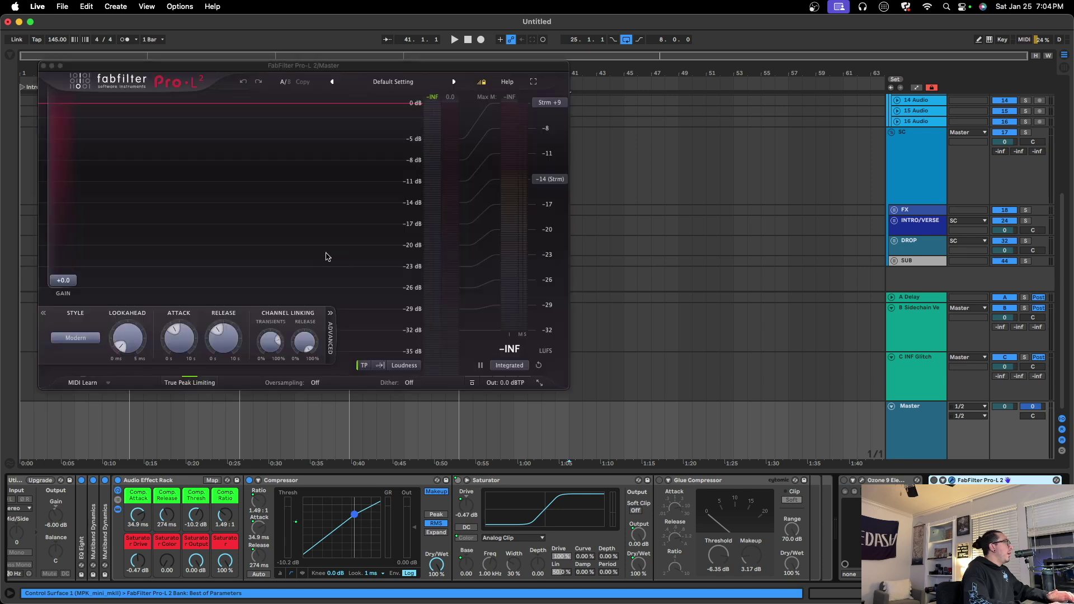
click(393, 82)
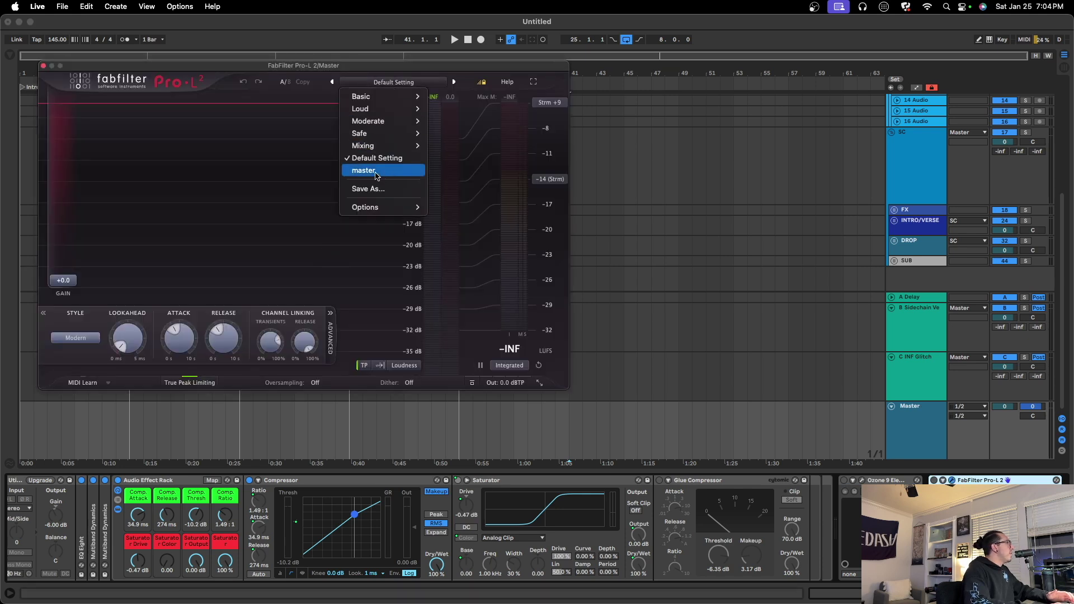
click(347, 74)
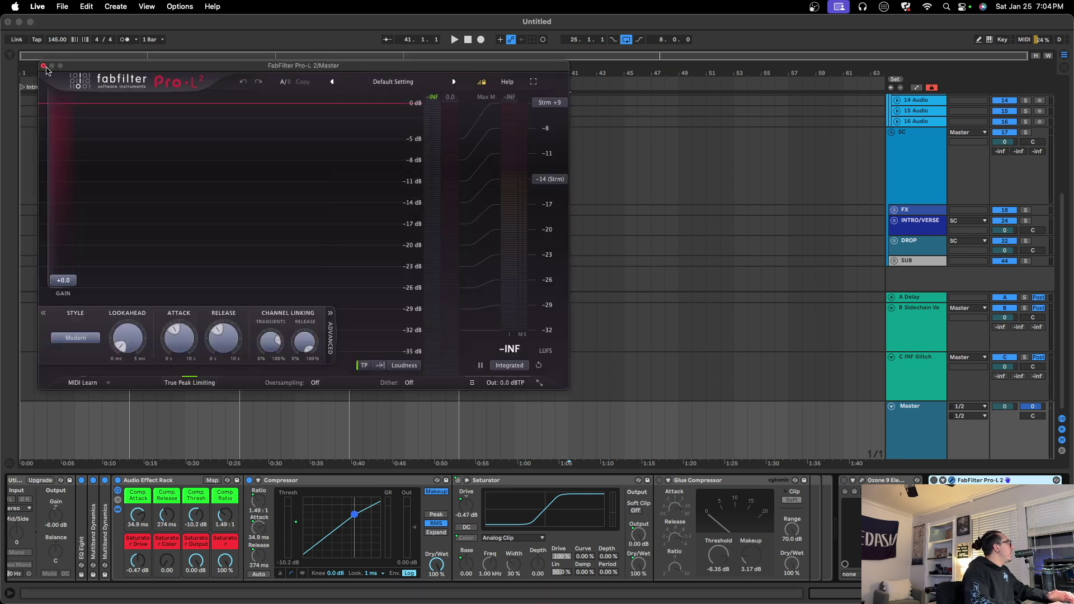
click(43, 66)
Display the Master's Voxengo SPAN and Ozone Imager 2 windows and place the Imager beside the spectrum analyzer.
scroll(434, 528, right, 5)
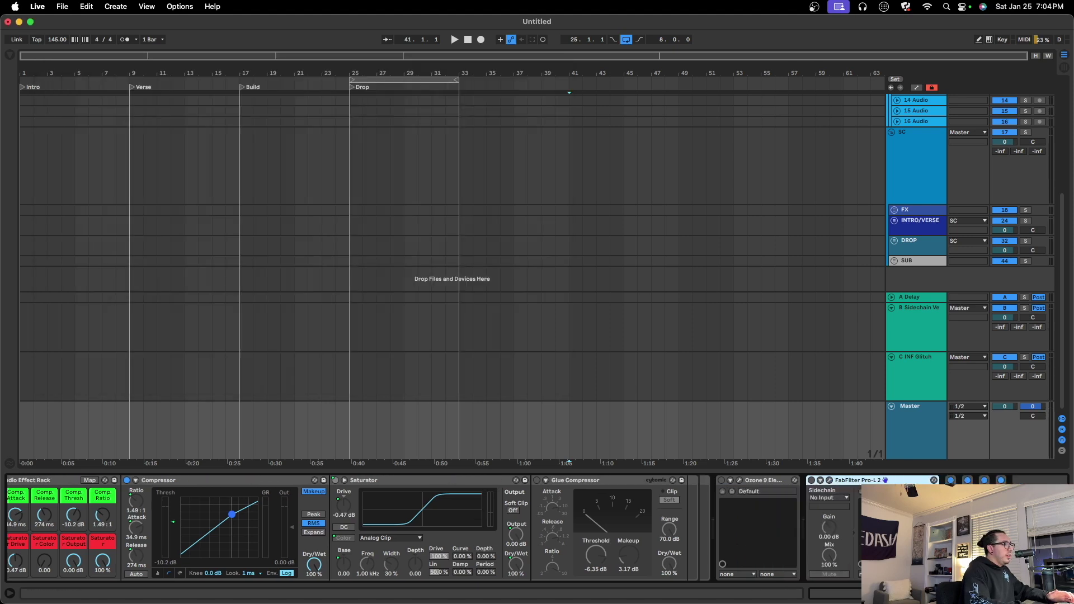
double_click(950, 504)
scroll(978, 487, right, 5)
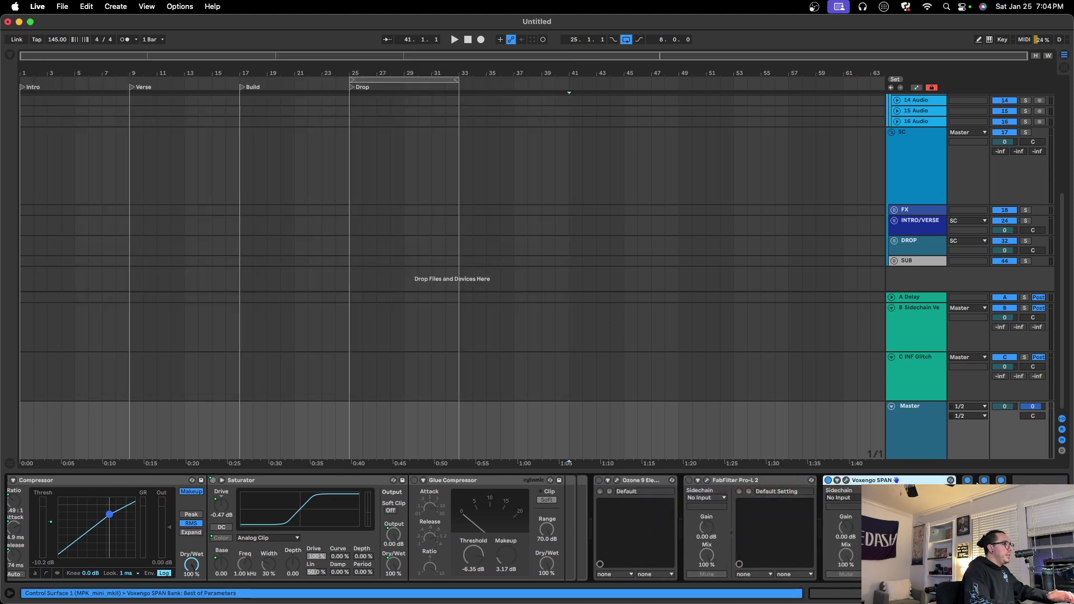
click(845, 481)
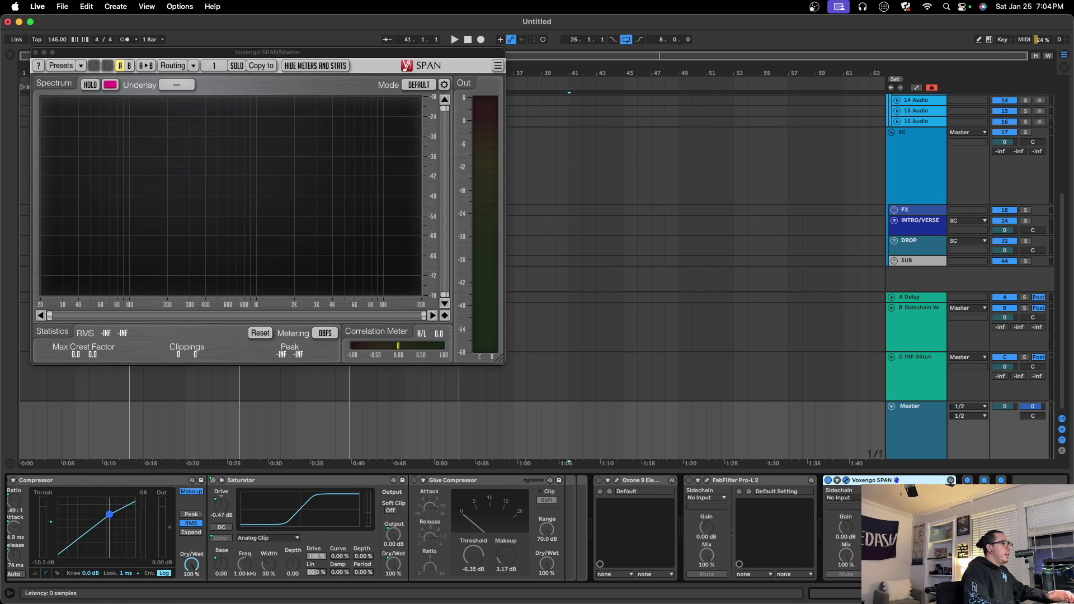
double_click(966, 490)
click(988, 480)
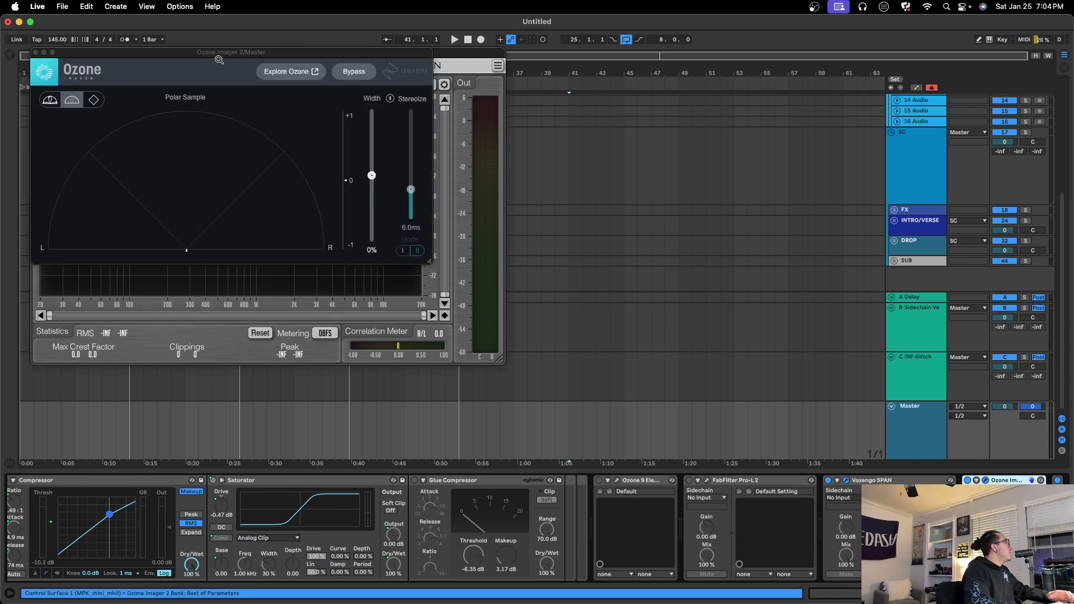
drag(364, 57, 786, 63)
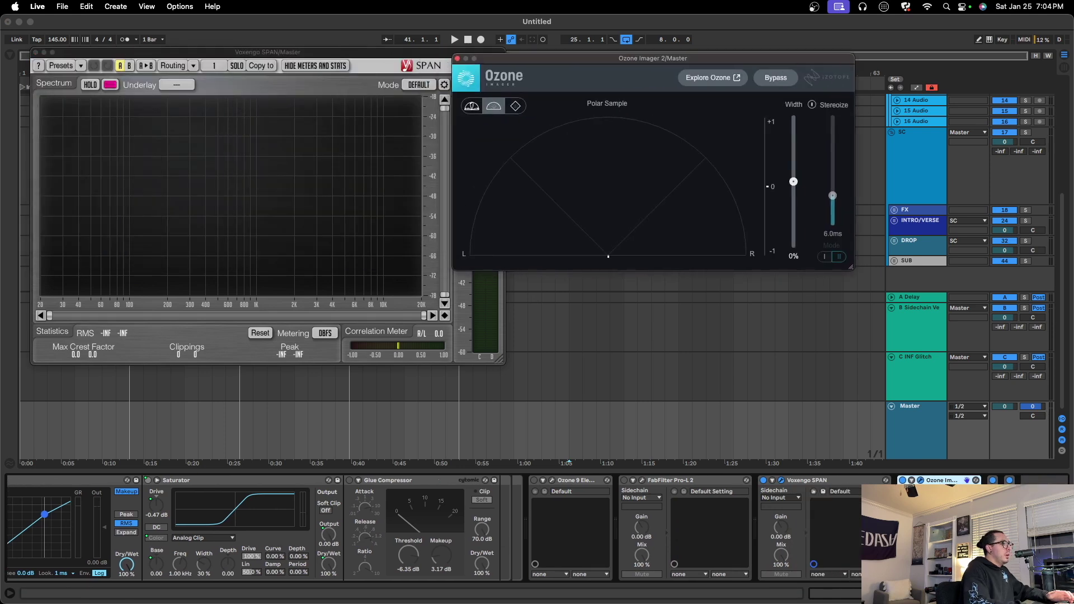
Open Youlean Loudness Meter 2 from the Master chain and reposition its window to examine the loudness readings.
double_click(984, 489)
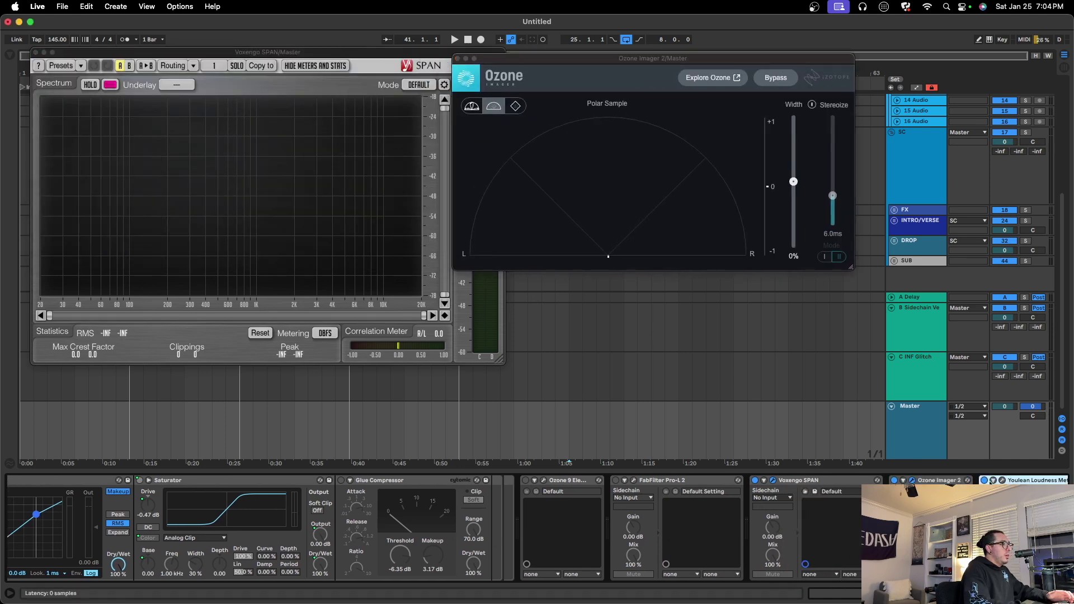
click(1002, 480)
drag(252, 59, 361, 38)
click(1037, 480)
scroll(537, 529, left, 1)
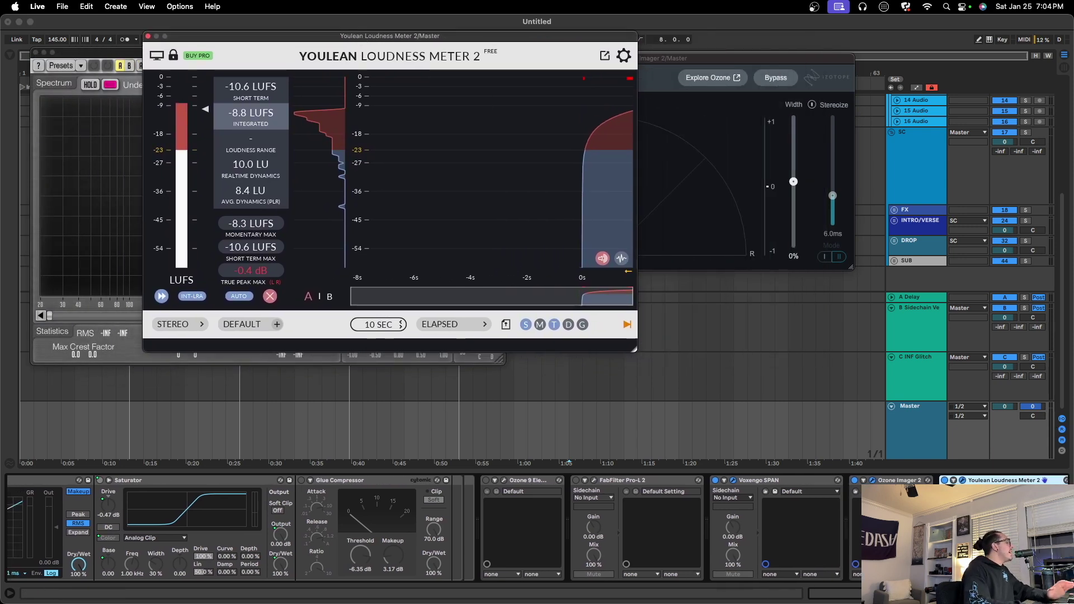
scroll(537, 529, left, 1)
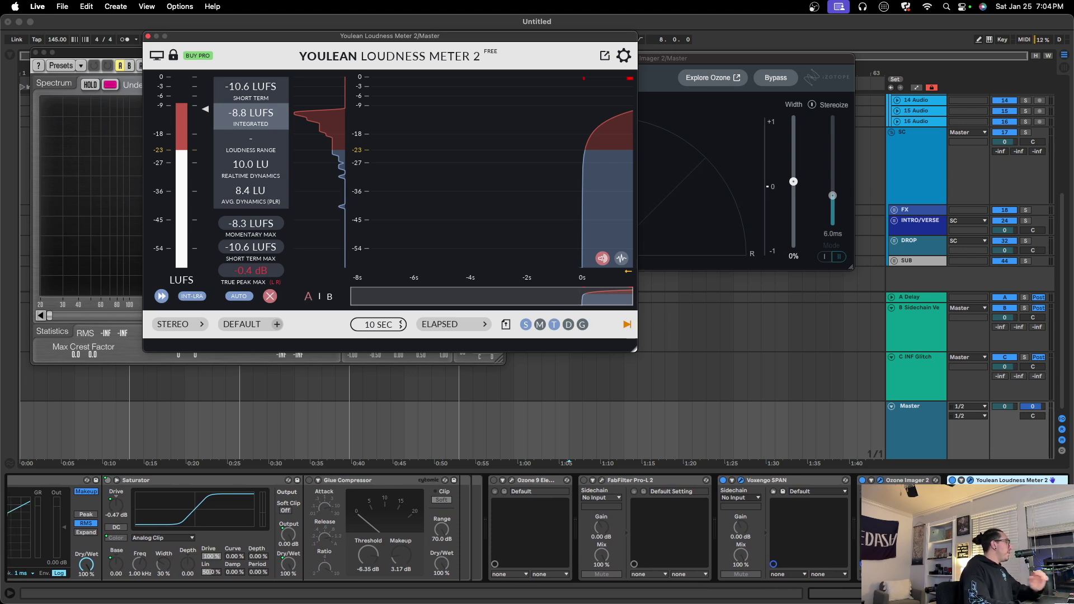
scroll(537, 529, left, 1)
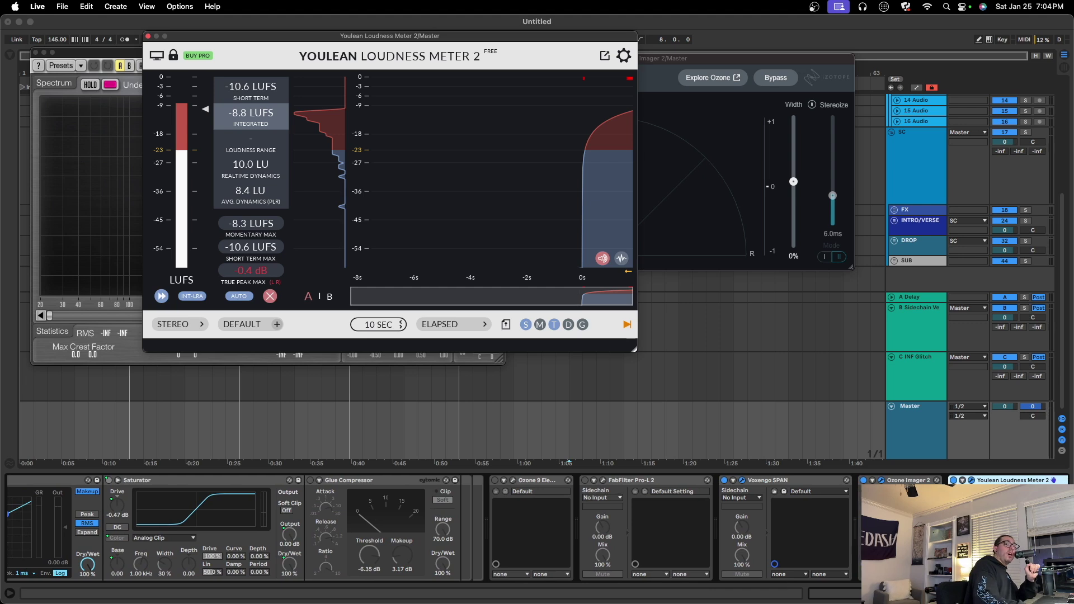
Open the CatJammer plugin at the end of the Master chain, enlarge its window and move it clear of the loudness meter.
scroll(537, 528, right, 4)
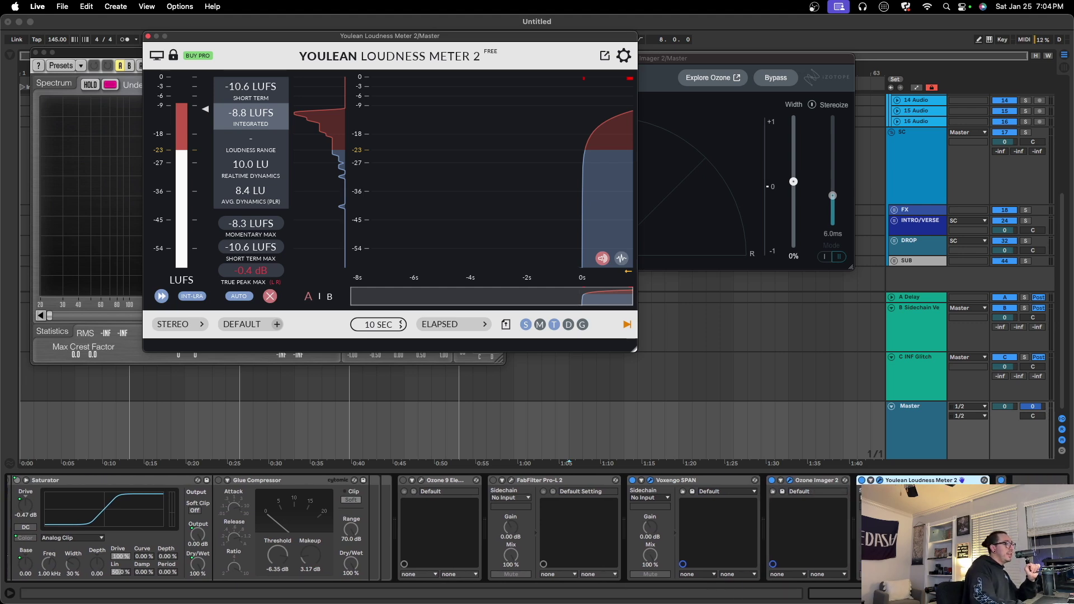
click(1040, 481)
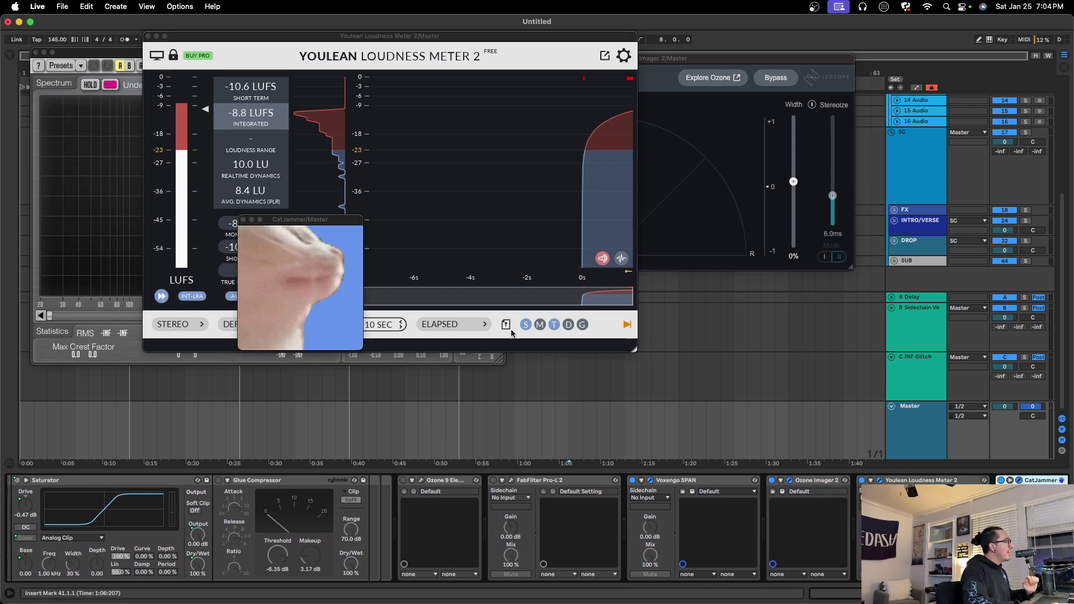
drag(364, 351, 409, 397)
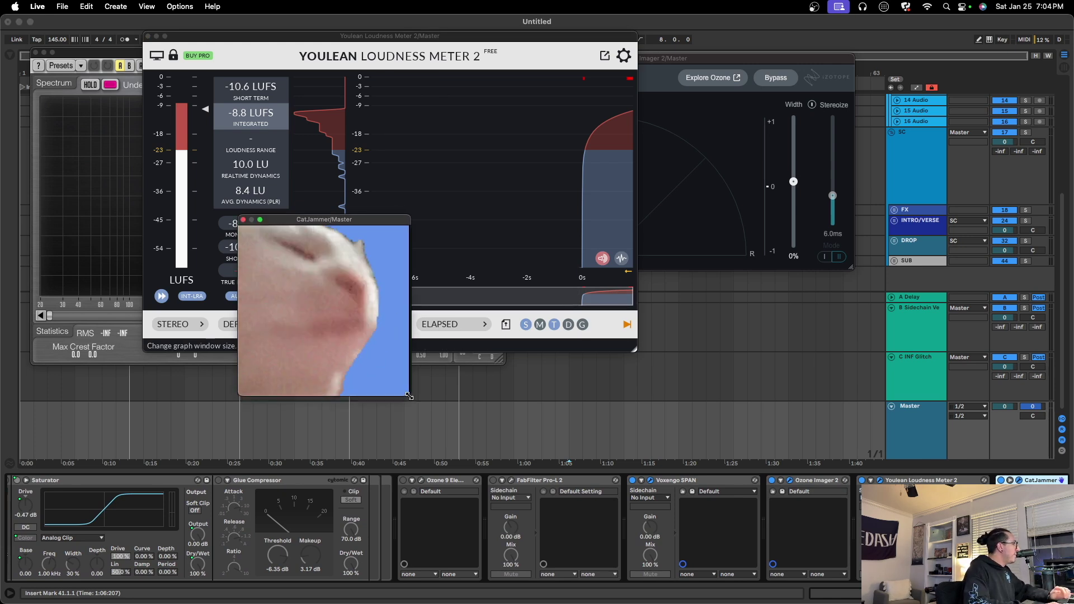
drag(366, 223, 774, 269)
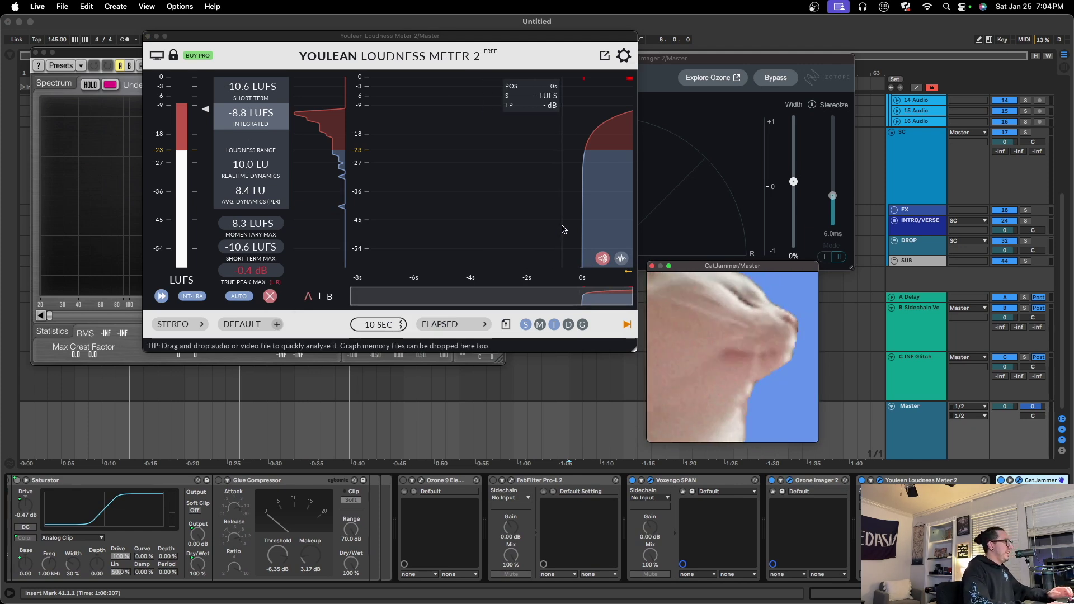
Close the Youlean Loudness Meter 2, CatJammer, Ozone Imager 2 and Voxengo SPAN windows.
click(149, 36)
click(652, 267)
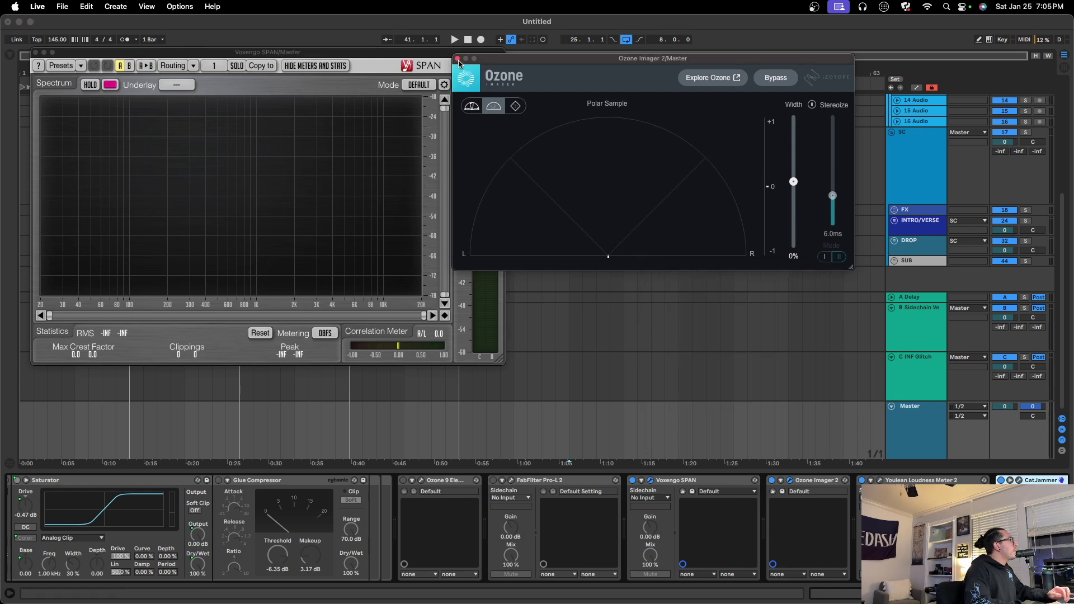
click(456, 58)
click(36, 52)
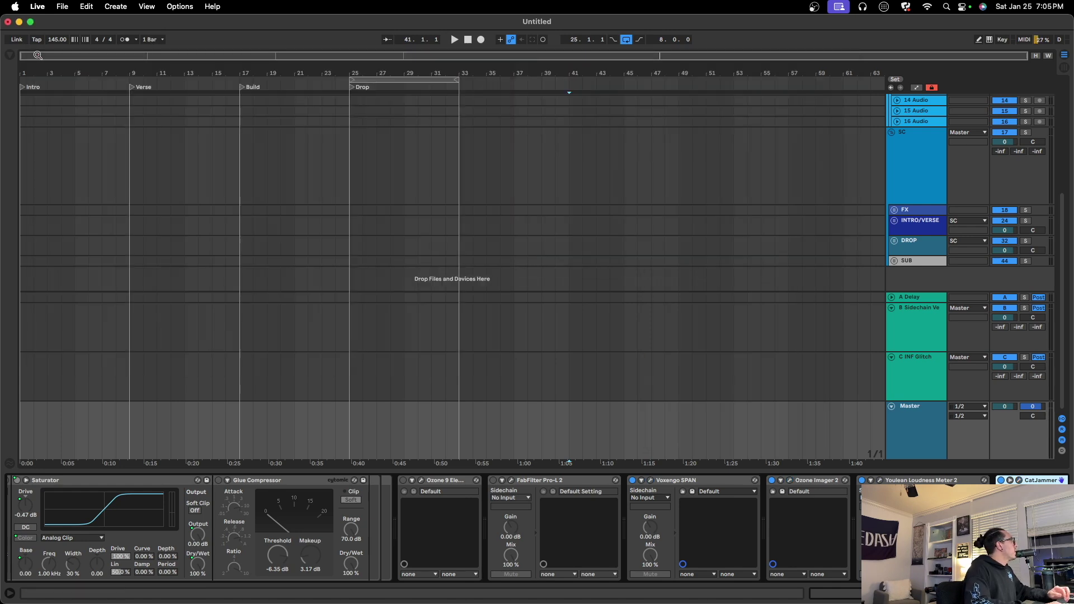
Fold the Sidechain and INF Glitch return tracks, the Master track and the DRUMS group in the arrangement.
click(609, 372)
click(692, 358)
click(473, 365)
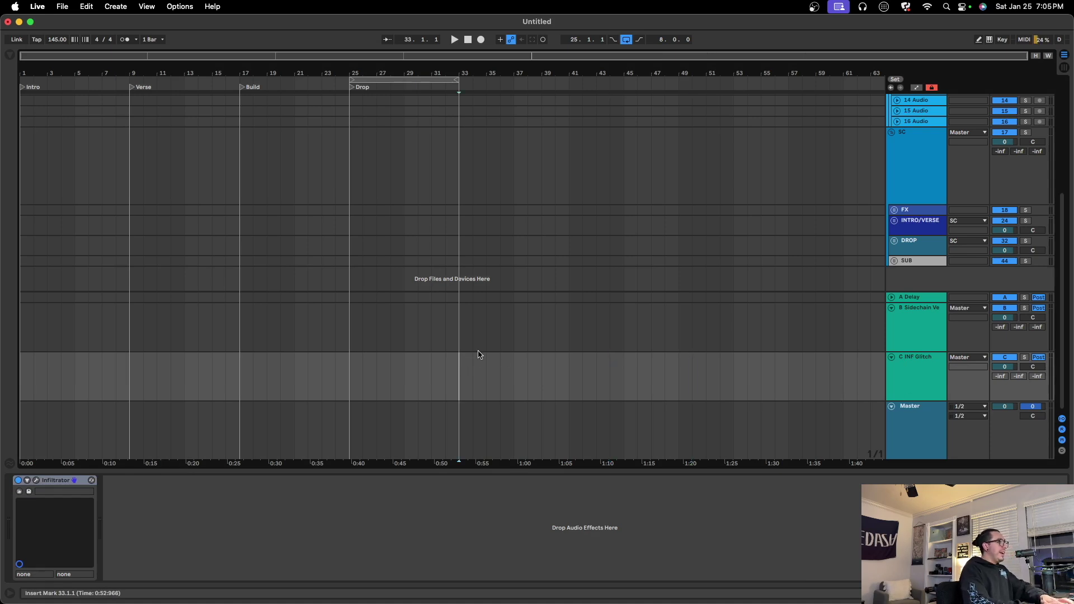
click(892, 357)
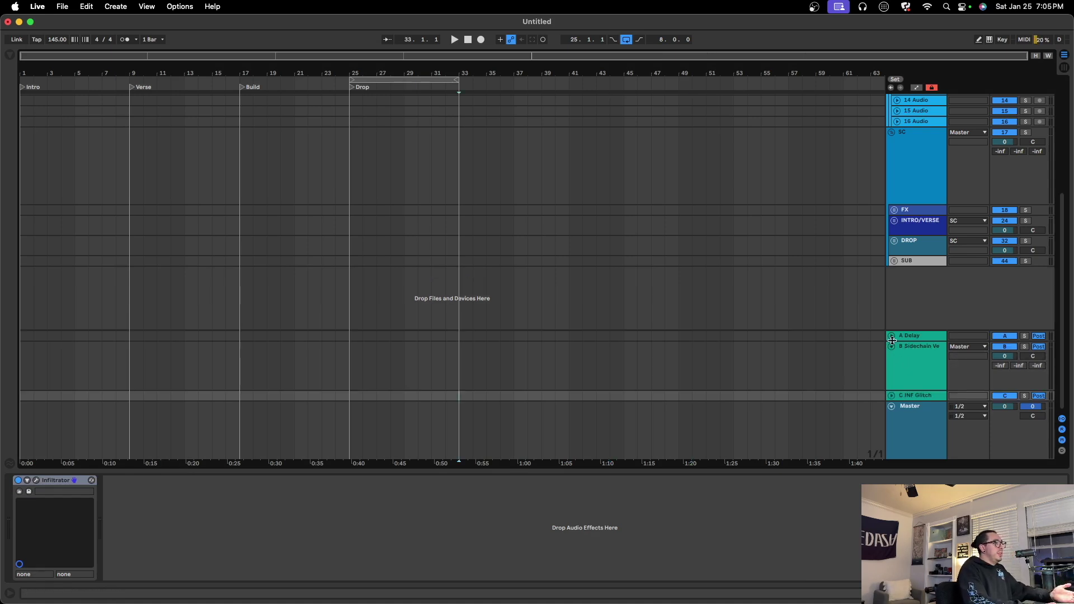
click(891, 342)
click(892, 406)
scroll(791, 348, up, 5)
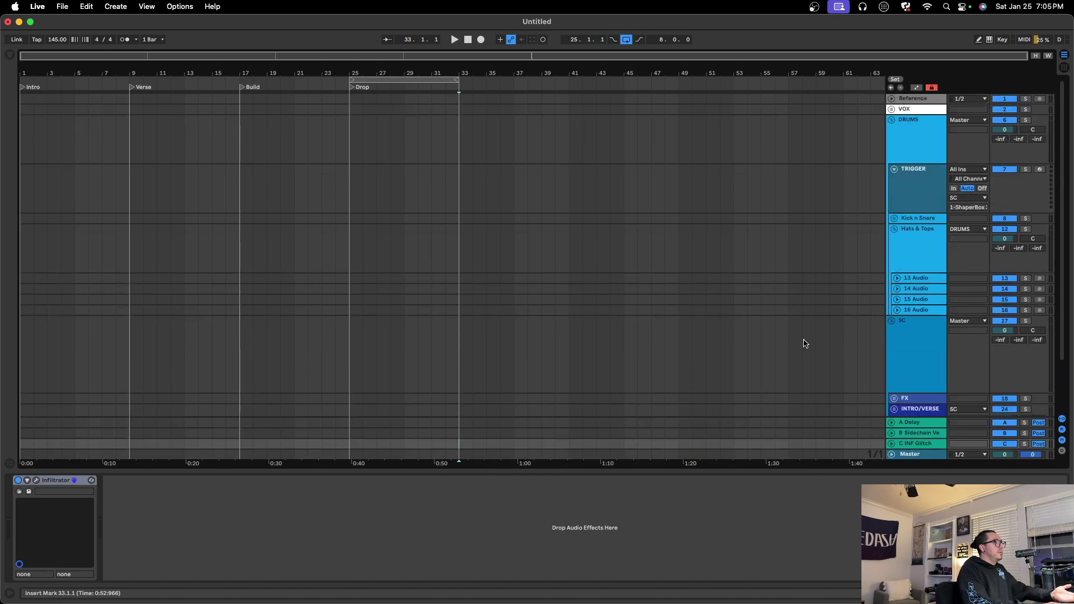
click(893, 119)
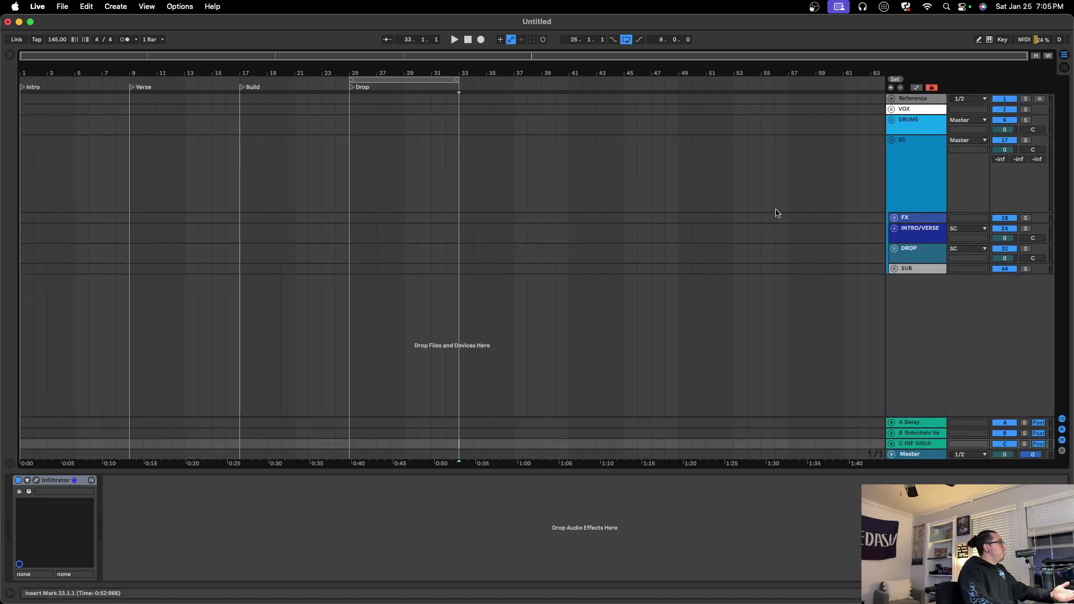
Select the SC group to show its ShaperBox 3 device and place the insert marker at bar 10.
click(915, 183)
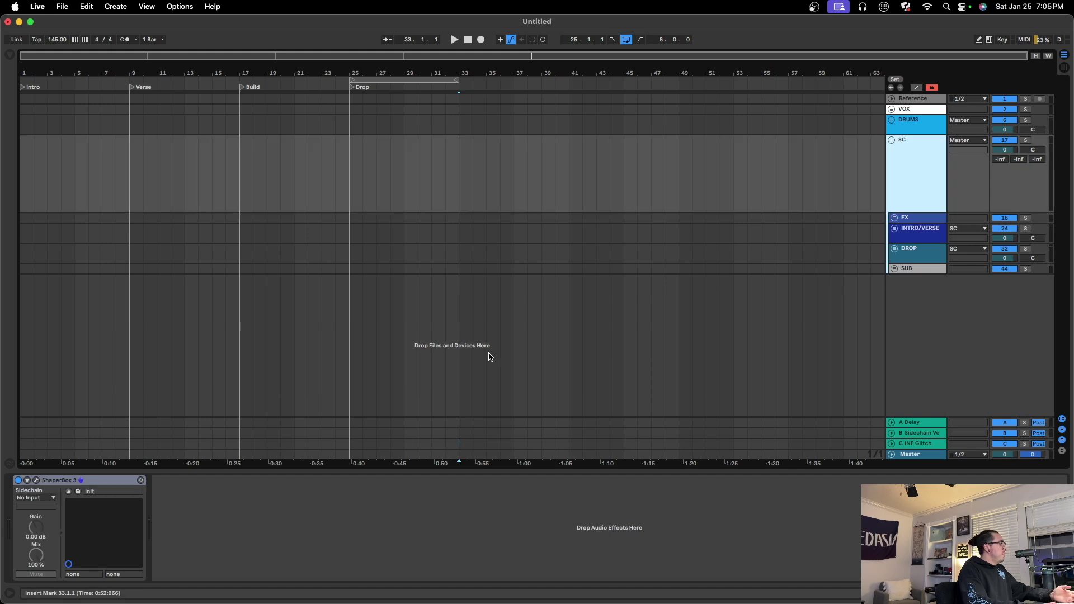
click(143, 162)
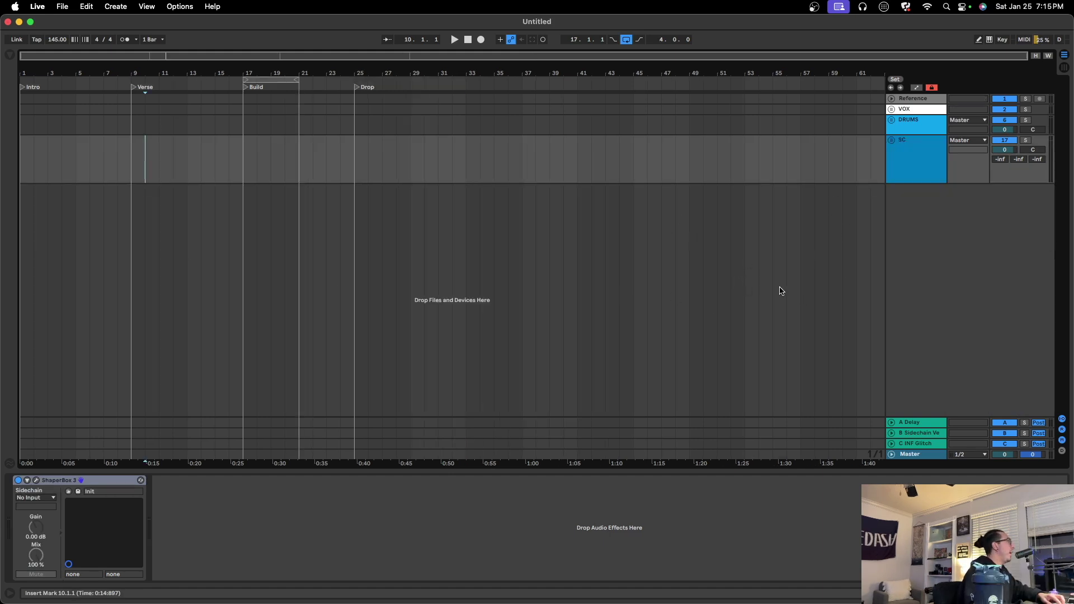
Review the Look Feel, Audio and Link MIDI preferences and the File Folder option for saving the current set as default.
click(43, 7)
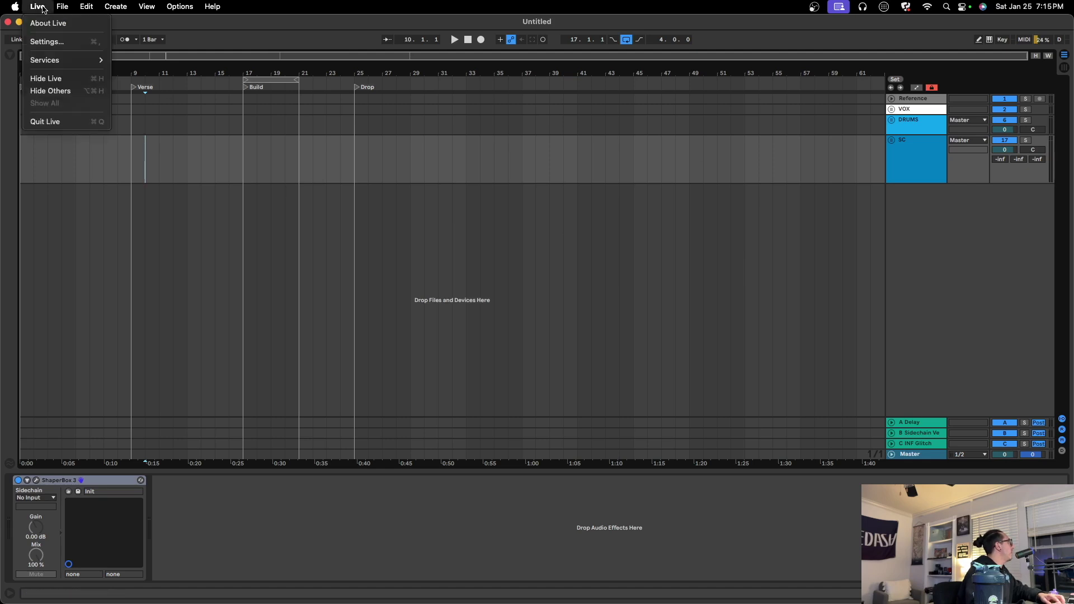
click(47, 42)
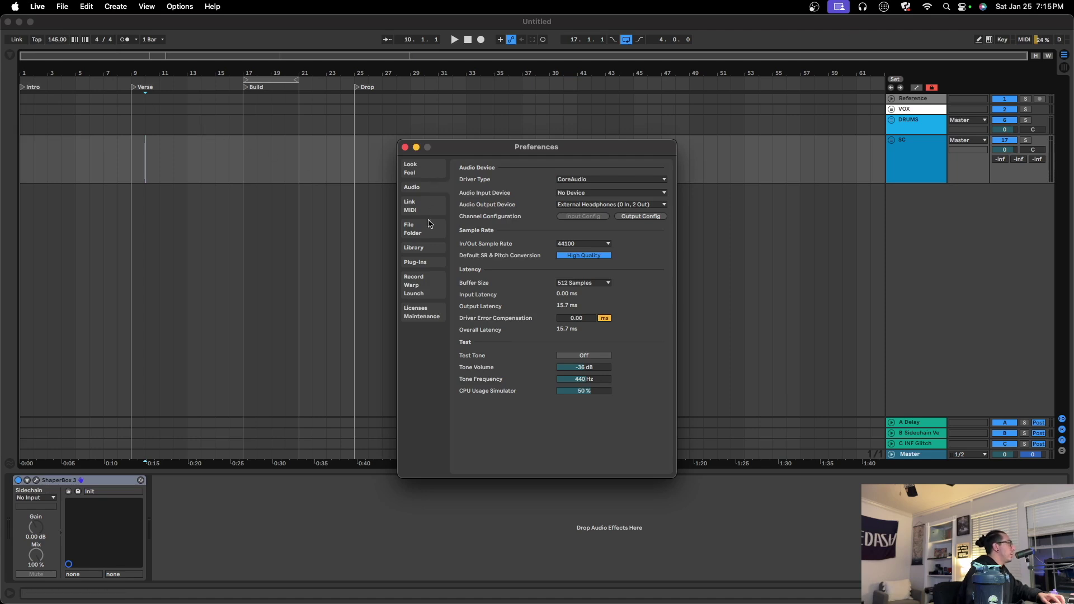
click(420, 179)
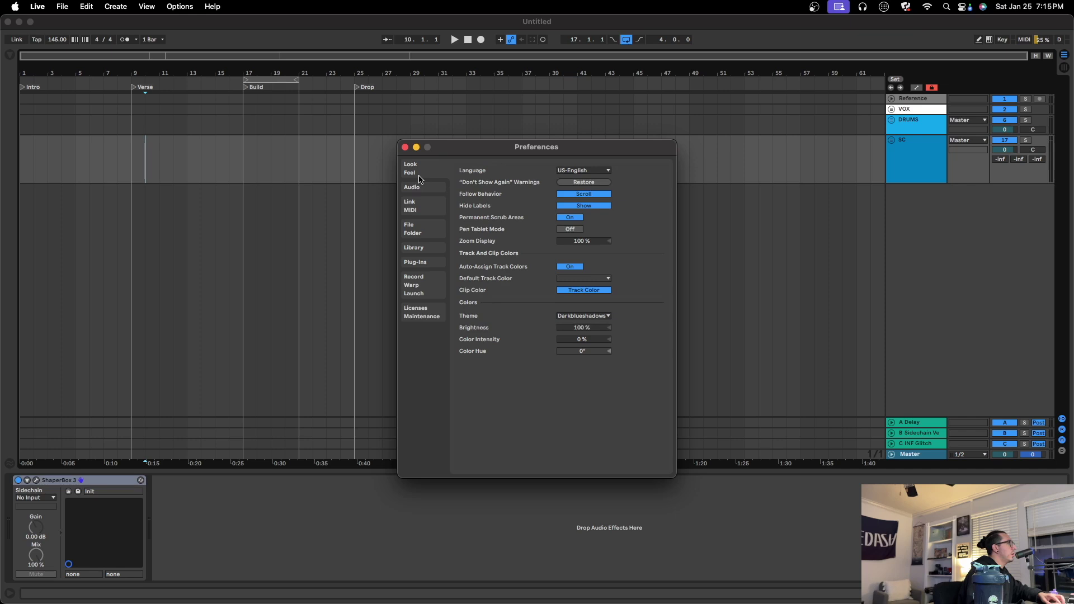
click(420, 189)
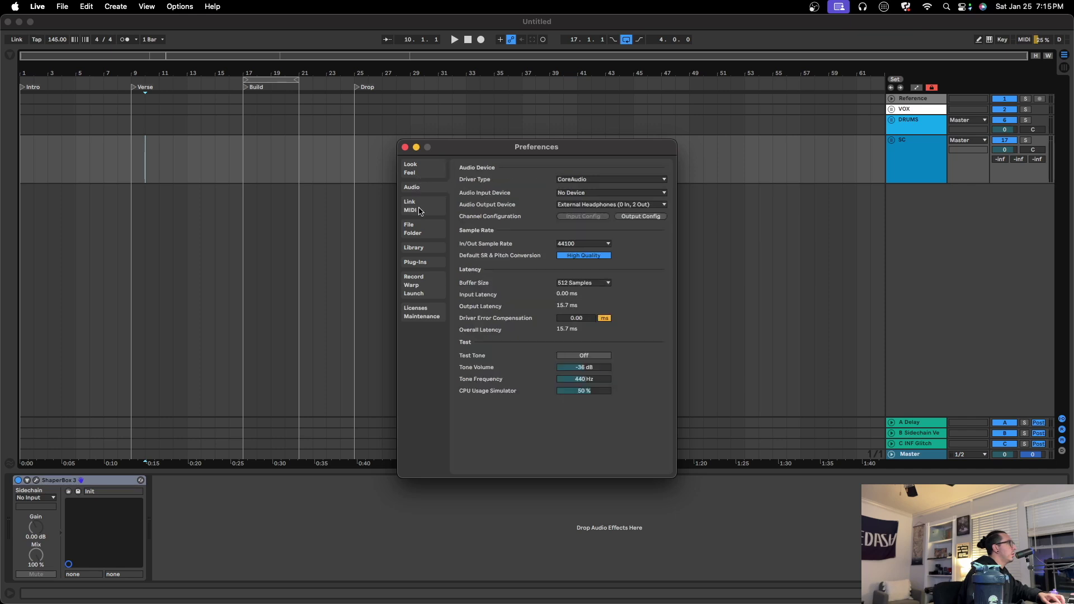
click(420, 211)
click(422, 229)
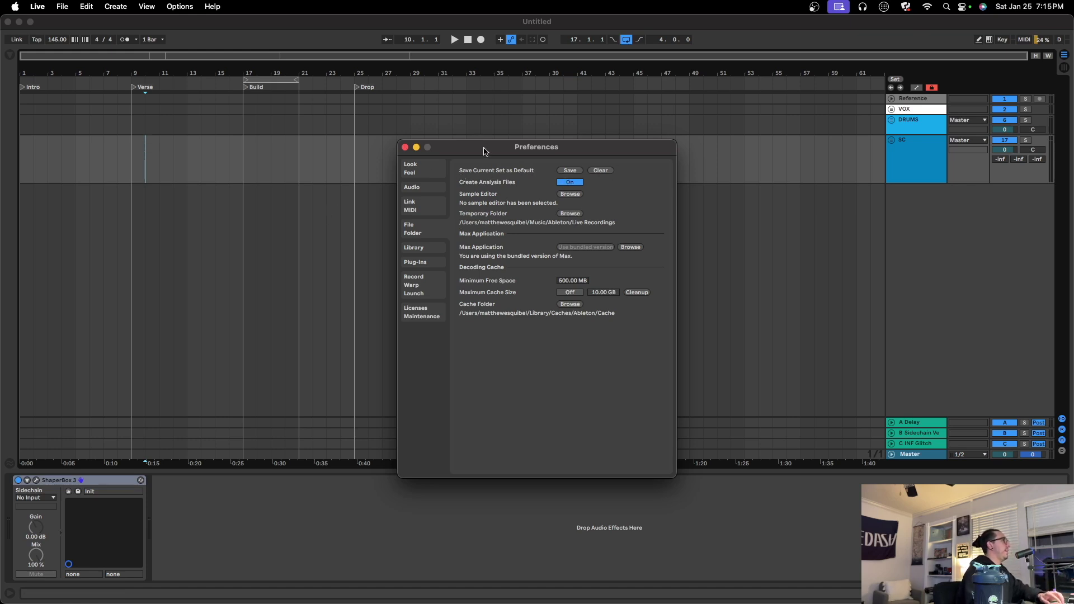
click(405, 148)
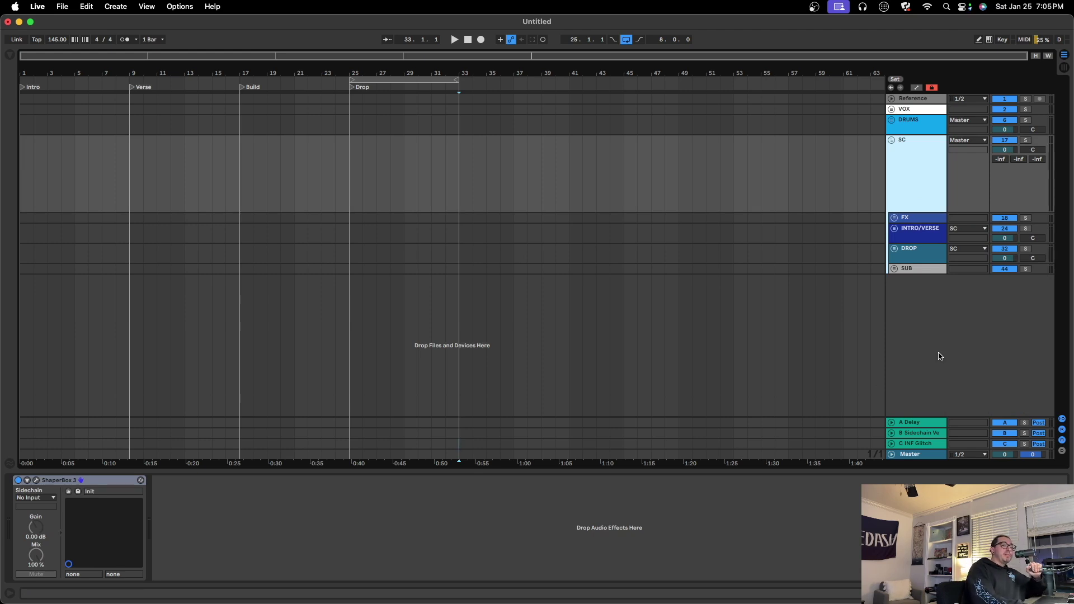
Fold the SC group so its subgroups are hidden.
key(Left)
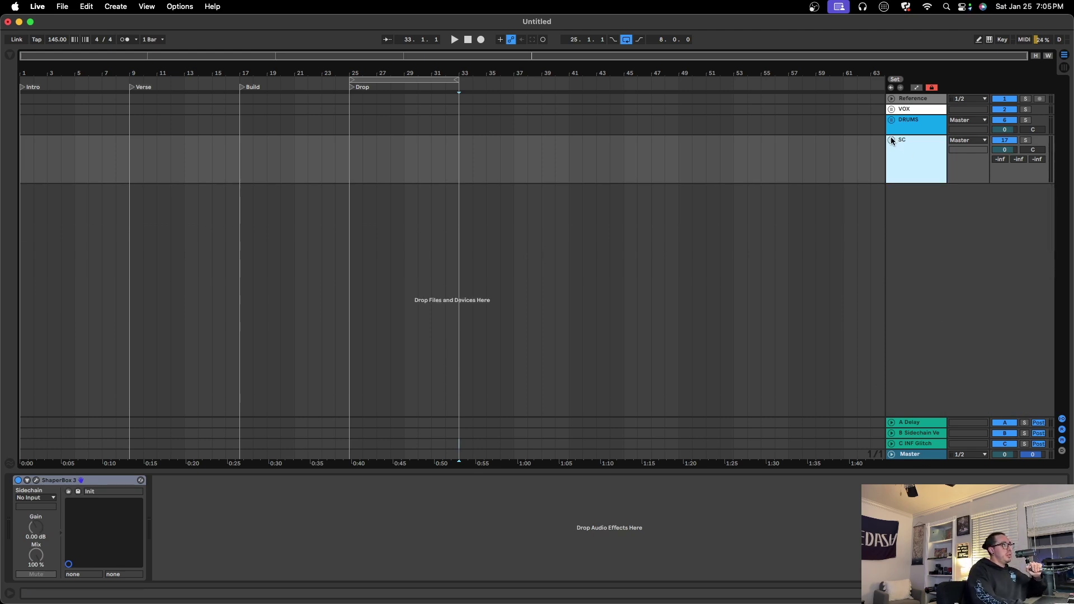